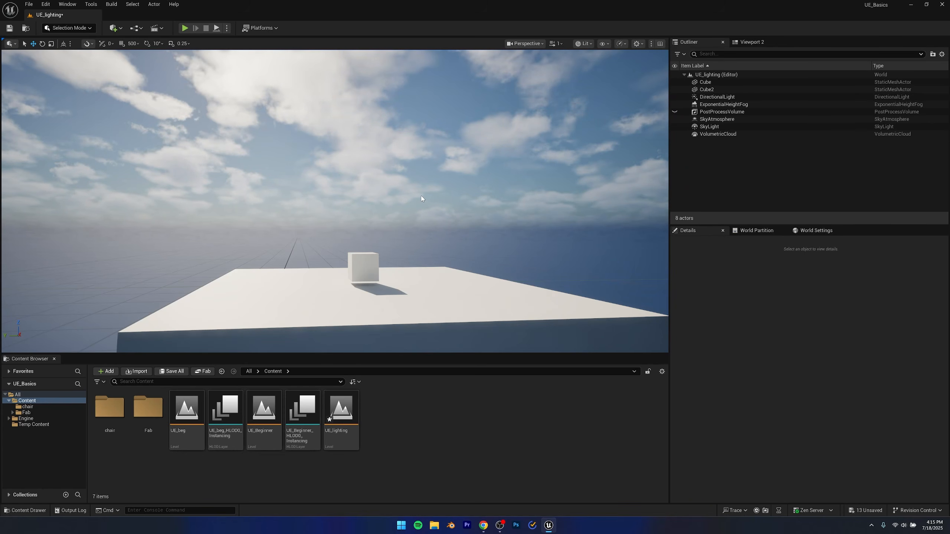
# Step: Create a new folder named Materials inside the Content folder
pyautogui.click(28, 407)
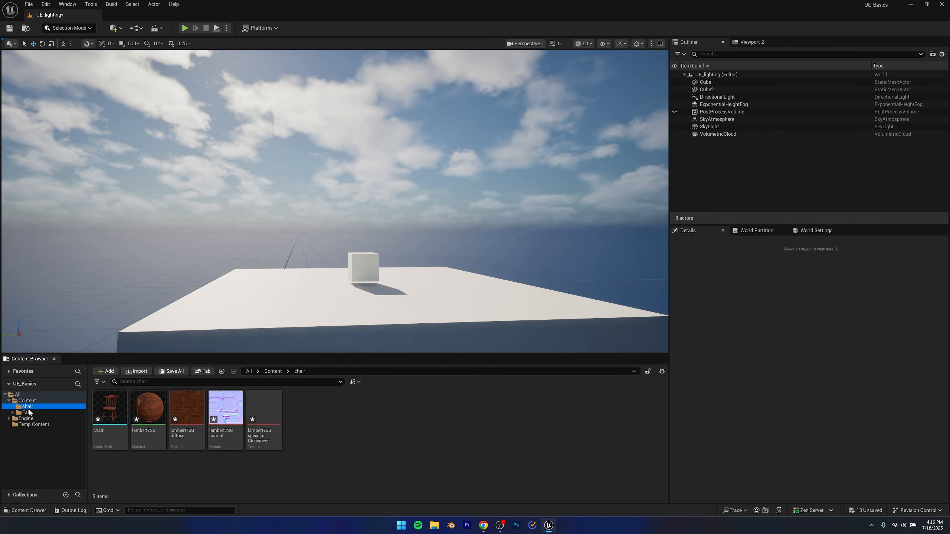
pyautogui.rightClick(28, 401)
pyautogui.click(50, 415)
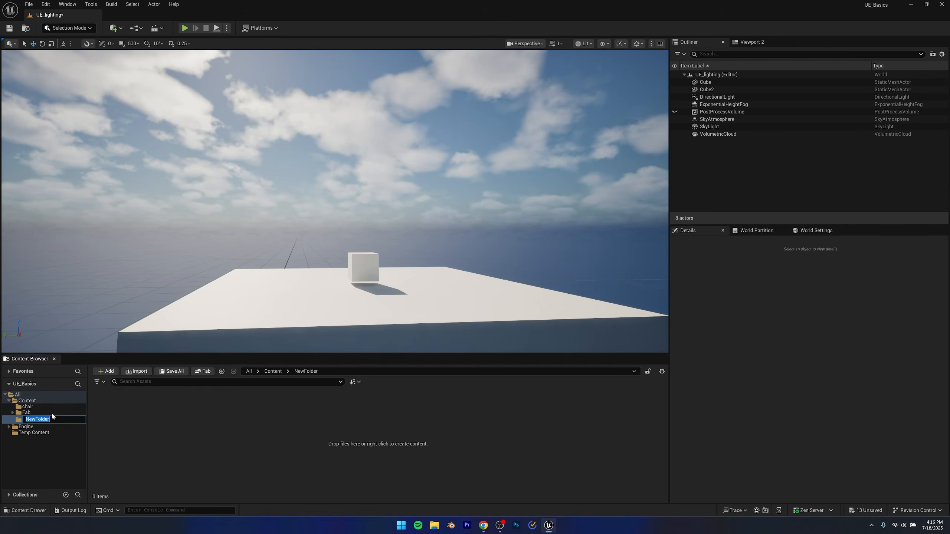
pyautogui.write('Ma')
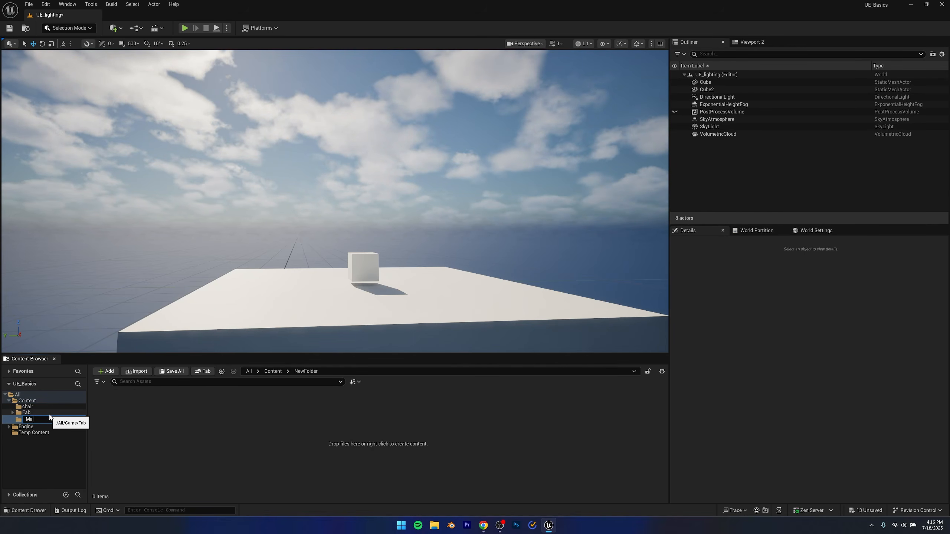
pyautogui.write('terials')
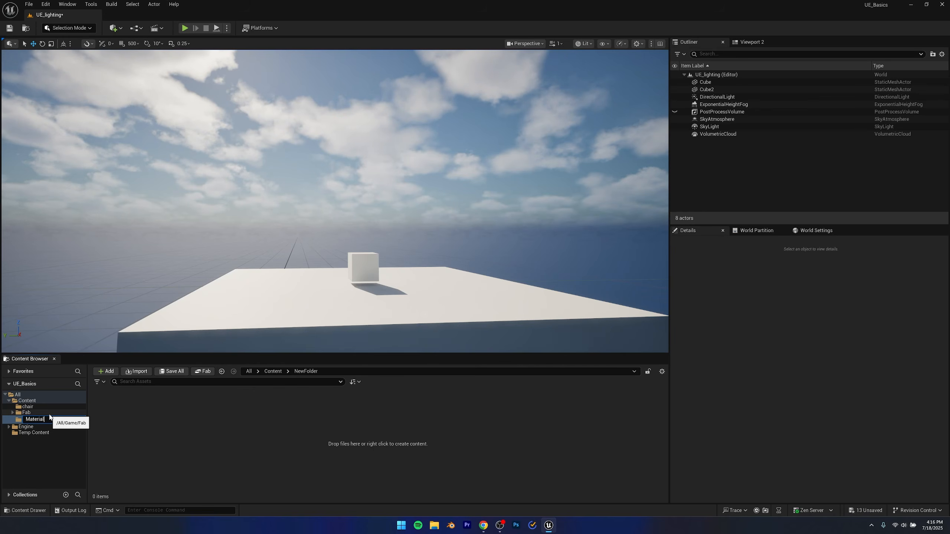
pyautogui.press('Return')
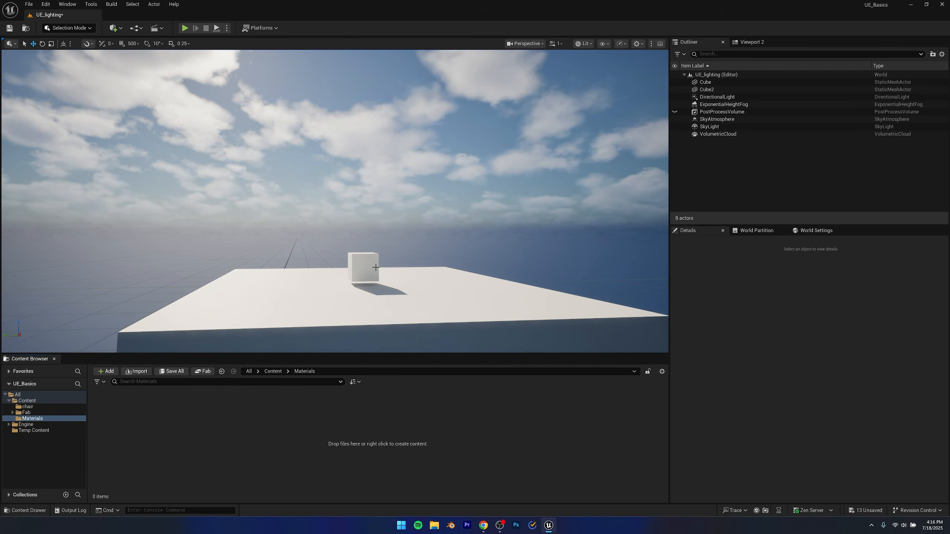
# Step: Delete the small cube standing on the large white platform
pyautogui.press('s')
pyautogui.moveTo(343, 285); pyautogui.dragTo(405, 370, button='right')
pyautogui.press('w')
pyautogui.press('a')
pyautogui.press('w')
pyautogui.moveTo(386, 265)
pyautogui.mouseDown(button='right')
pyautogui.moveTo(387, 248)
pyautogui.moveTo(390, 255)
pyautogui.mouseUp(button='right')
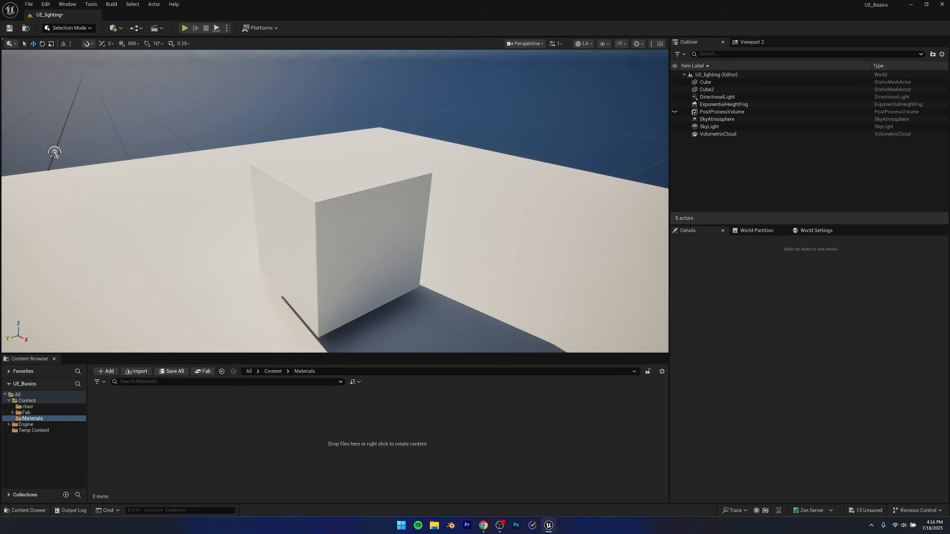
pyautogui.click(322, 223)
pyautogui.press('Delete')
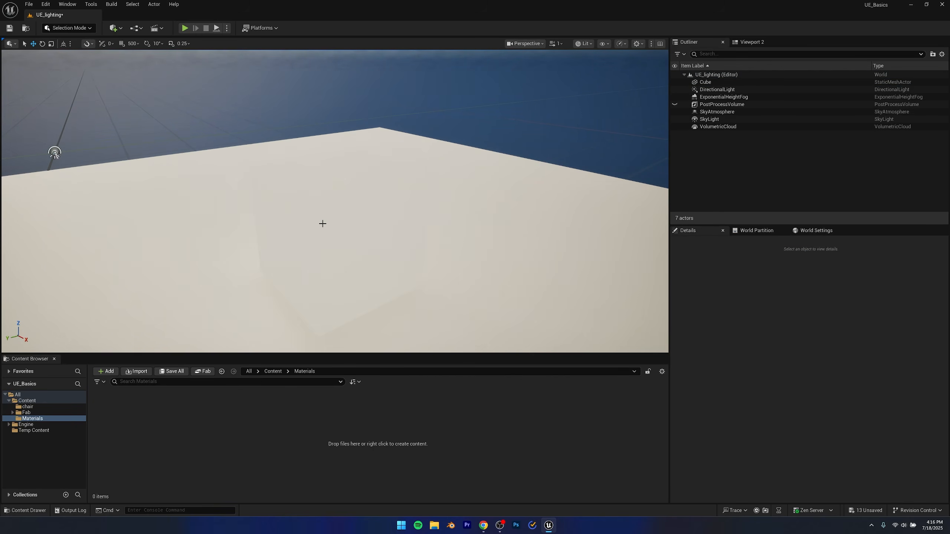
# Step: Add a sphere shape to the level and move it above the platform to about X 3434, Y -513, Z 565
pyautogui.click(114, 28)
pyautogui.moveTo(141, 101)
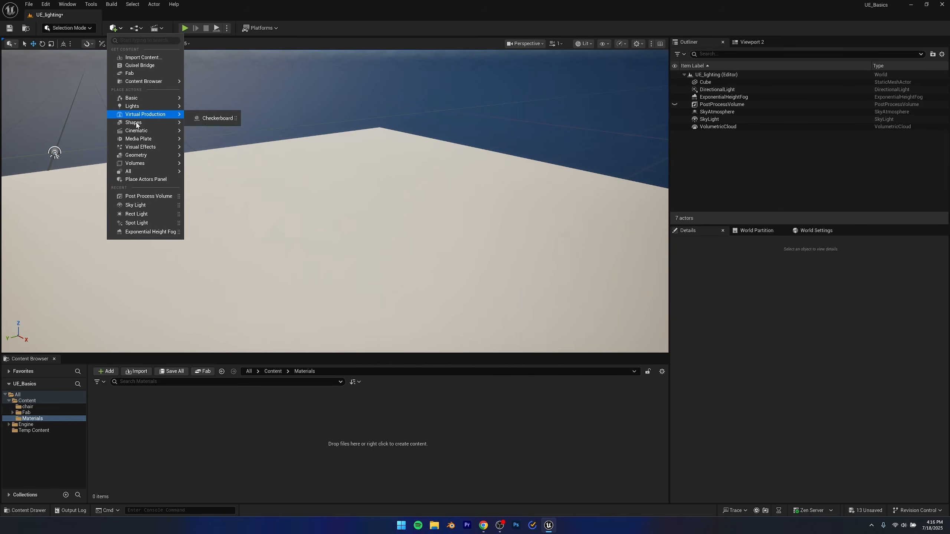
pyautogui.click(207, 135)
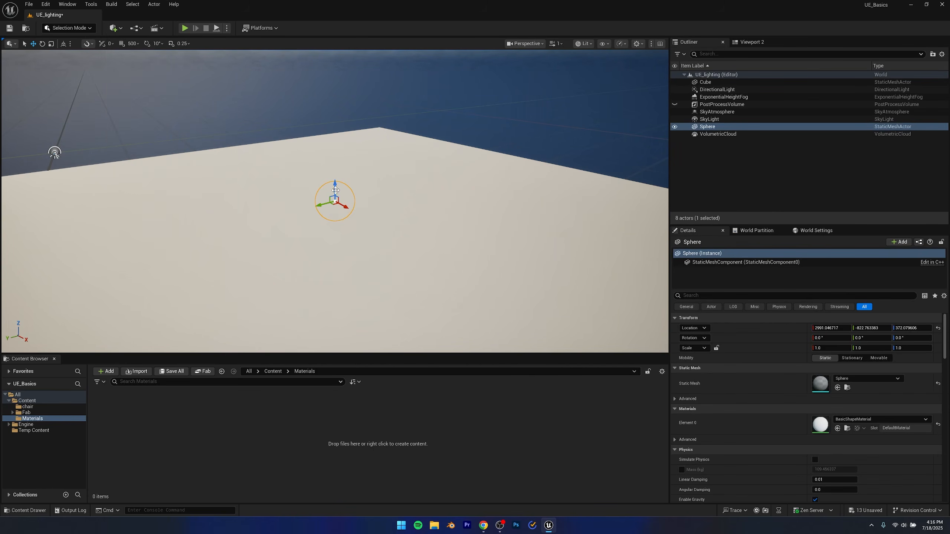
pyautogui.moveTo(337, 187); pyautogui.dragTo(324, 247)
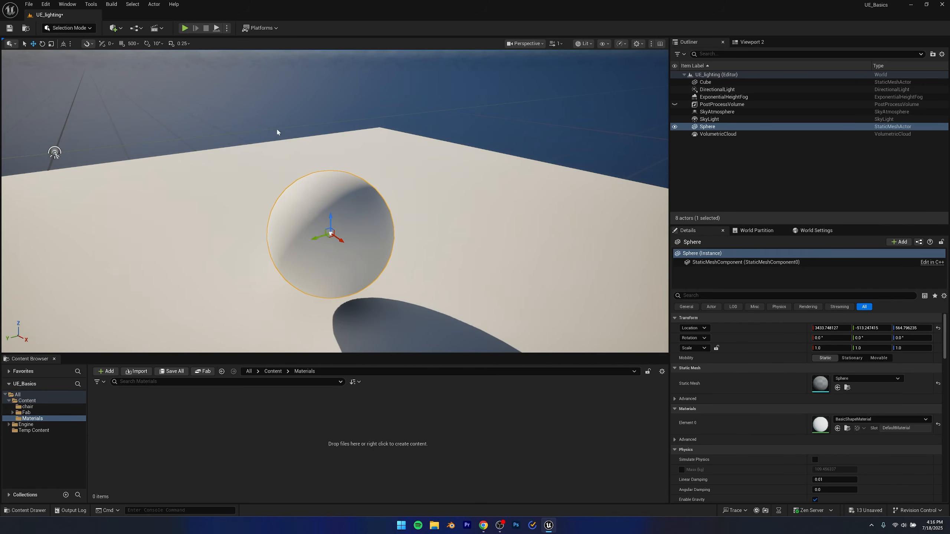
pyautogui.click(268, 104)
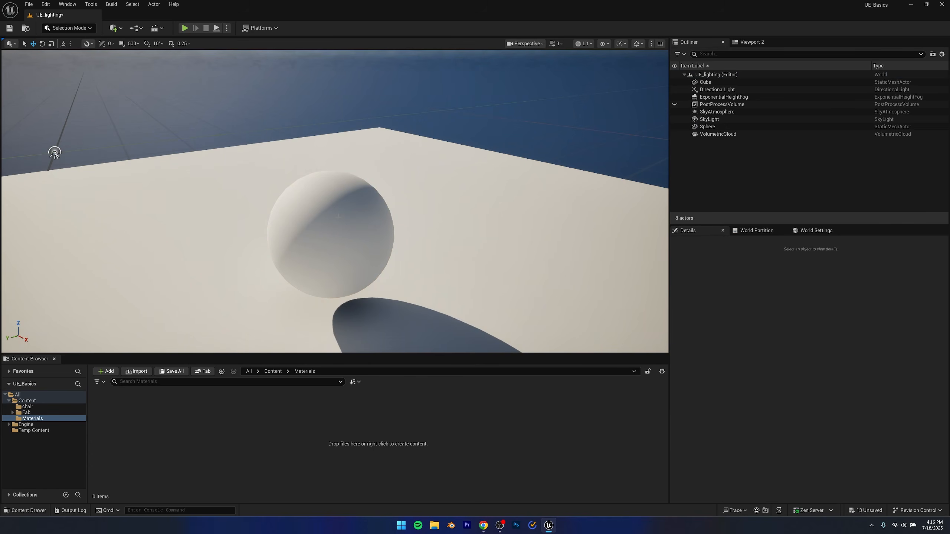
# Step: Examine the sphere and its shadow on the platform from the front, framed up close
pyautogui.moveTo(429, 245); pyautogui.dragTo(518, 252, button='right')
pyautogui.press('capslock')
pyautogui.press('a')
pyautogui.press('capslock')
pyautogui.press('a')
pyautogui.press('capslock')
pyautogui.press('d')
pyautogui.press('a')
pyautogui.moveTo(304, 211); pyautogui.dragTo(300, 199, button='right')
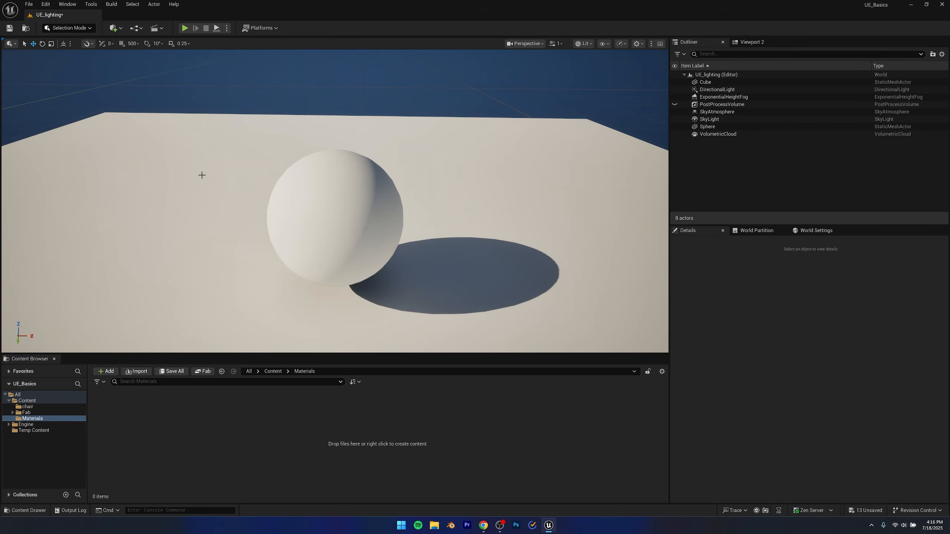
pyautogui.moveTo(283, 239); pyautogui.dragTo(282, 247, button='right')
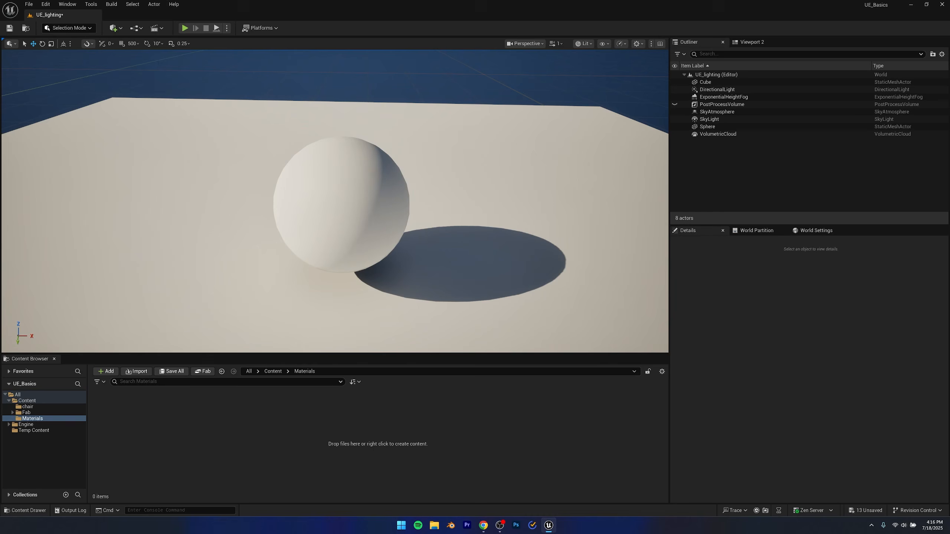
pyautogui.press('w')
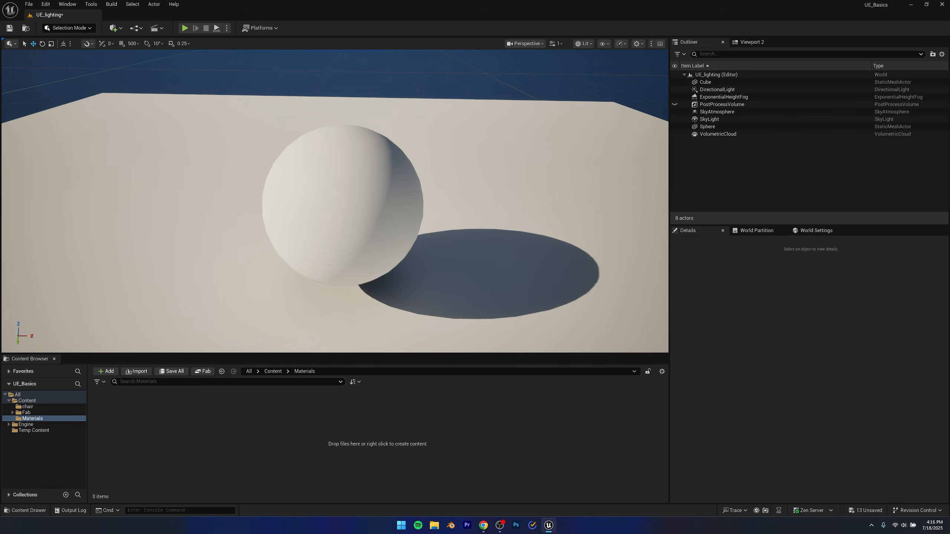
pyautogui.press('w')
pyautogui.press('s')
pyautogui.press('s')
pyautogui.moveTo(282, 248); pyautogui.dragTo(284, 243, button='right')
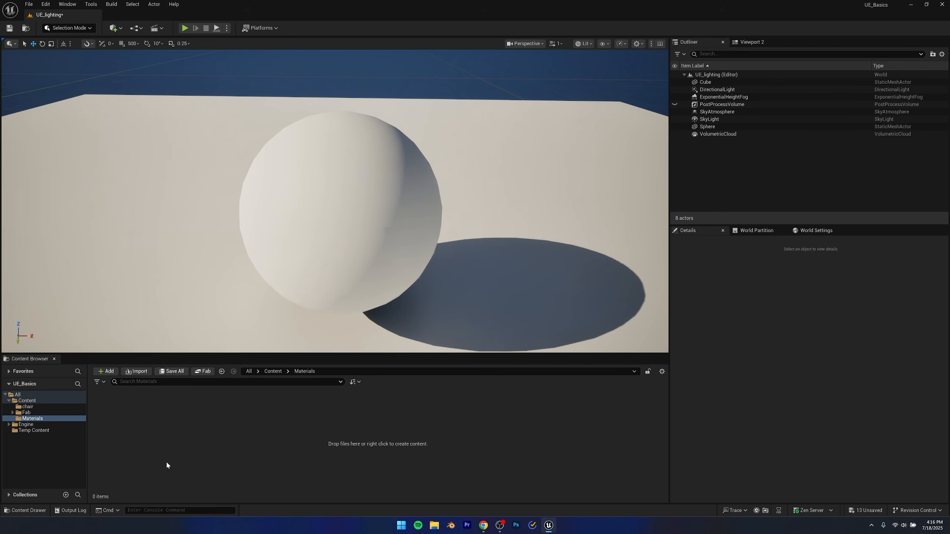
# Step: Create a material named Material_tutorial in the Materials folder and save all unsaved content
pyautogui.rightClick(158, 438)
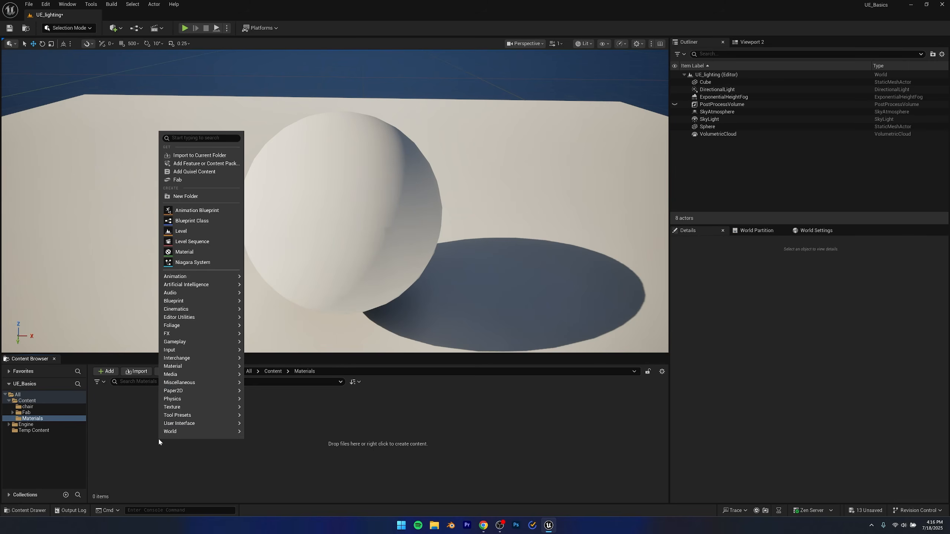
pyautogui.click(179, 252)
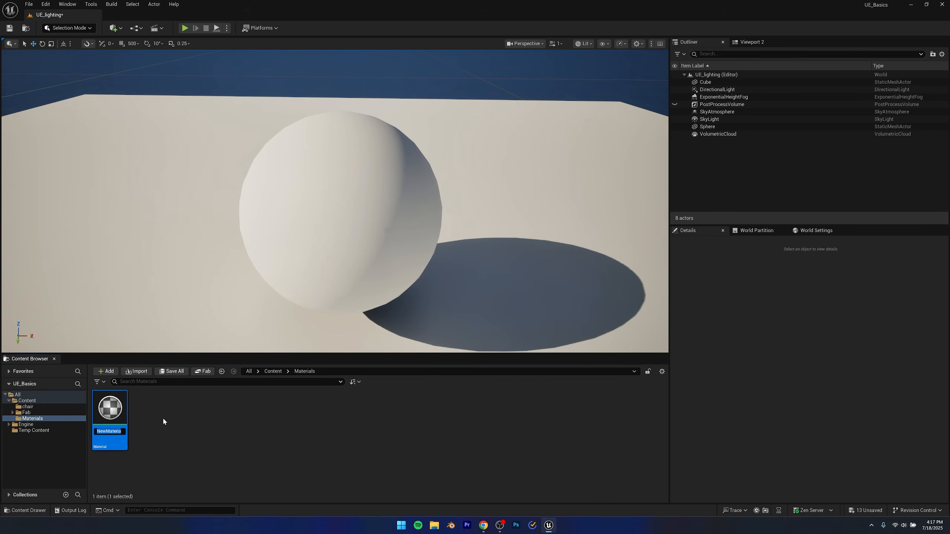
pyautogui.write('Material')
pyautogui.write('_tutorial')
pyautogui.press('Return')
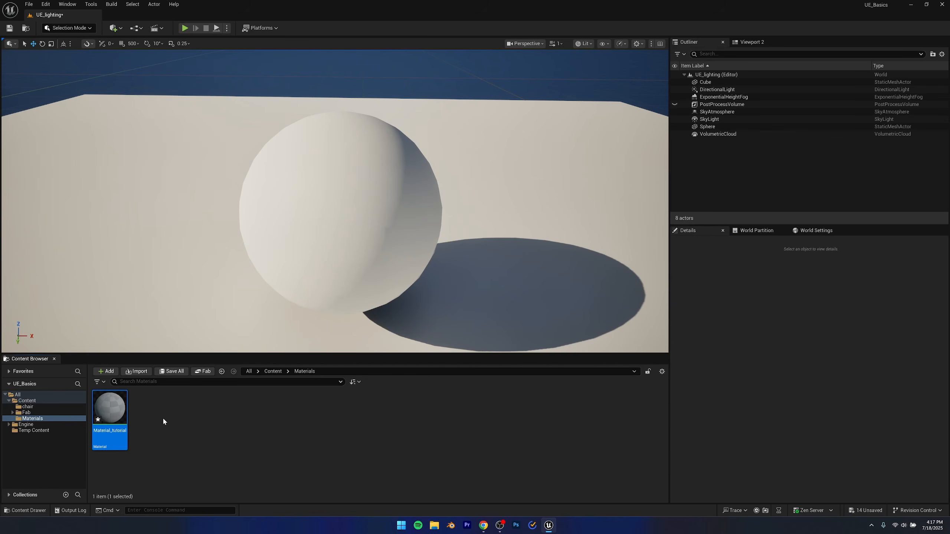
pyautogui.click(163, 417)
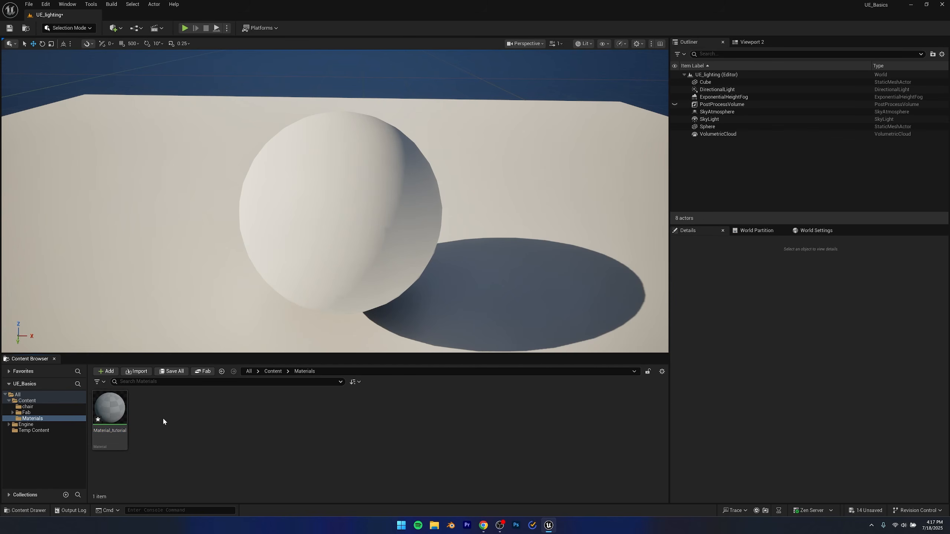
pyautogui.click(171, 371)
pyautogui.click(527, 346)
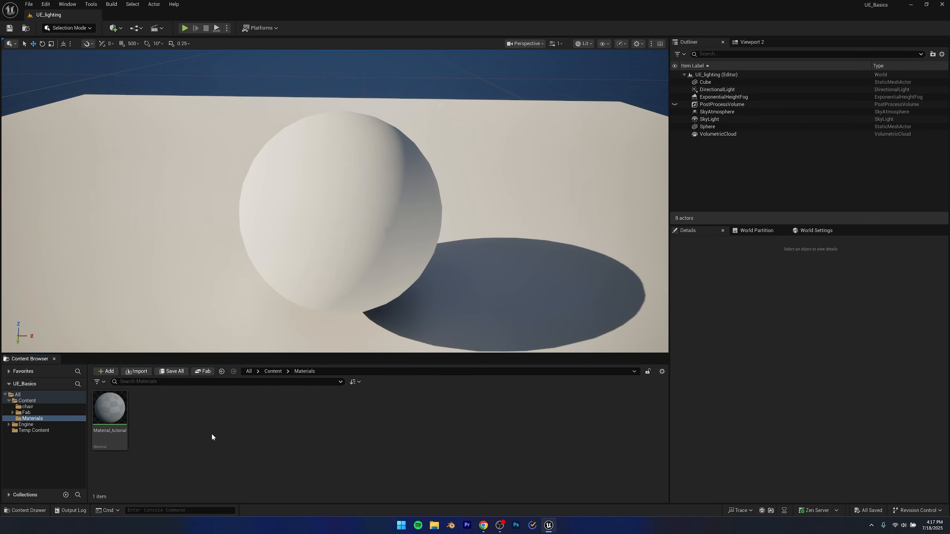
# Step: Open Material_tutorial in a maximized material editor with the whole preview sphere and the main material node readable
pyautogui.doubleClick(111, 409)
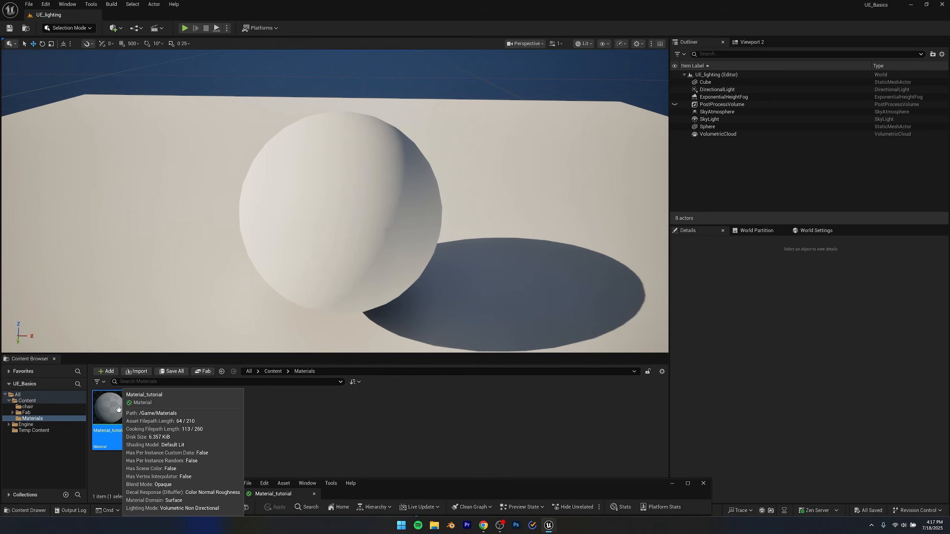
pyautogui.moveTo(393, 397); pyautogui.dragTo(402, 1)
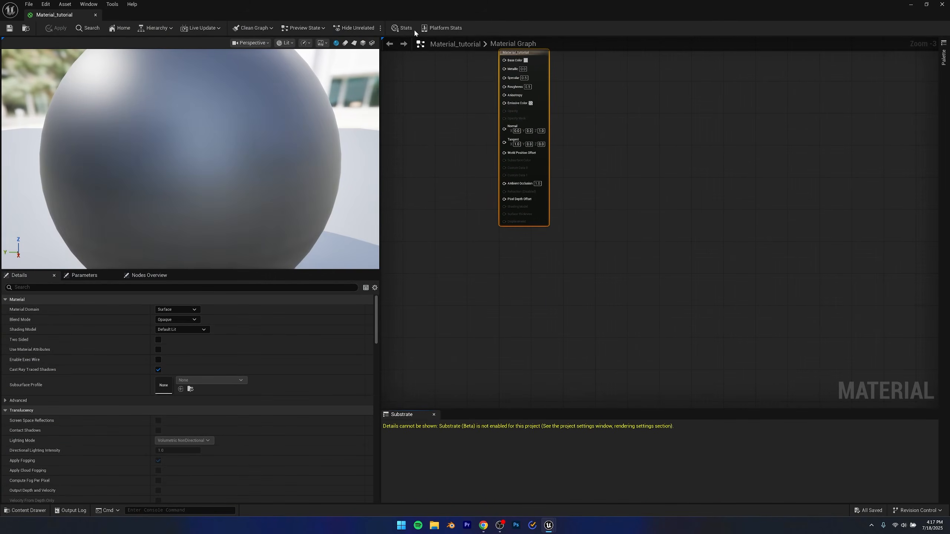
pyautogui.scroll(-2, 541, 264)
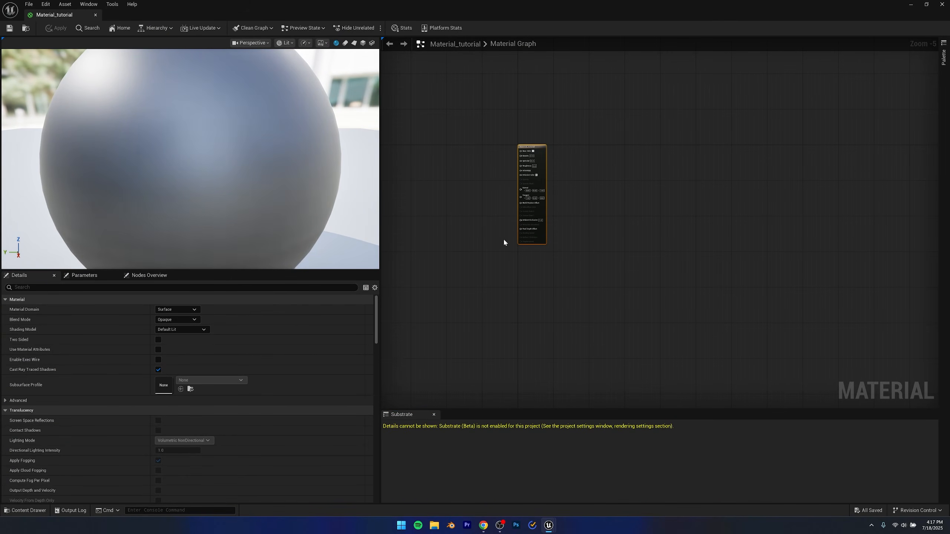
pyautogui.moveTo(504, 242); pyautogui.dragTo(549, 300, button='right')
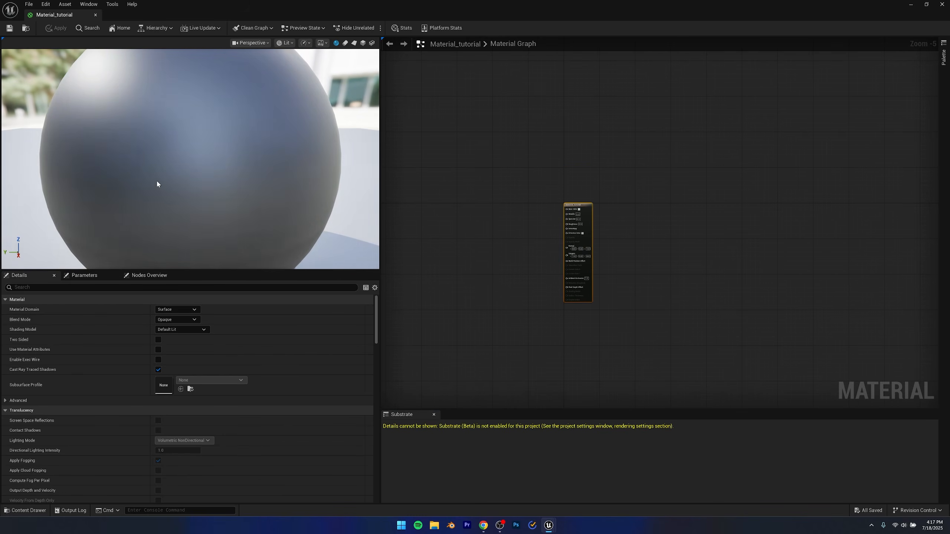
pyautogui.scroll(-5, 156, 180)
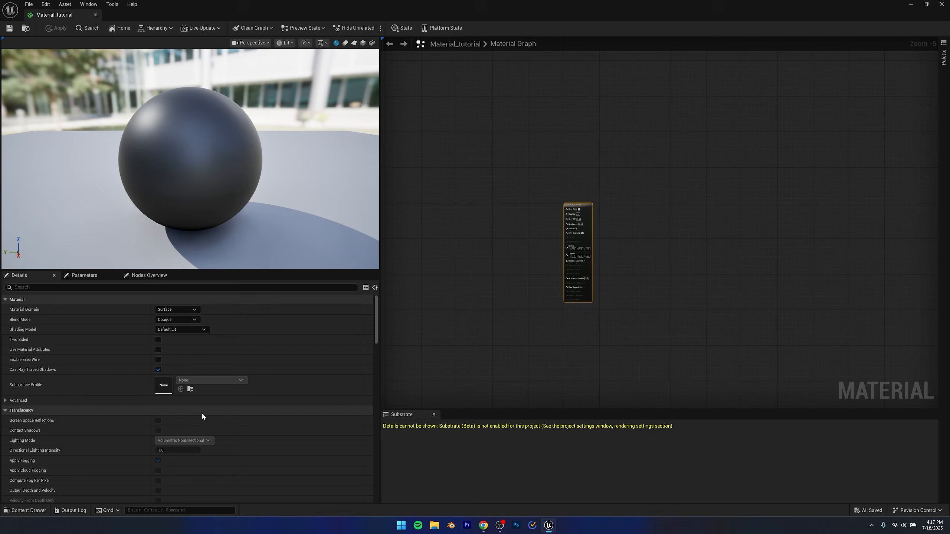
pyautogui.press('super+Down')
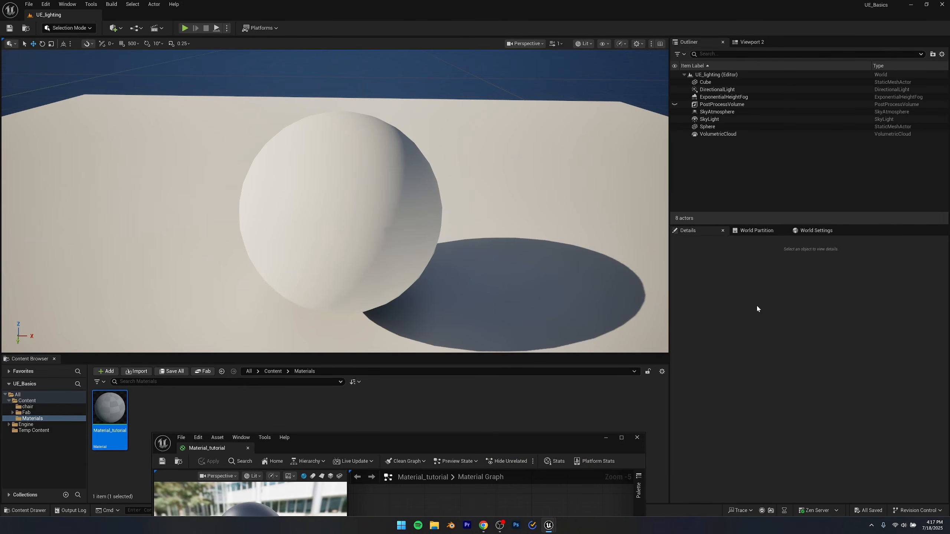
pyautogui.moveTo(543, 438); pyautogui.dragTo(559, 1)
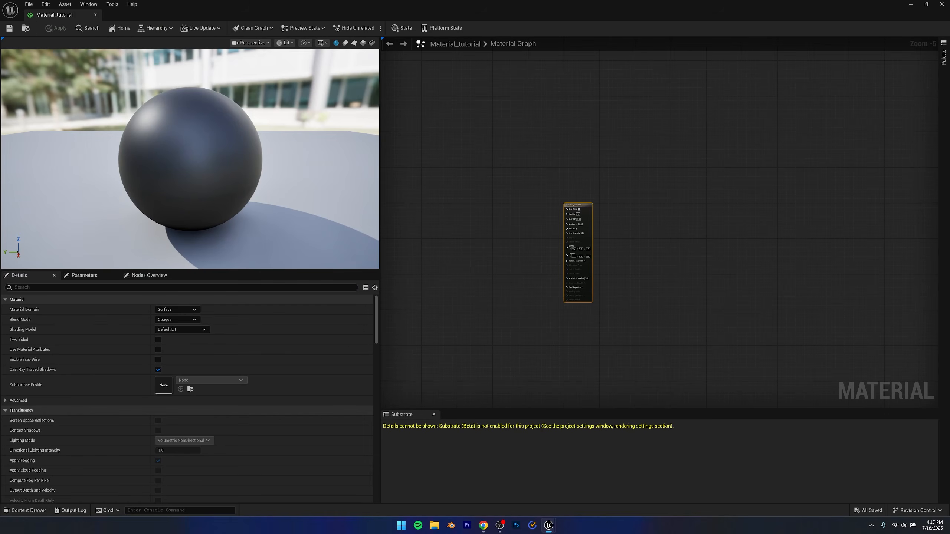
pyautogui.moveTo(615, 220); pyautogui.dragTo(695, 221, button='right')
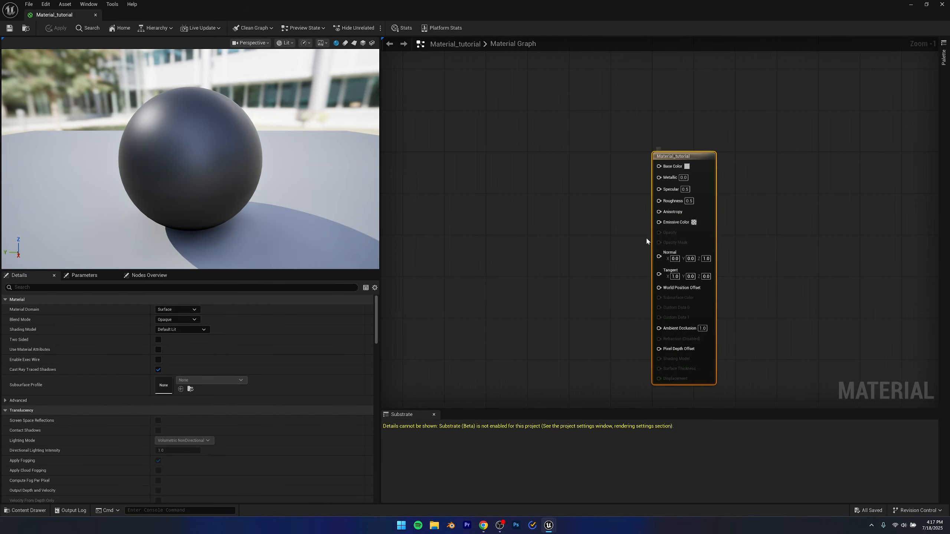
pyautogui.scroll(4, 646, 240)
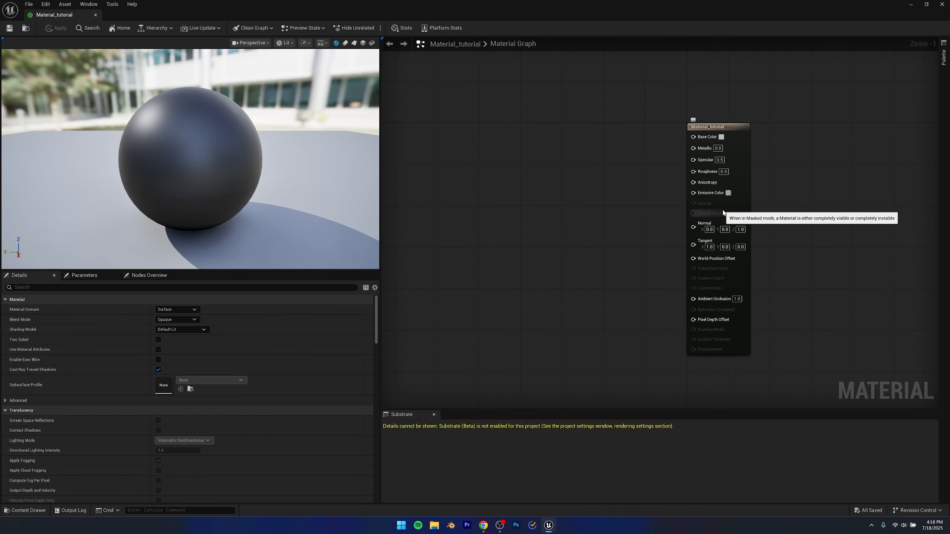
# Step: Set the material's Base Color to a dusty red with R 0.5, G 0.149 and B 0.162
pyautogui.moveTo(691, 137); pyautogui.dragTo(687, 161)
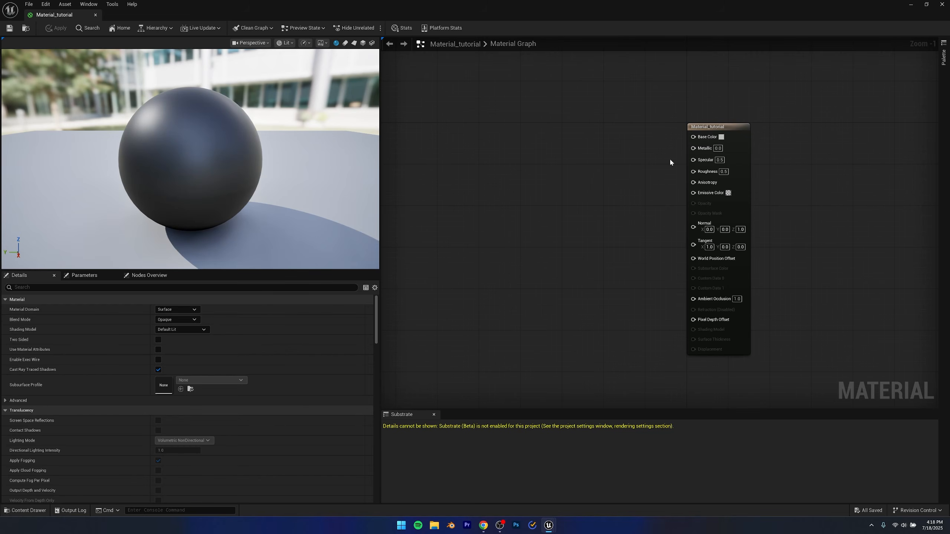
pyautogui.click(721, 138)
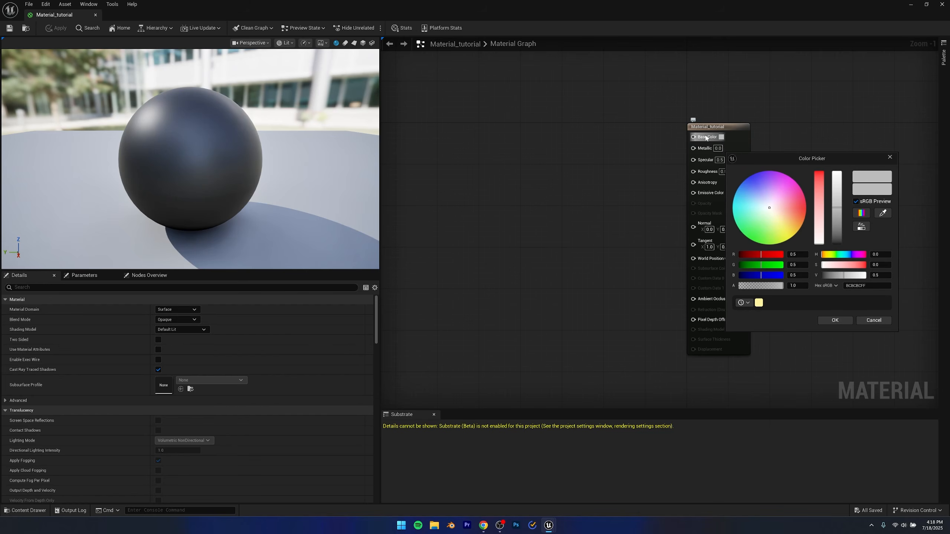
pyautogui.moveTo(774, 216); pyautogui.dragTo(795, 207)
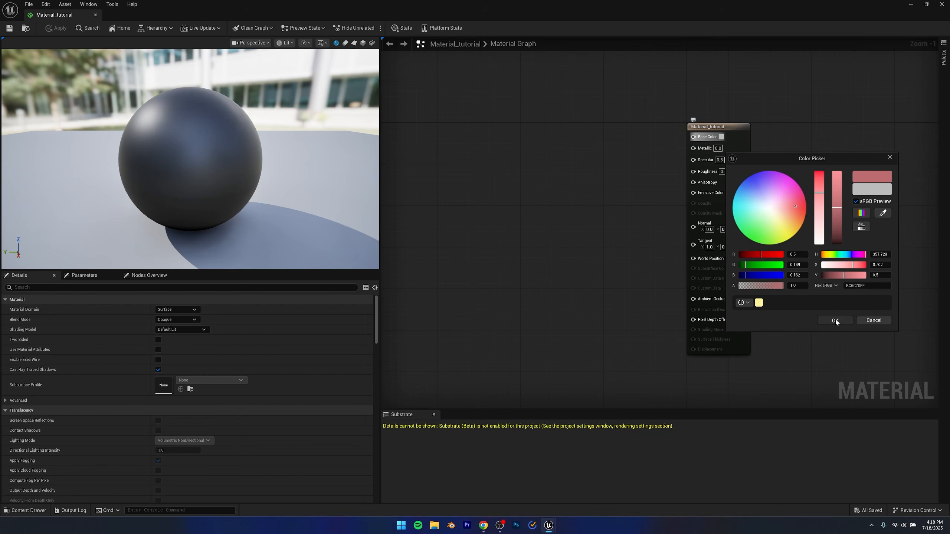
pyautogui.click(834, 320)
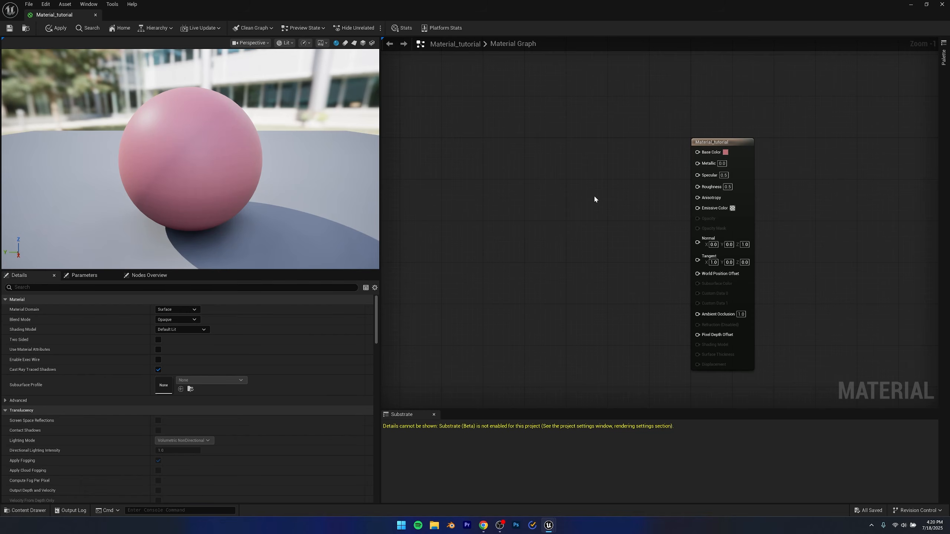
pyautogui.rightClick(528, 195)
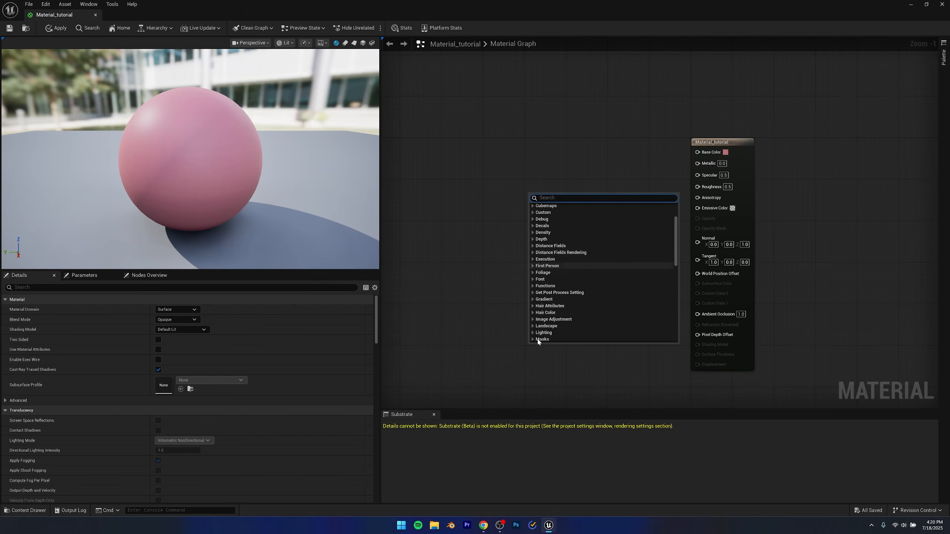
pyautogui.click(538, 226)
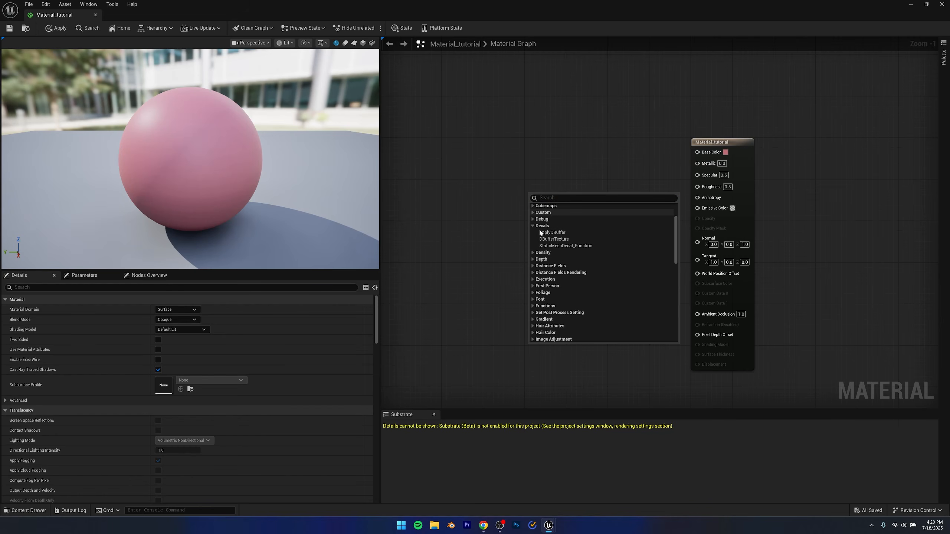
pyautogui.scroll(3, 539, 230)
pyautogui.click(469, 222)
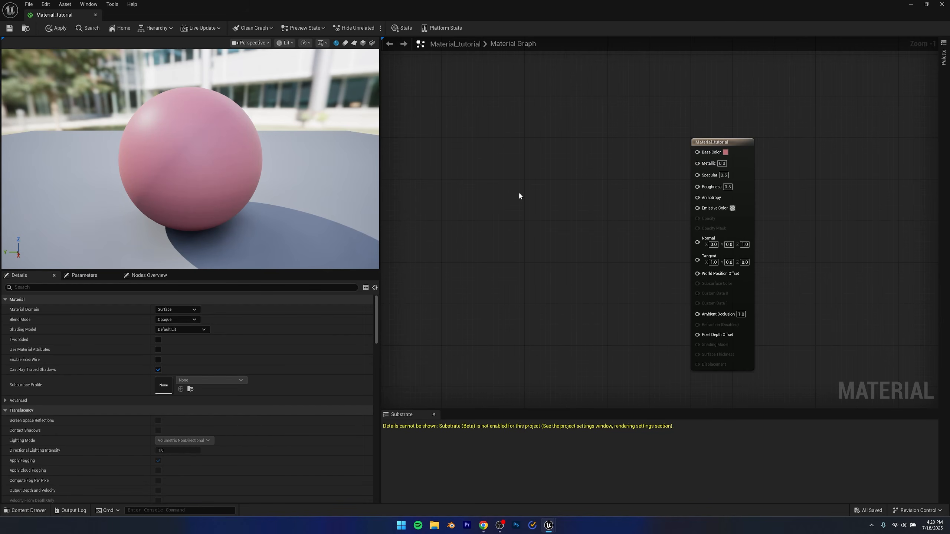
# Step: Add a Constant3Vector node beside the main material node and set its color to light orange with R 1.0, G 0.493 and B 0.193
pyautogui.click(539, 180)
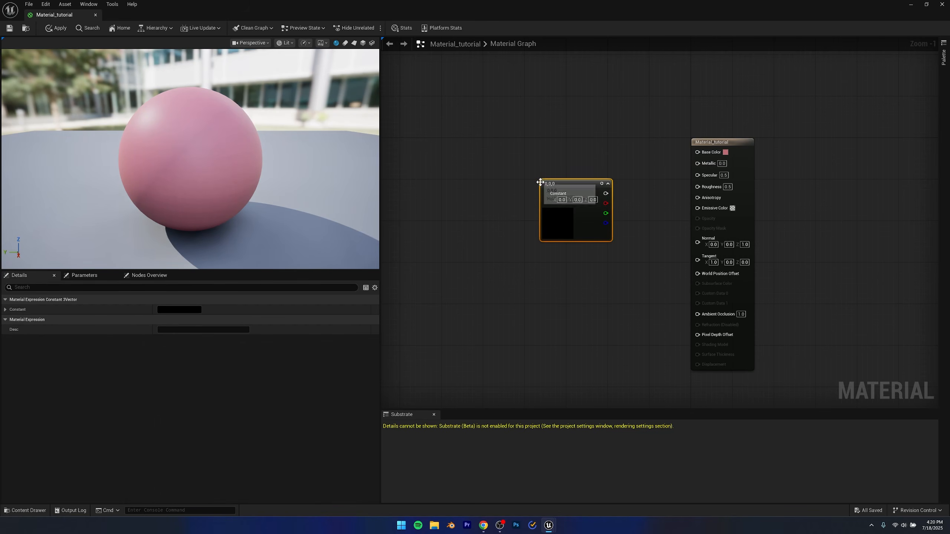
pyautogui.moveTo(567, 185); pyautogui.dragTo(545, 164)
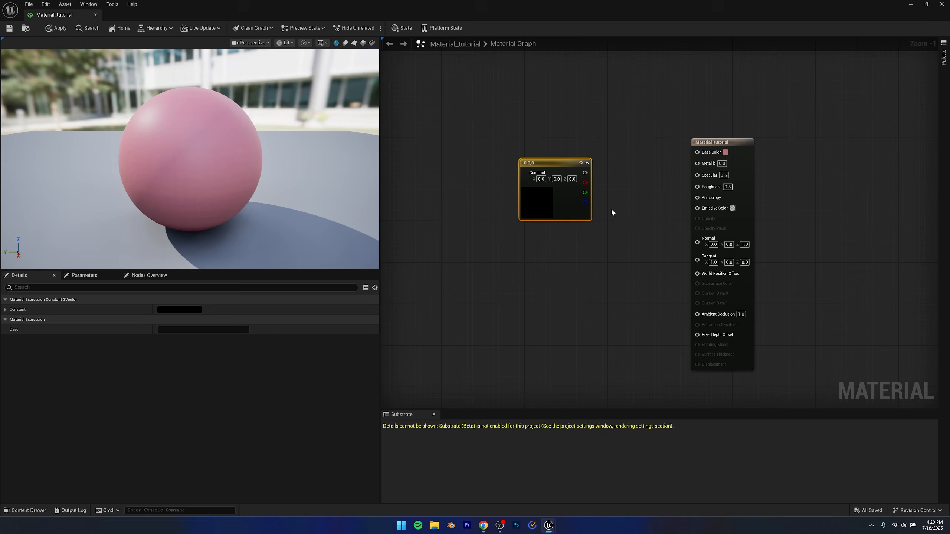
pyautogui.doubleClick(534, 198)
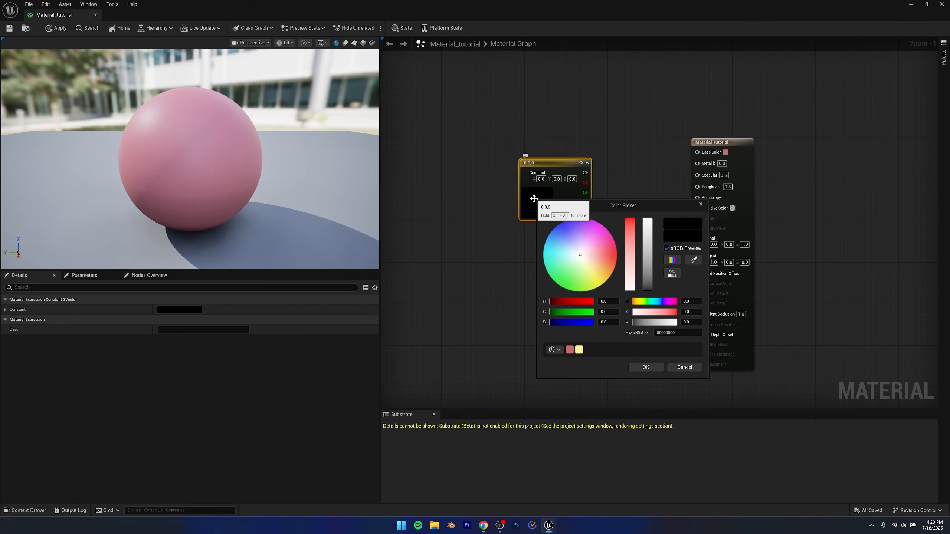
pyautogui.moveTo(594, 231)
pyautogui.mouseDown()
pyautogui.moveTo(586, 262)
pyautogui.moveTo(608, 266)
pyautogui.mouseUp()
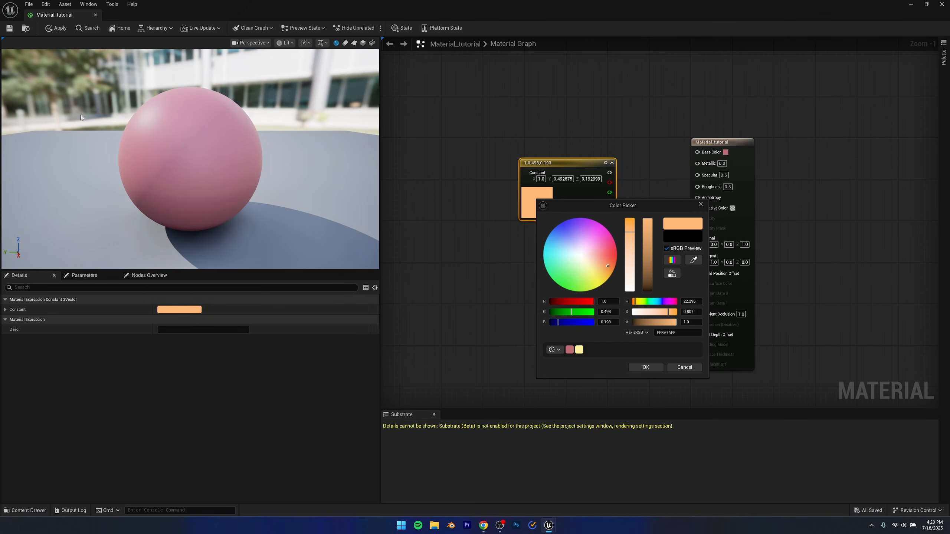
pyautogui.click(645, 368)
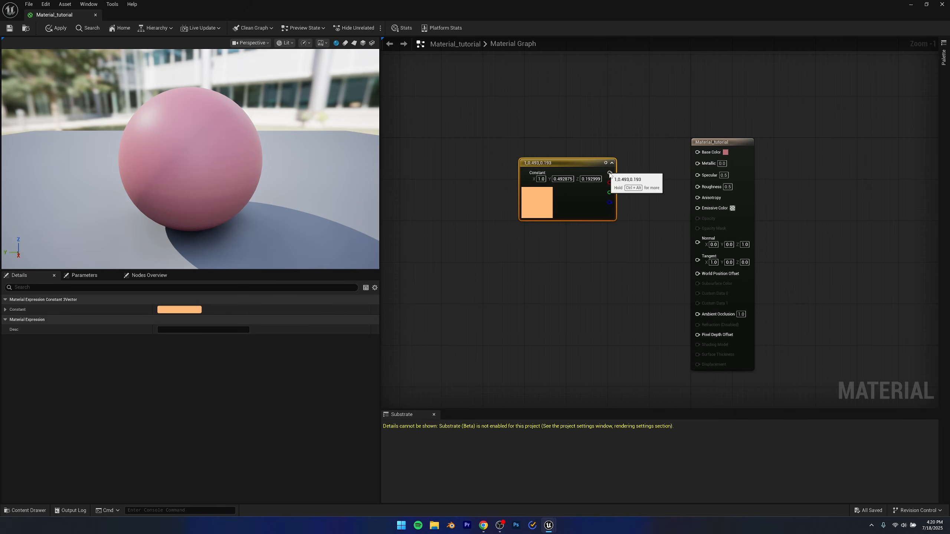
# Step: Connect the orange constant's combined output to Base Color and move the constant node higher in the graph
pyautogui.moveTo(609, 173); pyautogui.dragTo(700, 153)
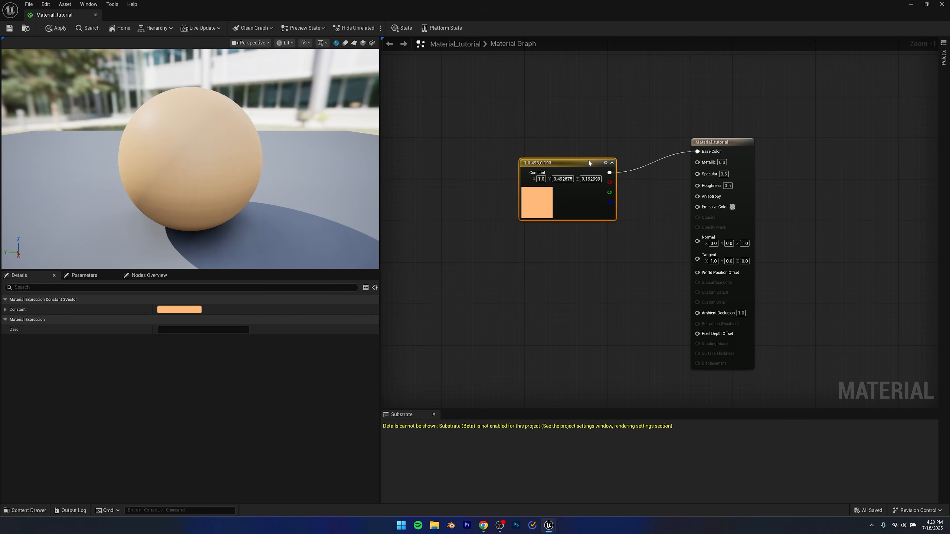
pyautogui.moveTo(473, 115); pyautogui.dragTo(664, 251)
pyautogui.click(624, 278)
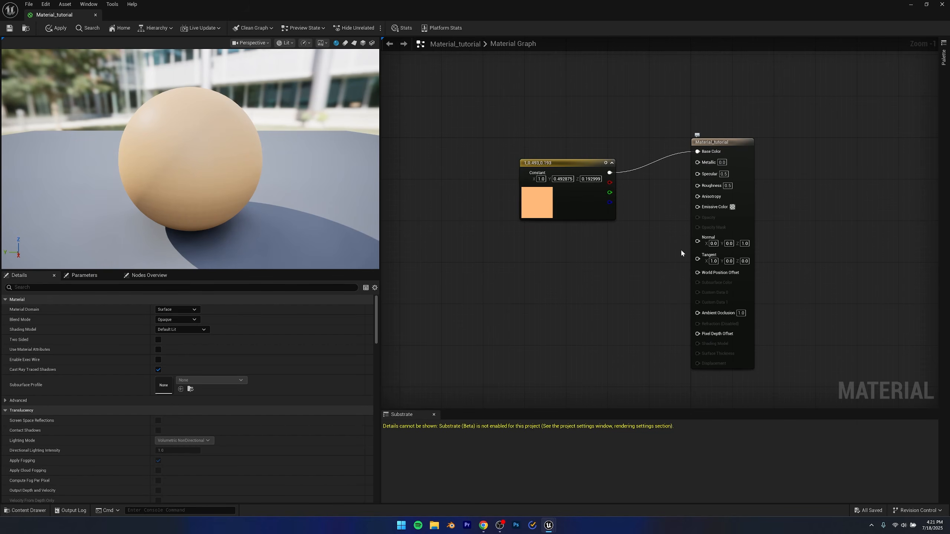
pyautogui.moveTo(543, 161); pyautogui.dragTo(541, 83)
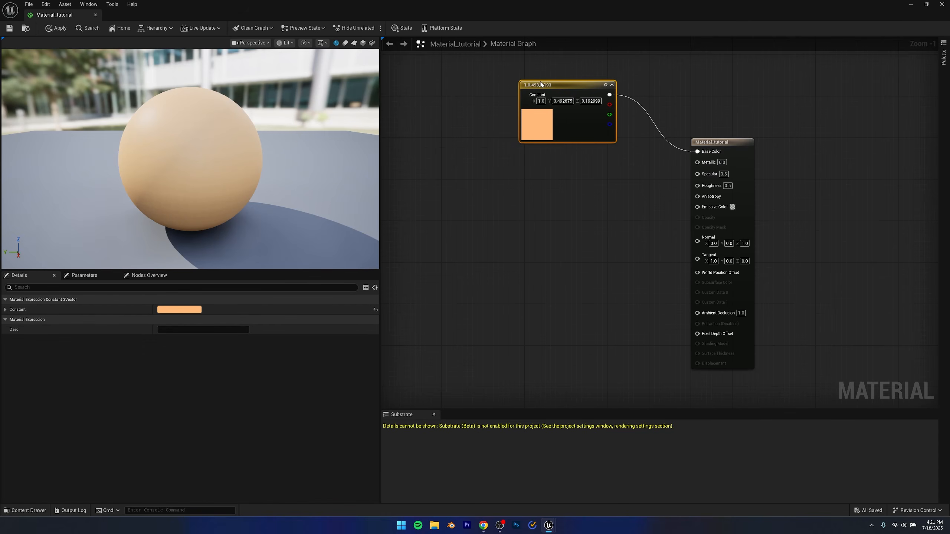
pyautogui.click(620, 161)
# Step: Set the material's Metallic value to 1 and check the preview sphere from another angle
pyautogui.scroll(1, 720, 156)
pyautogui.moveTo(672, 199); pyautogui.dragTo(610, 216, button='right')
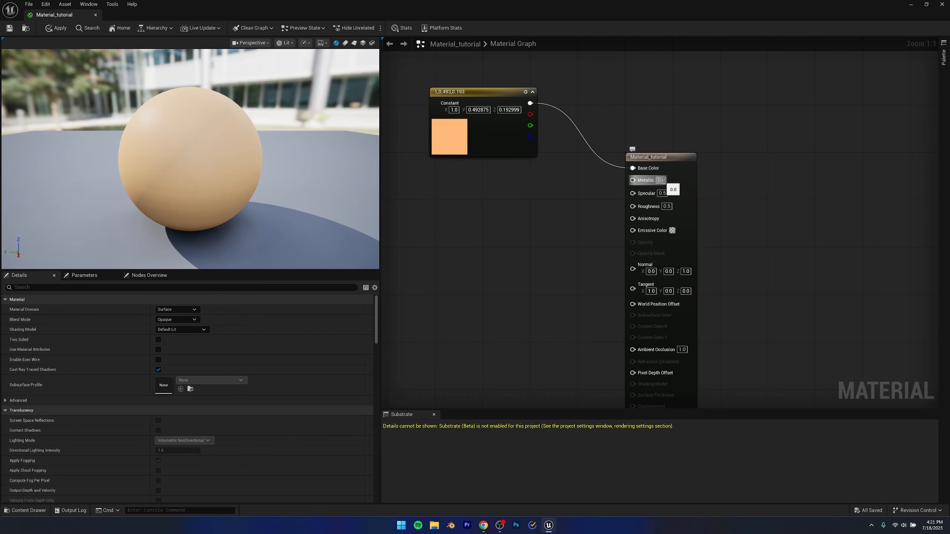
pyautogui.click(662, 180)
pyautogui.write('1')
pyautogui.press('Return')
pyautogui.moveTo(210, 161)
pyautogui.mouseDown()
pyautogui.moveTo(247, 153)
pyautogui.moveTo(270, 112)
pyautogui.moveTo(201, 174)
pyautogui.mouseUp()
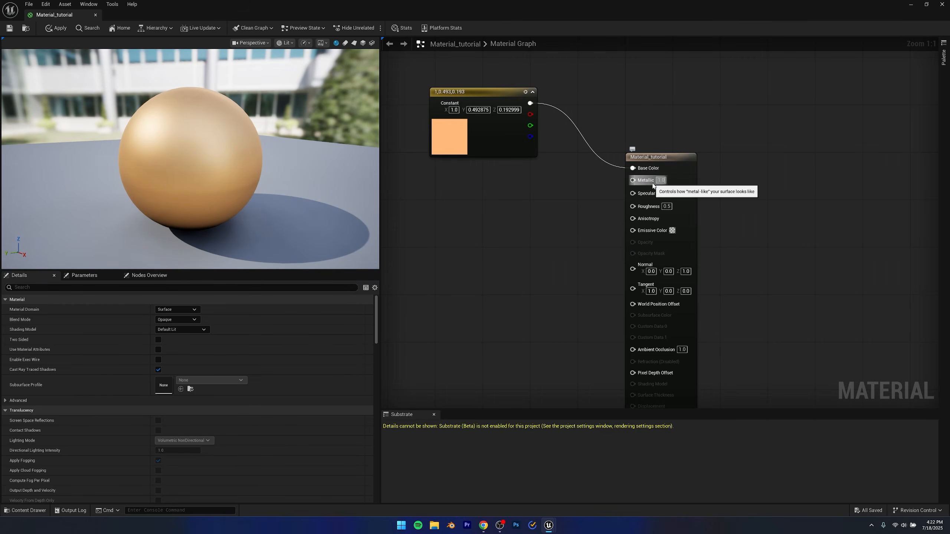
# Step: Set the material's Metallic value back to 0 and check the preview sphere
pyautogui.write('0')
pyautogui.press('Return')
pyautogui.moveTo(129, 112); pyautogui.dragTo(112, 124)
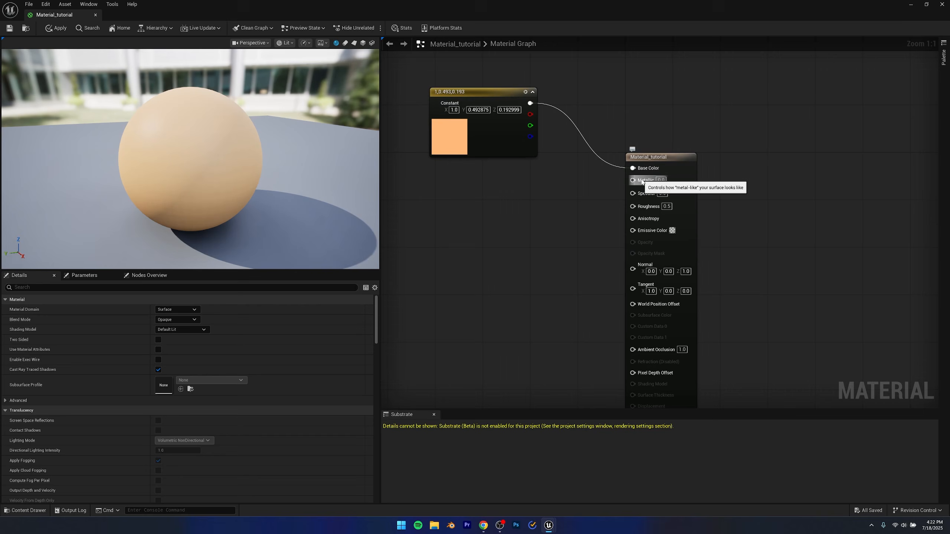
# Step: Set the material's Specular value to 0 and check the highlights on the preview sphere
pyautogui.click(662, 194)
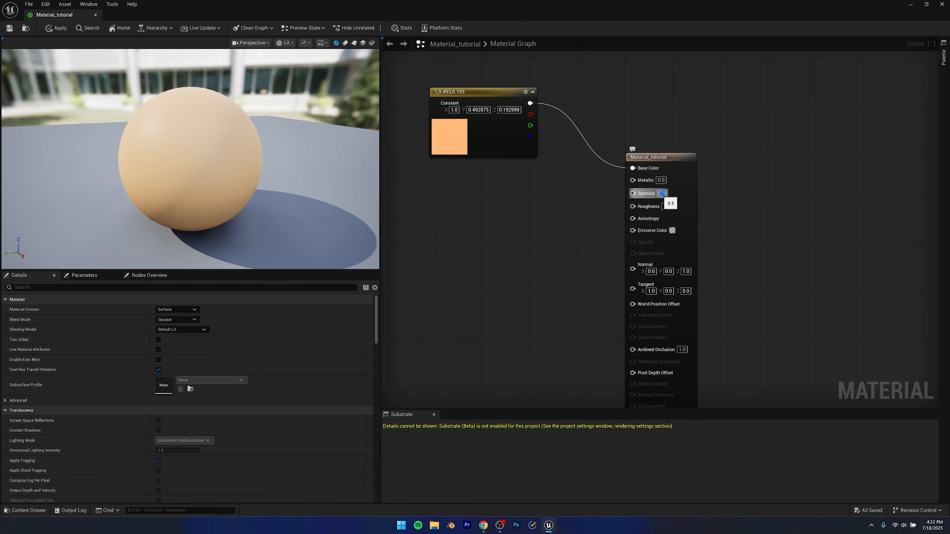
pyautogui.write('0')
pyautogui.press('Return')
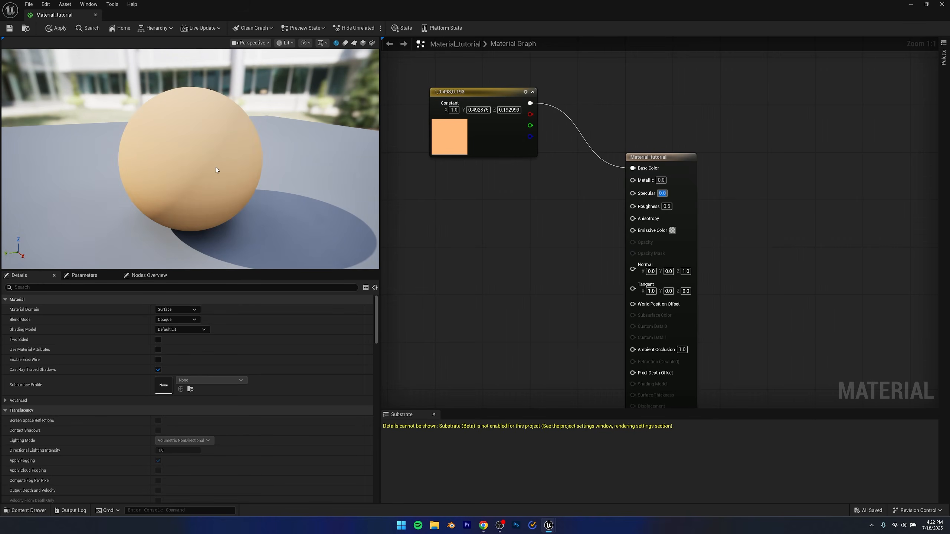
pyautogui.moveTo(216, 170); pyautogui.dragTo(187, 202)
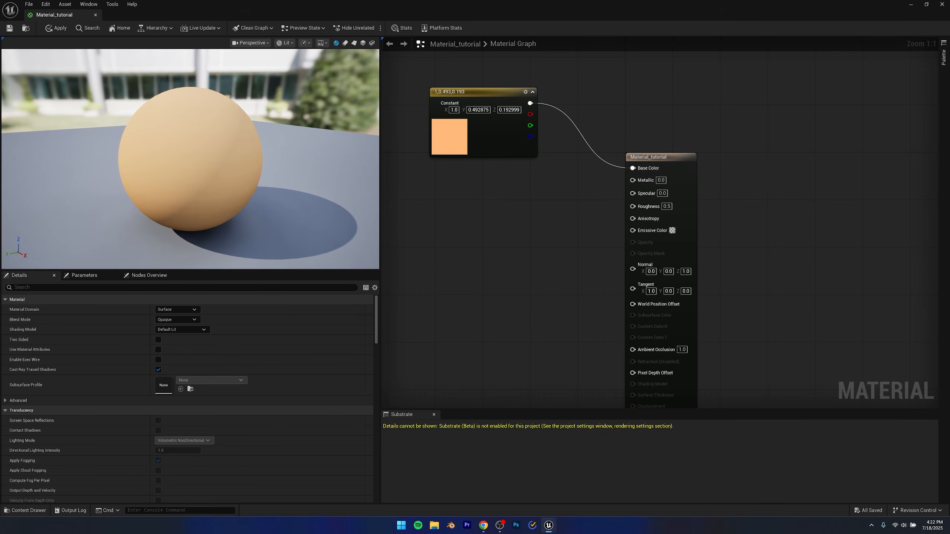
# Step: Set the material's Specular value to 1 and check how the preview sphere catches the light
pyautogui.click(662, 193)
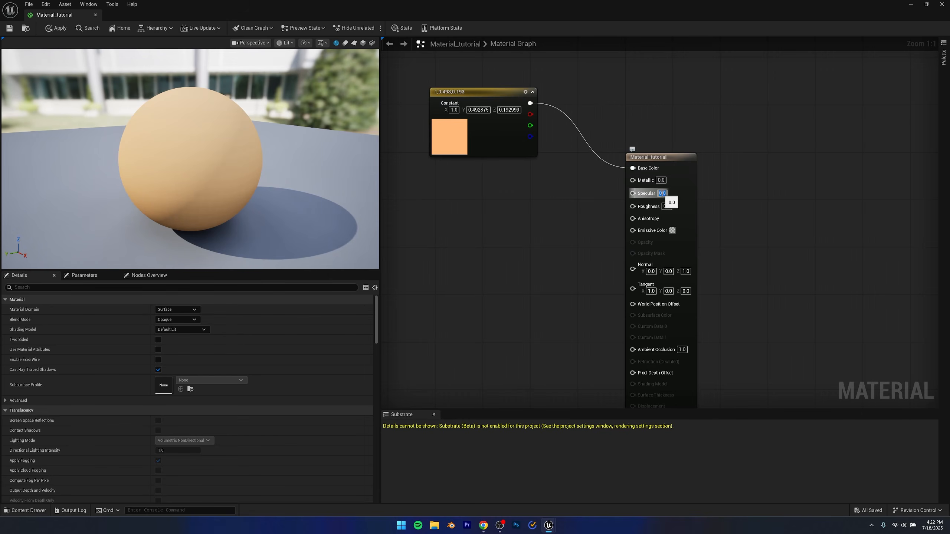
pyautogui.write('1')
pyautogui.press('Return')
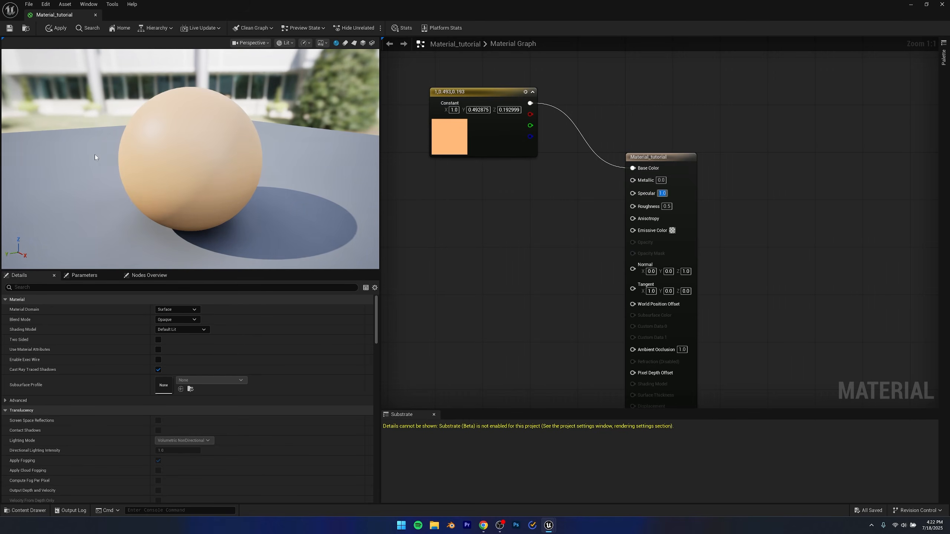
pyautogui.moveTo(95, 158)
pyautogui.mouseDown()
pyautogui.moveTo(101, 187)
pyautogui.moveTo(101, 169)
pyautogui.mouseUp()
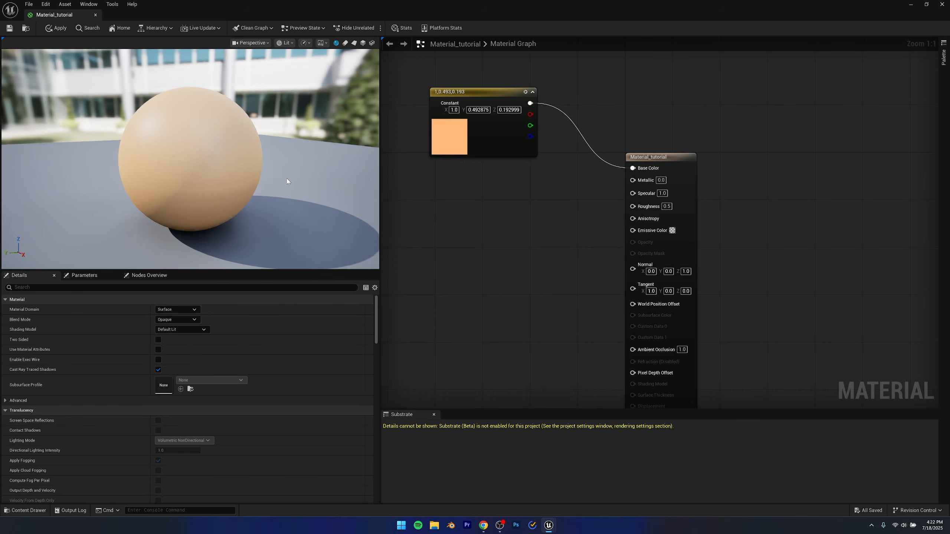
# Step: Return the material's Specular value to its default of 0.5
pyautogui.click(662, 193)
pyautogui.write('0.5')
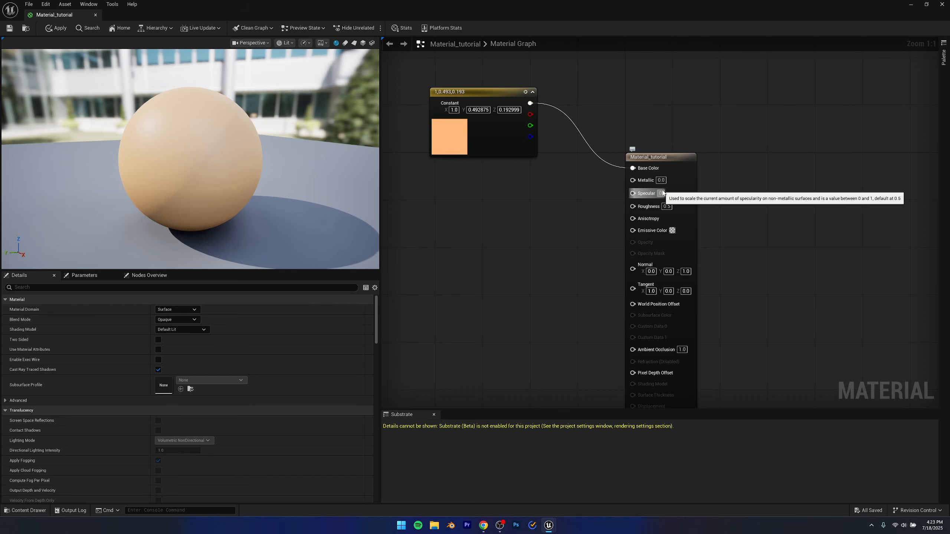
pyautogui.press('Return')
pyautogui.click(720, 188)
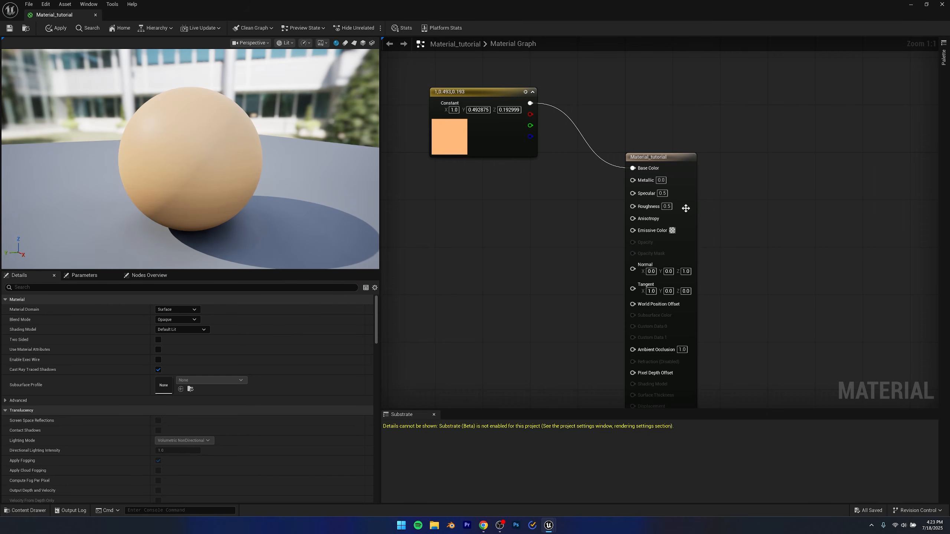
# Step: Set the material's Roughness value to 0 for a fully glossy surface
pyautogui.click(666, 206)
pyautogui.write('0')
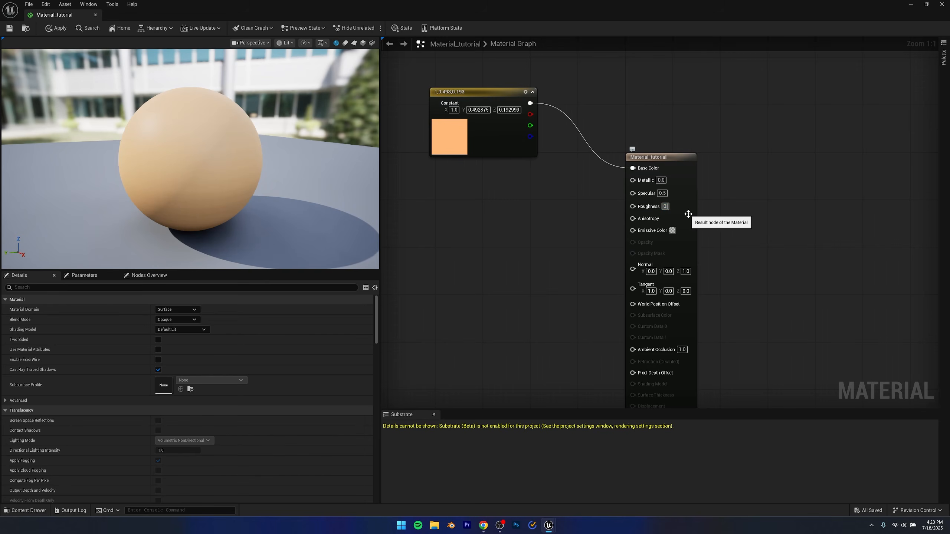
pyautogui.press('Return')
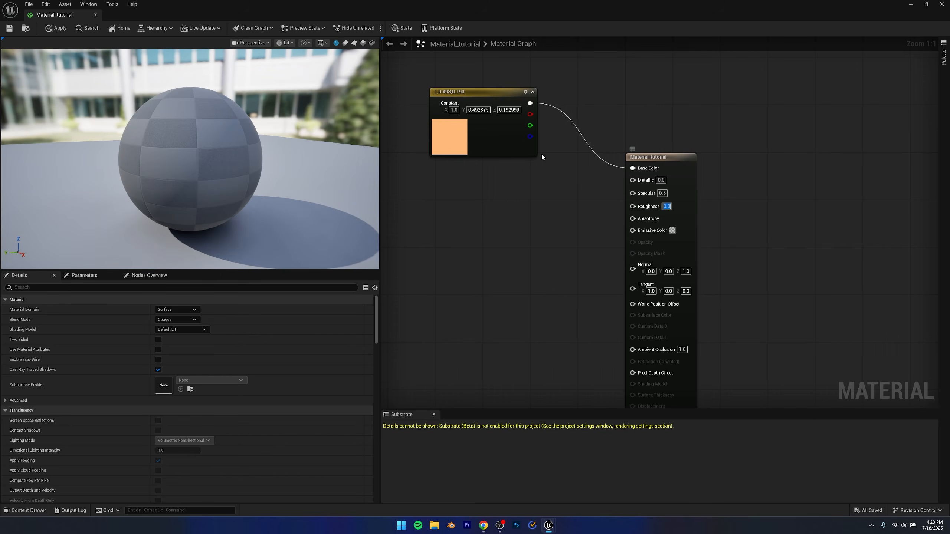
# Step: Examine the reflections on the glossy preview sphere from several angles, both up close and from farther away
pyautogui.moveTo(254, 164); pyautogui.dragTo(22, 147)
pyautogui.scroll(2, 164, 187)
pyautogui.scroll(-4, 164, 187)
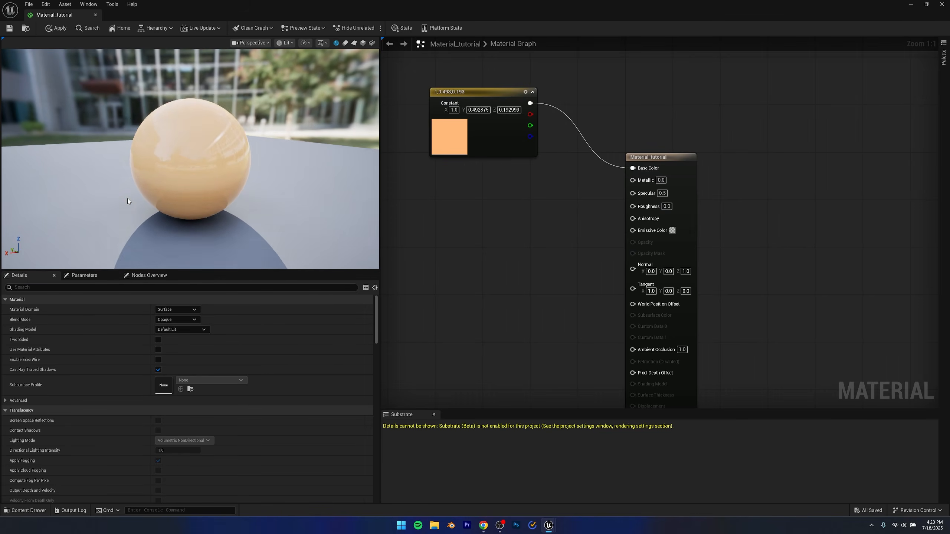
pyautogui.scroll(10, 164, 187)
pyautogui.scroll(-4, 164, 187)
pyautogui.scroll(3, 164, 187)
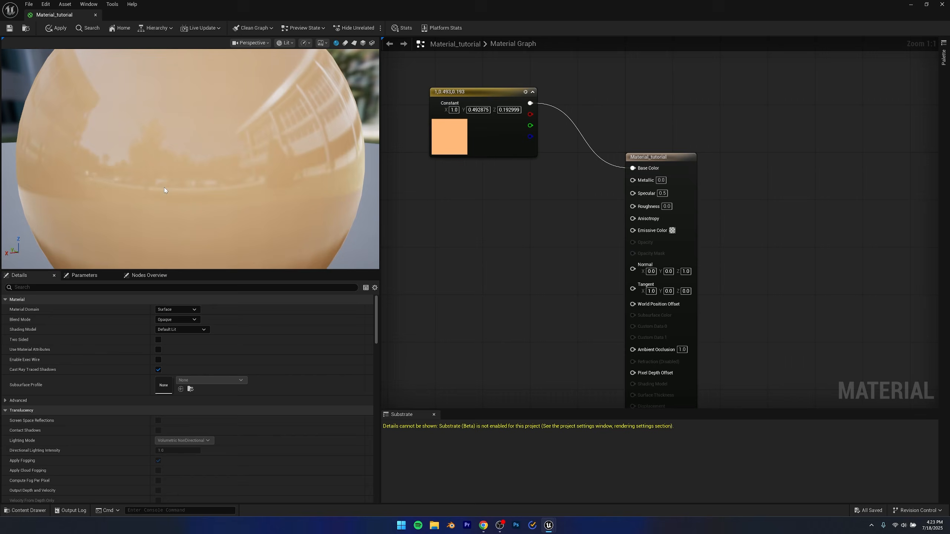
pyautogui.scroll(-4, 164, 187)
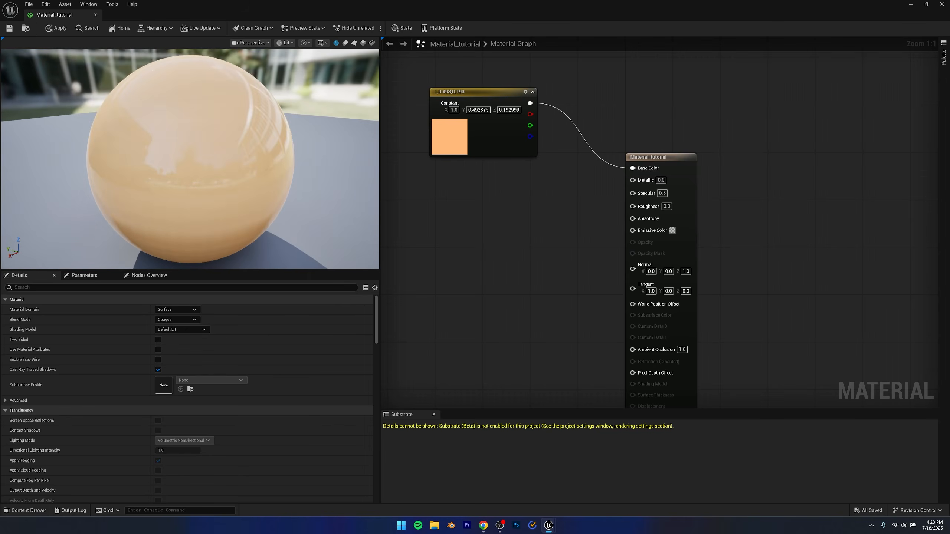
pyautogui.moveTo(164, 187); pyautogui.dragTo(112, 164)
# Step: Set the material's Roughness value to 1 and check the preview sphere for reflections
pyautogui.click(667, 207)
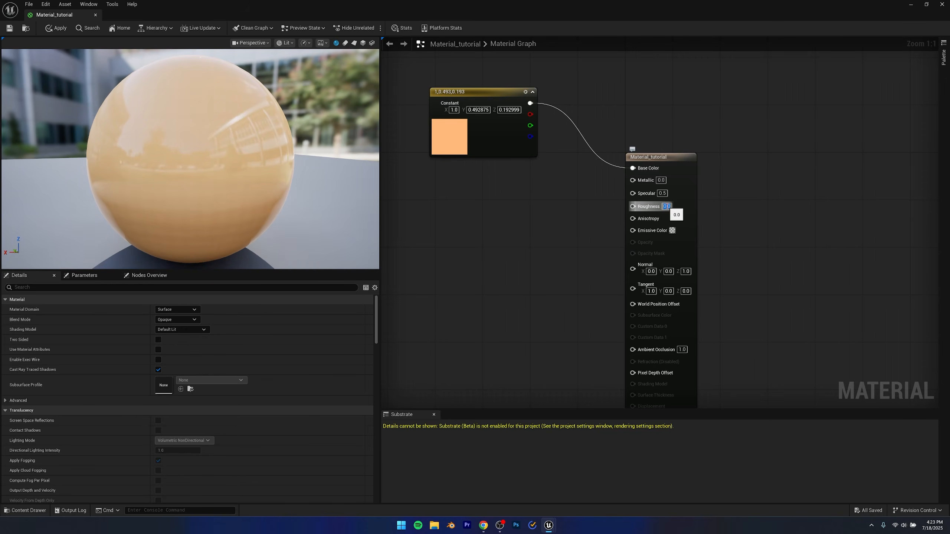
pyautogui.write('1')
pyautogui.press('Return')
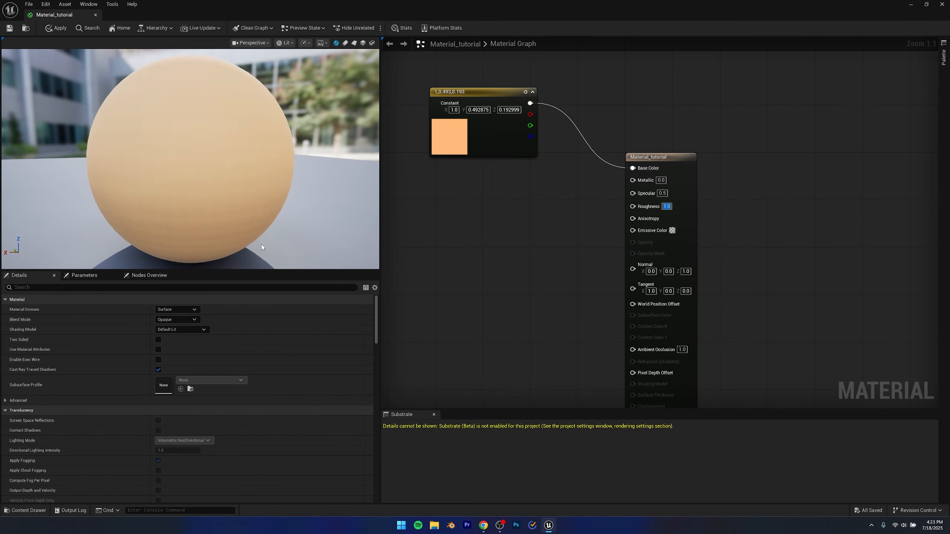
pyautogui.moveTo(261, 244)
pyautogui.mouseDown()
pyautogui.moveTo(228, 269)
pyautogui.moveTo(187, 243)
pyautogui.moveTo(258, 250)
pyautogui.mouseUp()
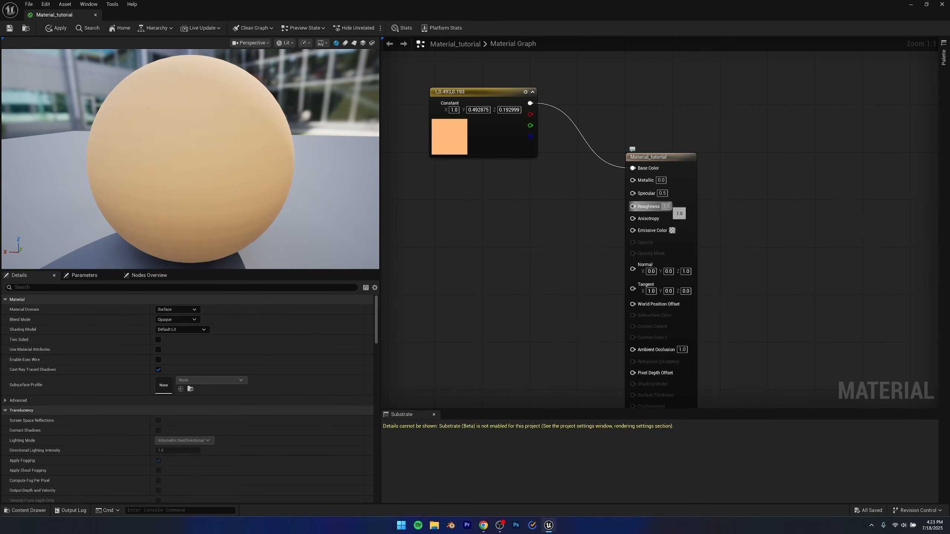
# Step: Set the material's Roughness value to 0.2
pyautogui.click(666, 206)
pyautogui.write('0.2')
pyautogui.press('Return')
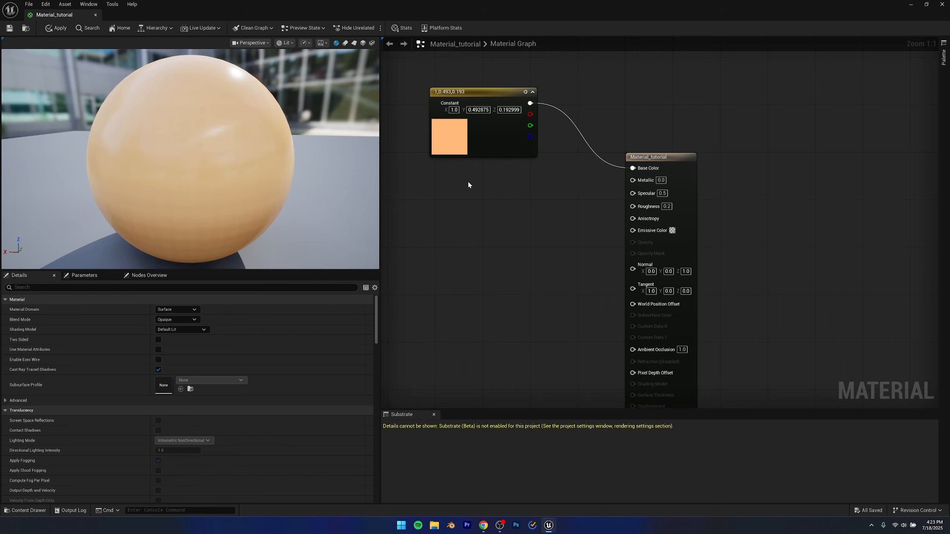
# Step: Change the constant node's color to a neutral near-black with saturation 0 and R, G and B at 0.012
pyautogui.doubleClick(471, 150)
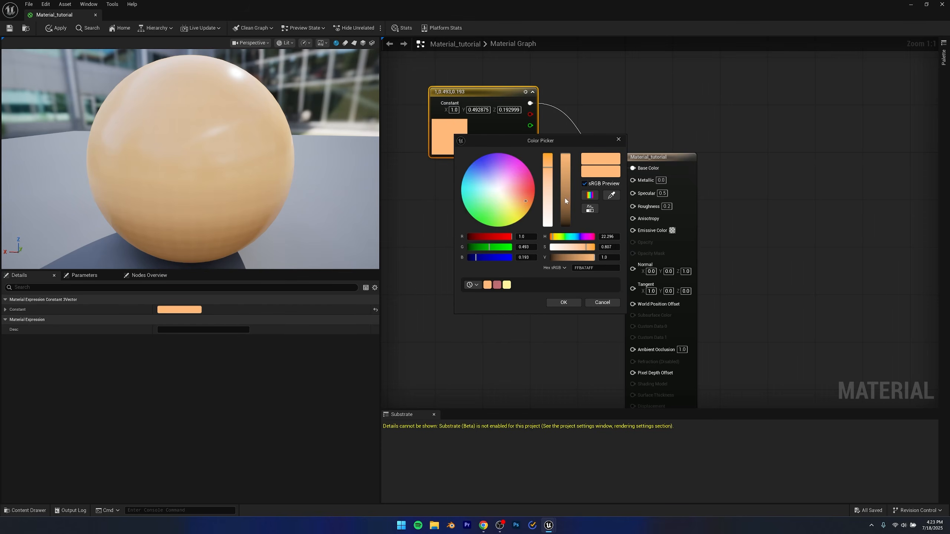
pyautogui.moveTo(565, 220); pyautogui.dragTo(564, 224)
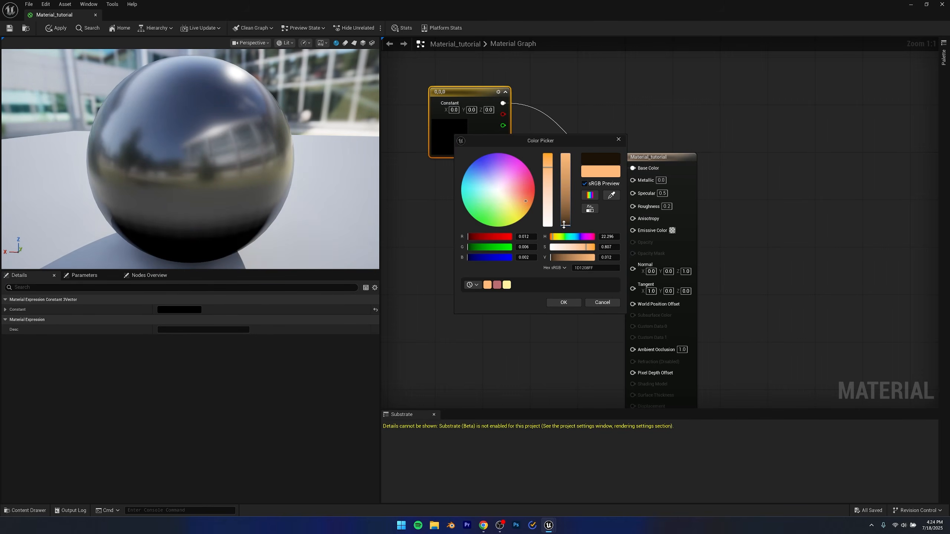
pyautogui.moveTo(547, 169); pyautogui.dragTo(511, 242)
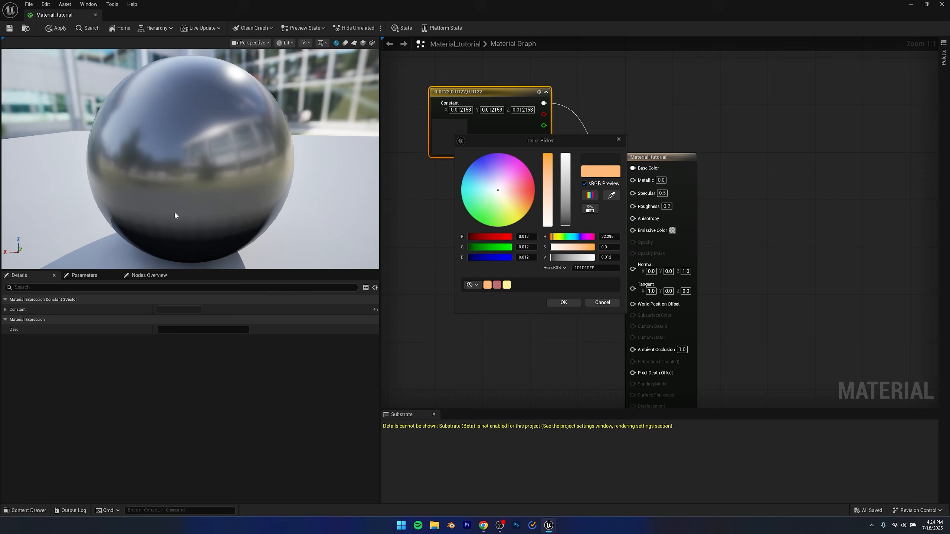
# Step: Change the constant node's color to a neutral near-white with R, G and B at 0.984
pyautogui.moveTo(568, 148); pyautogui.dragTo(569, 154)
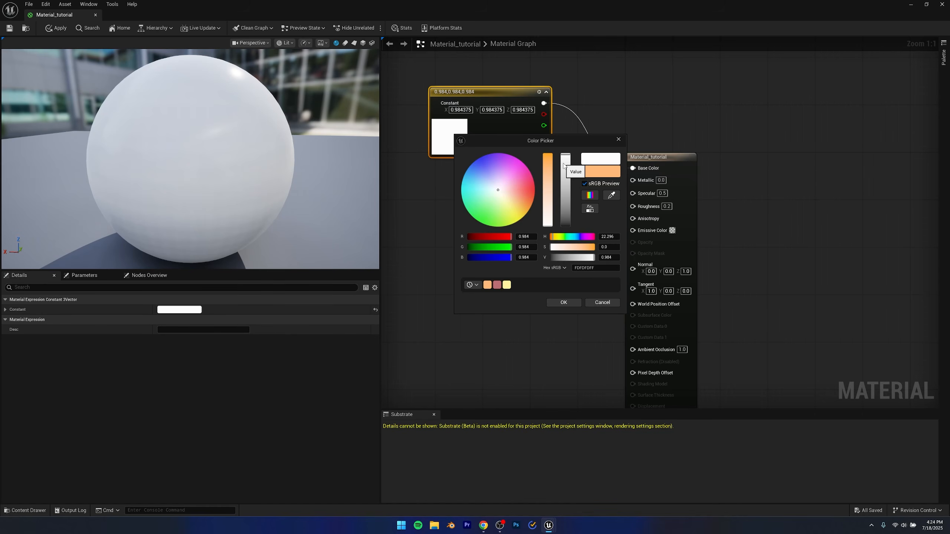
pyautogui.click(565, 303)
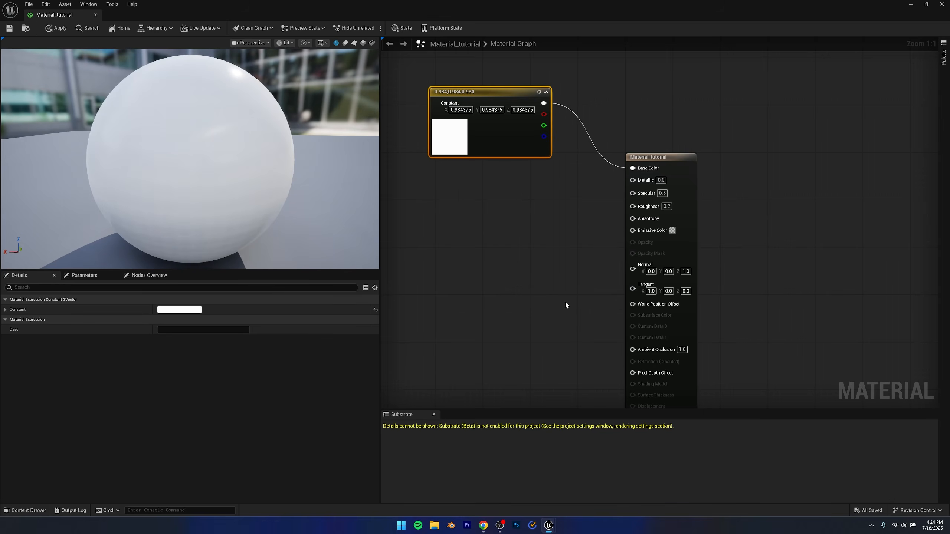
# Step: Try Roughness values of 0 and 0.01 on the near-white material
pyautogui.click(667, 206)
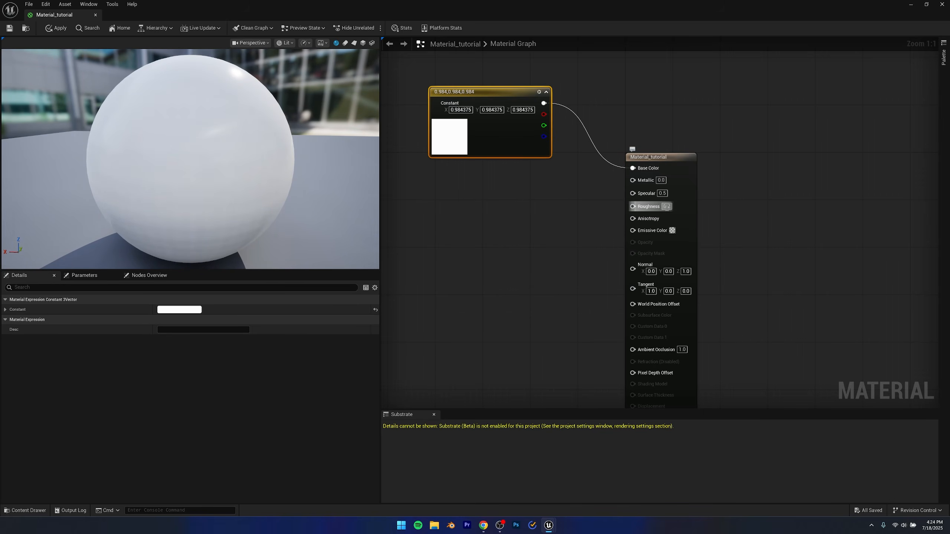
pyautogui.write('0')
pyautogui.press('Return')
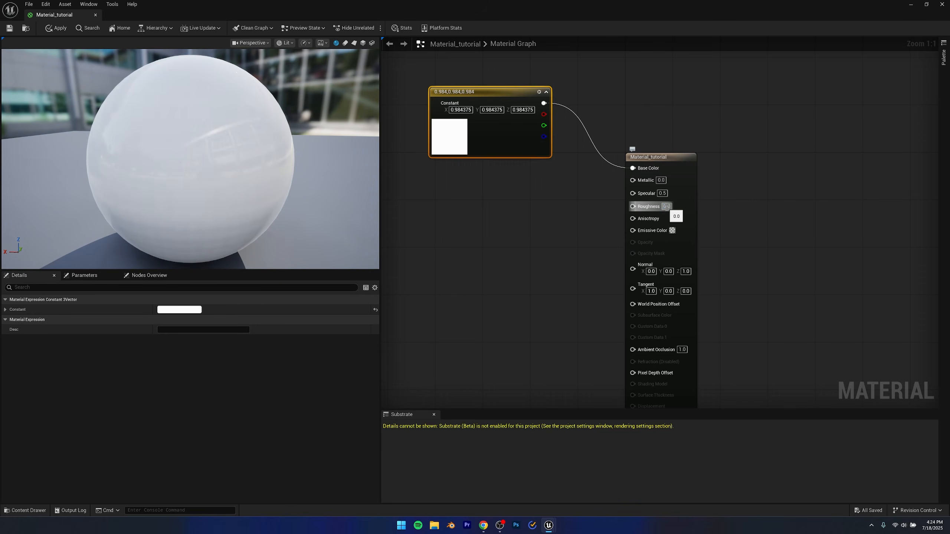
pyautogui.click(667, 208)
pyautogui.write('0.01')
pyautogui.press('Return')
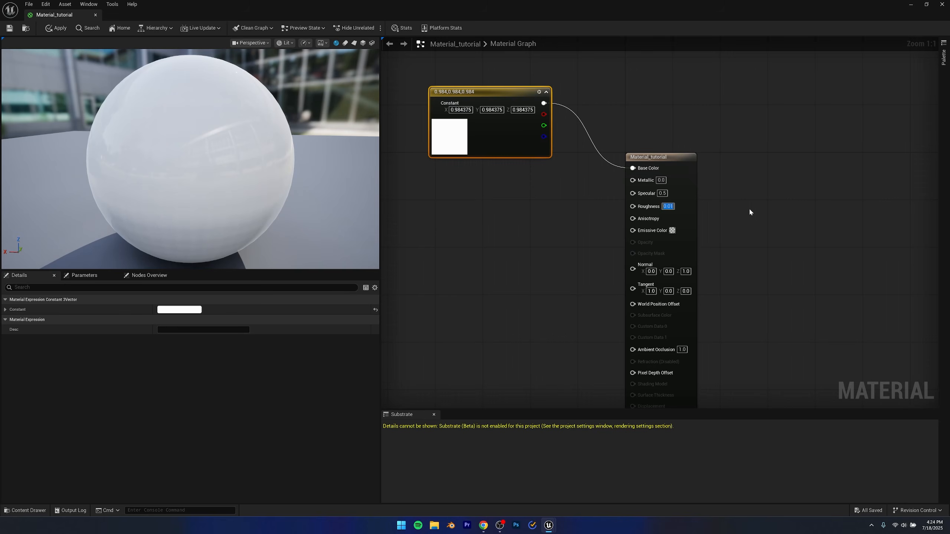
# Step: Try a Roughness of 0.2, check the preview sphere from another side, and settle on a Roughness of 0.1
pyautogui.write('0.2')
pyautogui.press('Return')
pyautogui.click(736, 218)
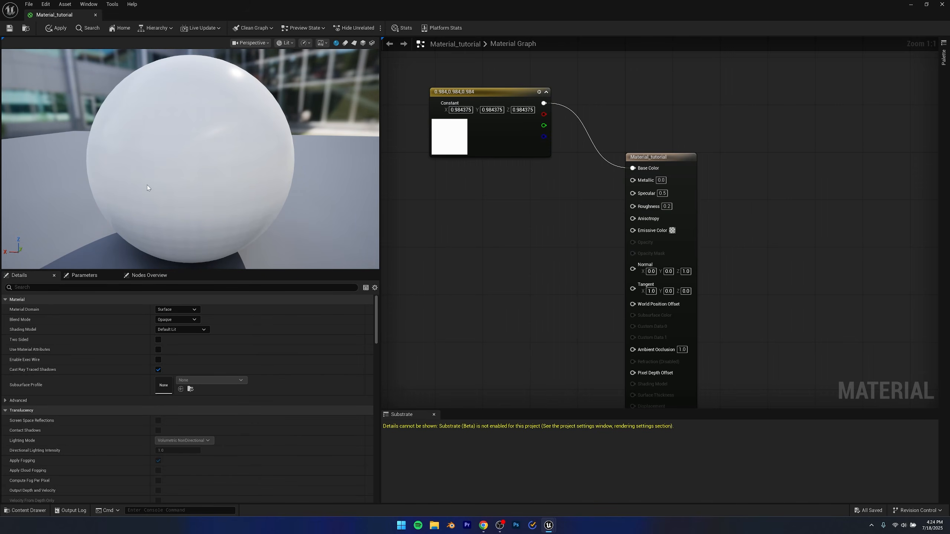
pyautogui.moveTo(225, 161); pyautogui.dragTo(178, 152)
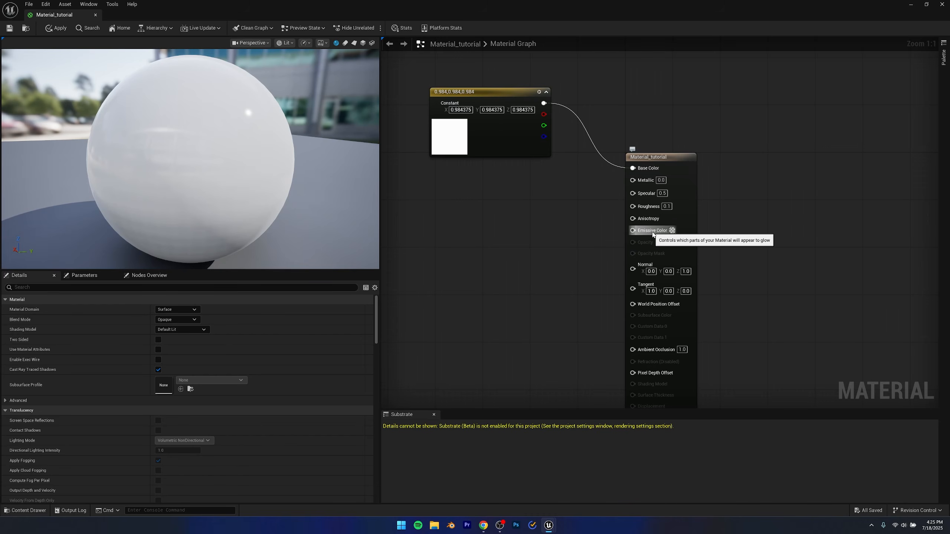
# Step: Set the material's Emissive Color to a fully saturated bright green and examine the glow on the preview sphere from near and far
pyautogui.click(672, 231)
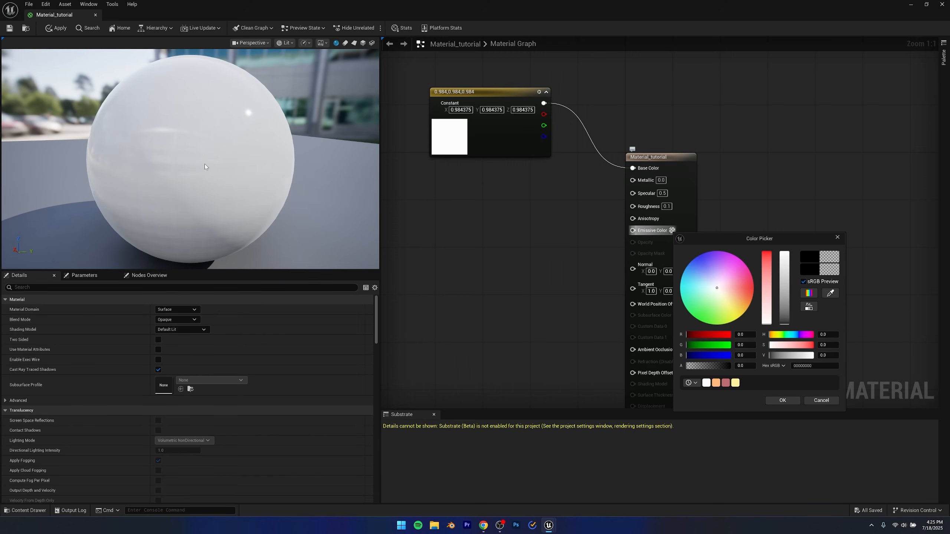
pyautogui.click(709, 311)
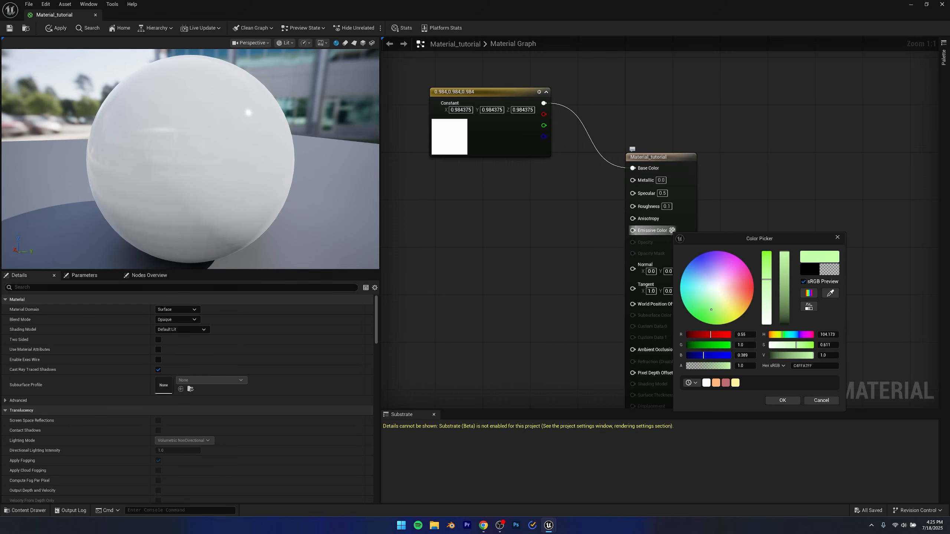
pyautogui.click(786, 272)
pyautogui.moveTo(788, 271); pyautogui.dragTo(785, 240)
pyautogui.click(788, 399)
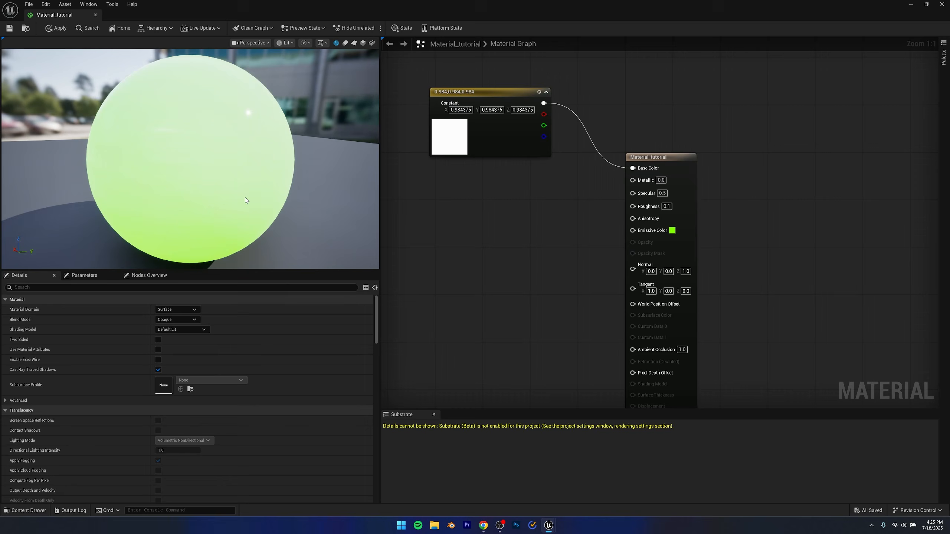
pyautogui.scroll(-3, 226, 157)
pyautogui.moveTo(226, 195); pyautogui.dragTo(204, 174)
pyautogui.scroll(5, 203, 173)
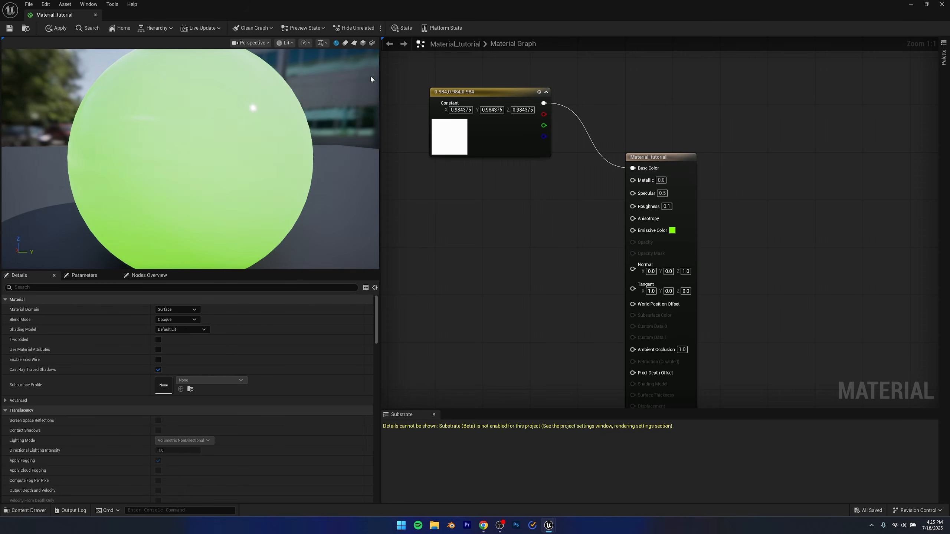
pyautogui.scroll(4, 187, 173)
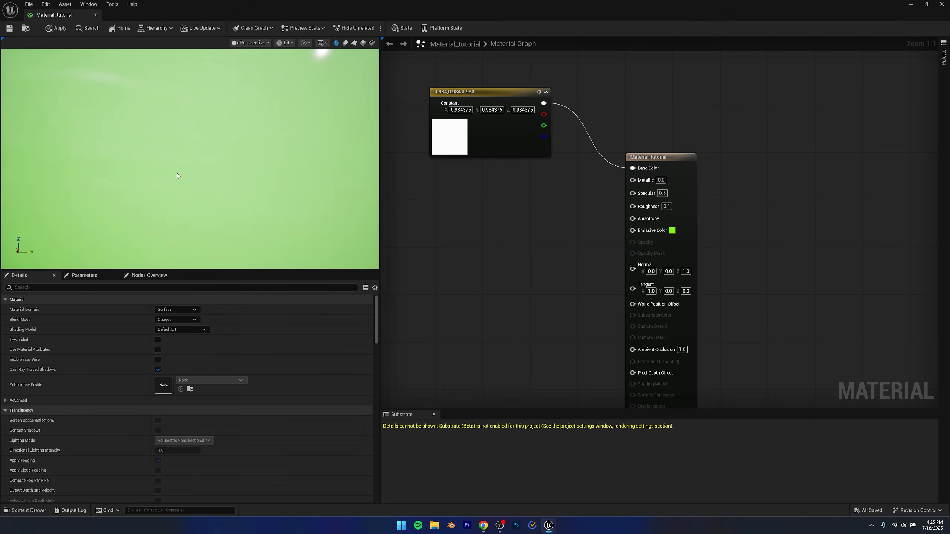
pyautogui.scroll(-4, 210, 173)
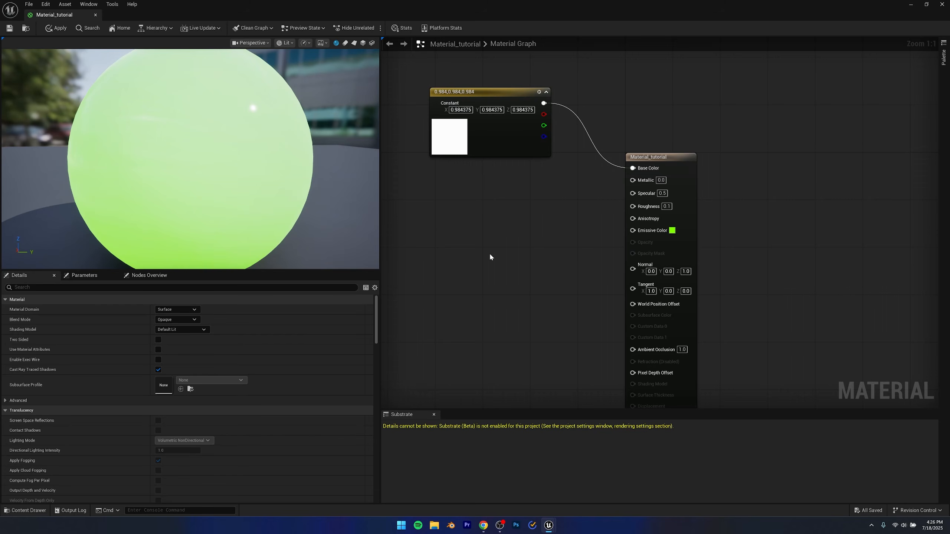
# Step: Add a second three-component constant node below the first and set its color to orange with R 1.0, G 0.084 and B 0
pyautogui.click(462, 249)
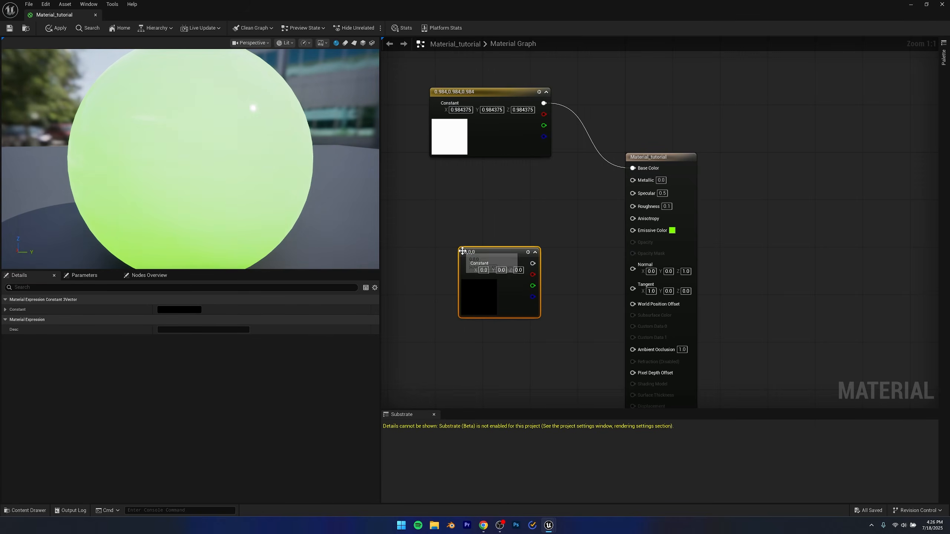
pyautogui.moveTo(480, 261); pyautogui.dragTo(453, 236)
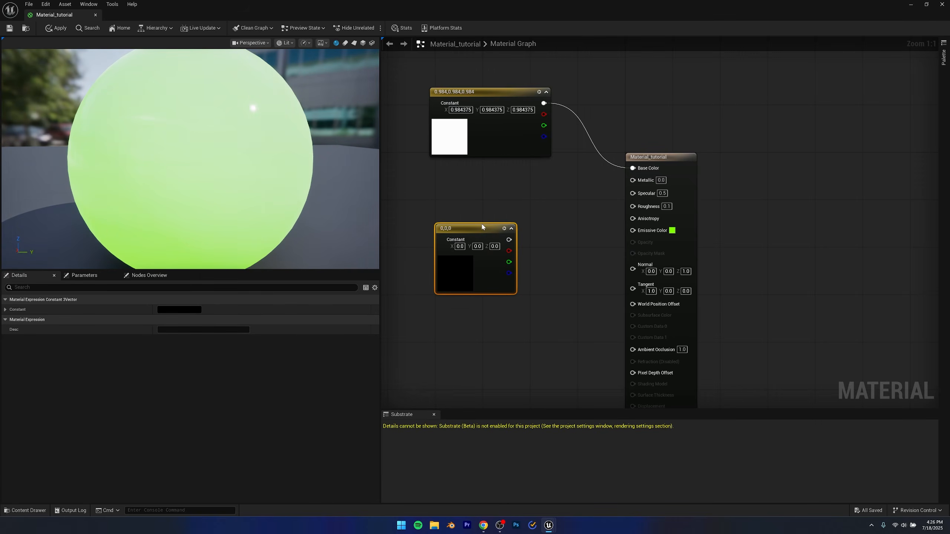
pyautogui.doubleClick(453, 272)
pyautogui.moveTo(488, 343); pyautogui.dragTo(516, 347)
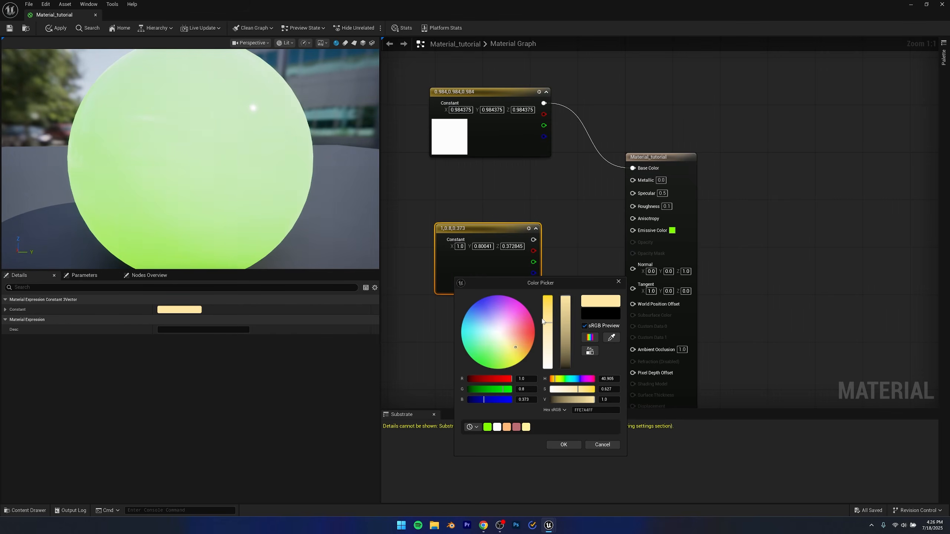
pyautogui.click(529, 335)
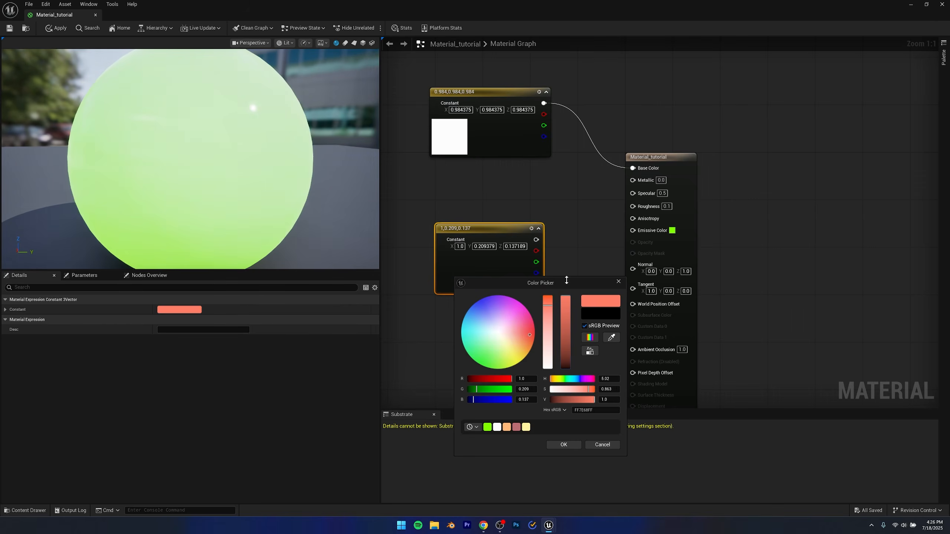
pyautogui.moveTo(548, 313)
pyautogui.mouseDown()
pyautogui.moveTo(547, 284)
pyautogui.moveTo(546, 311)
pyautogui.mouseUp()
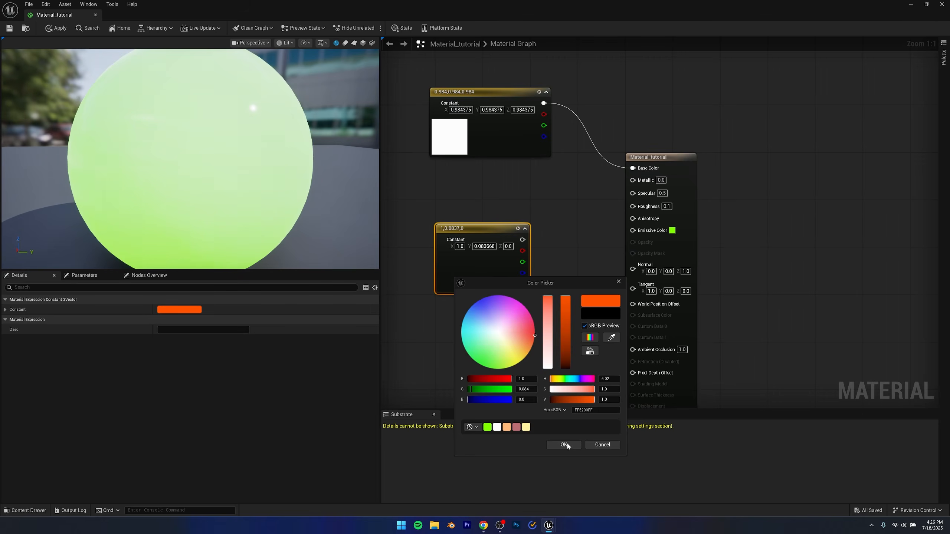
pyautogui.click(566, 445)
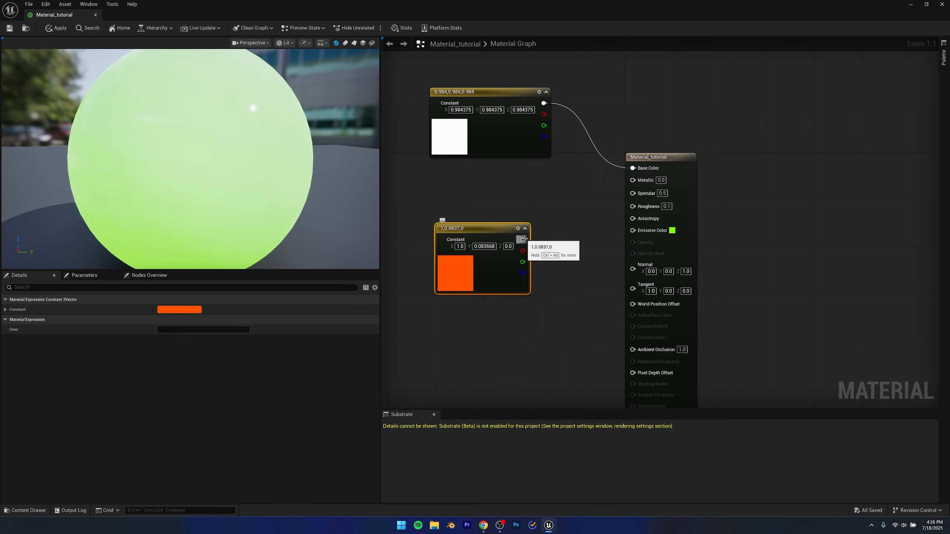
# Step: Connect the orange constant to Emissive Color and move its node farther from the material node to make room
pyautogui.moveTo(523, 239); pyautogui.dragTo(640, 227)
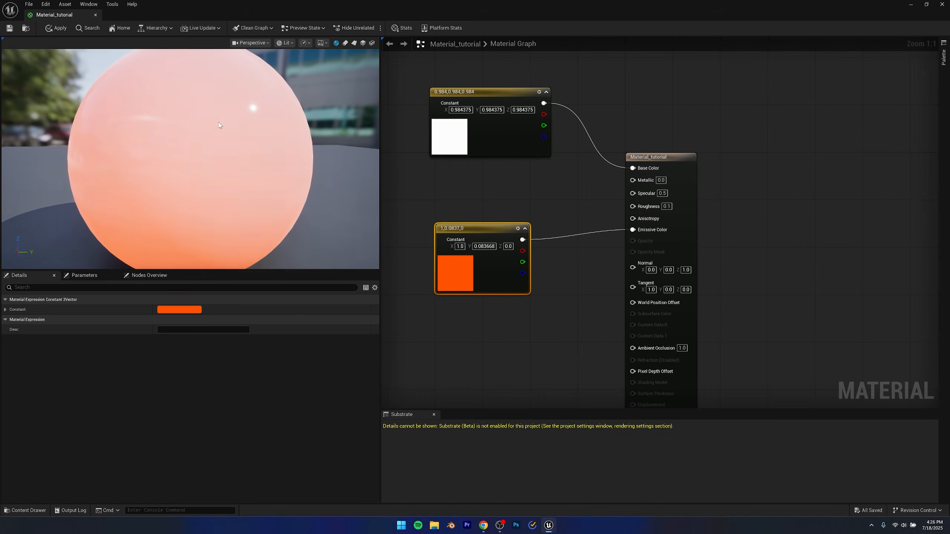
pyautogui.moveTo(470, 228); pyautogui.dragTo(432, 217)
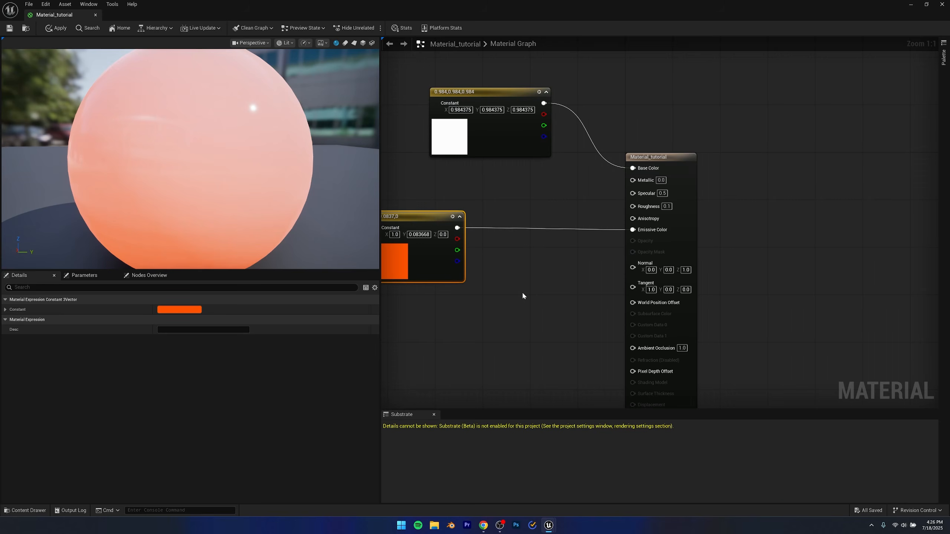
# Step: Add a scalar constant node between the orange constant and the material node and set its value to 2
pyautogui.click(522, 269)
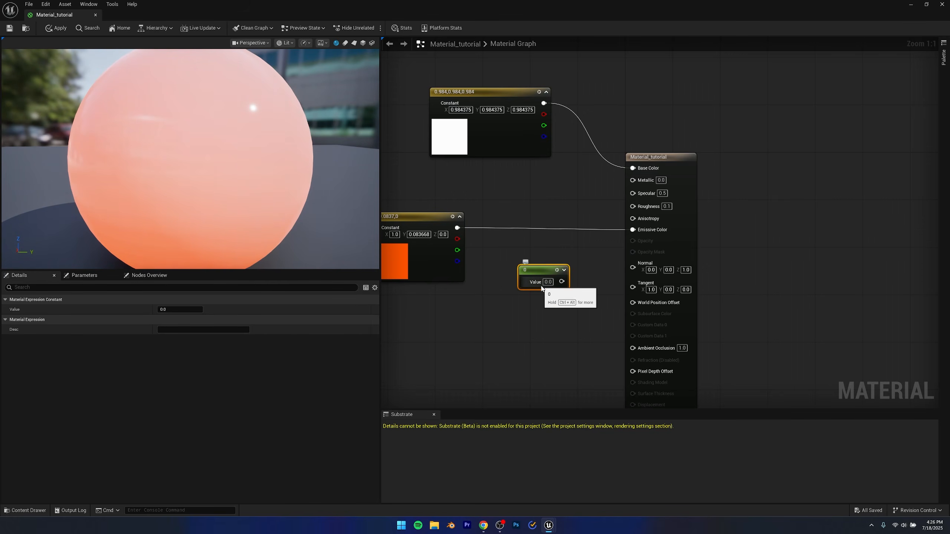
pyautogui.moveTo(541, 288); pyautogui.dragTo(506, 295)
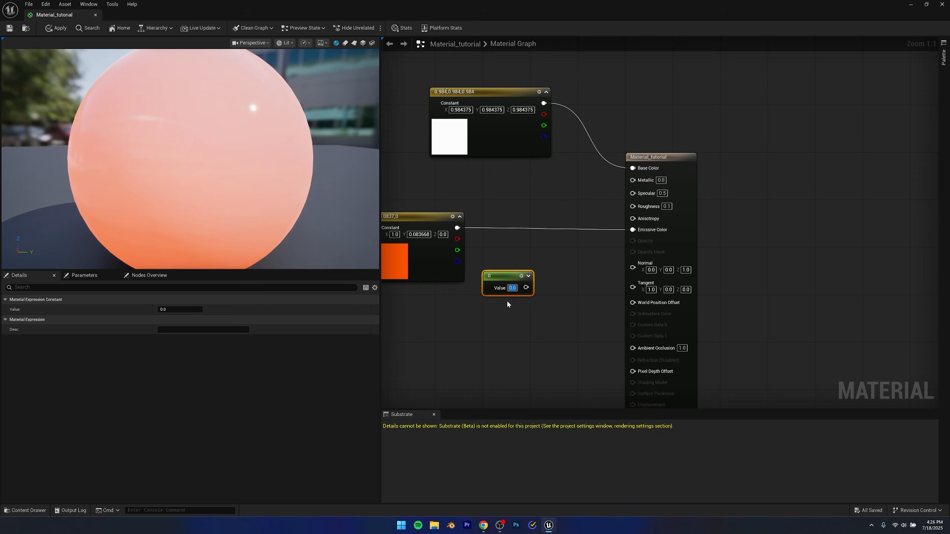
pyautogui.press('Return')
pyautogui.click(428, 219)
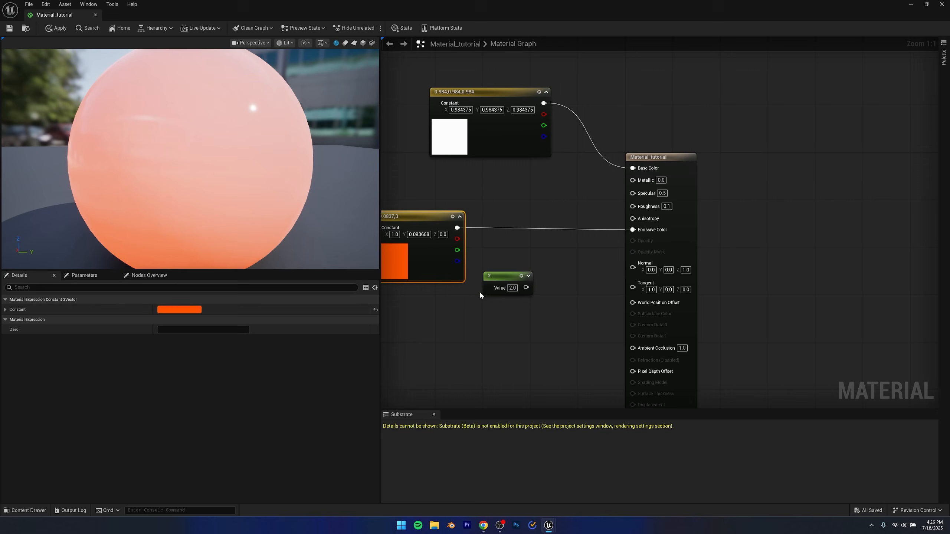
pyautogui.click(492, 280)
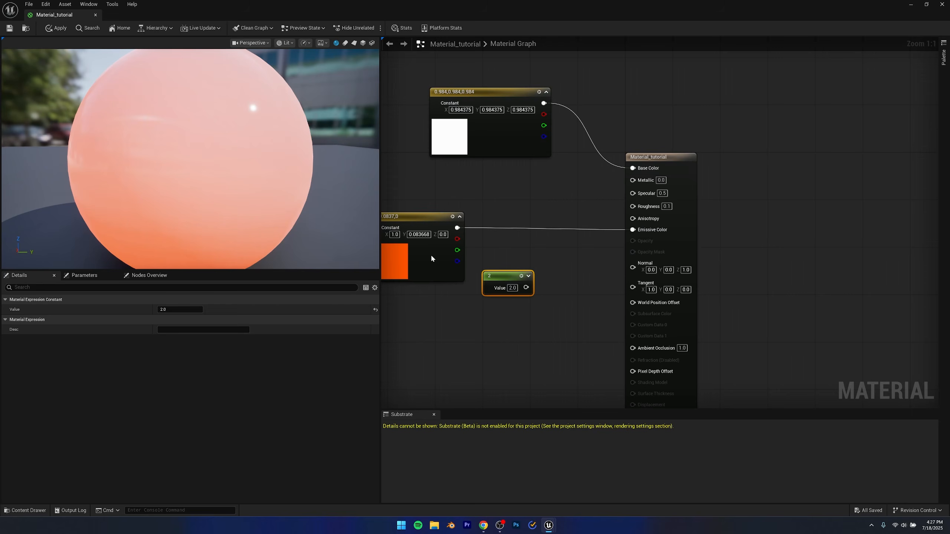
pyautogui.click(412, 253)
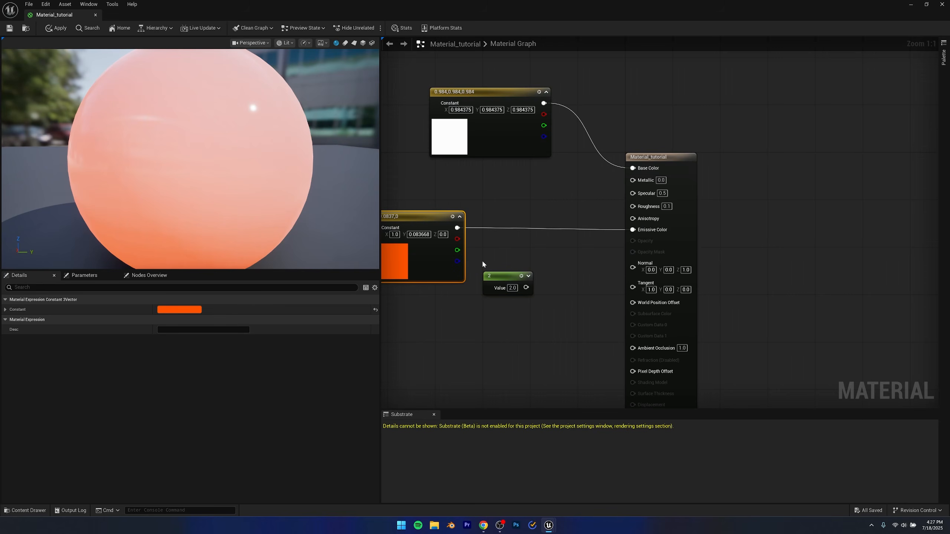
pyautogui.moveTo(483, 261); pyautogui.dragTo(555, 308)
pyautogui.click(545, 306)
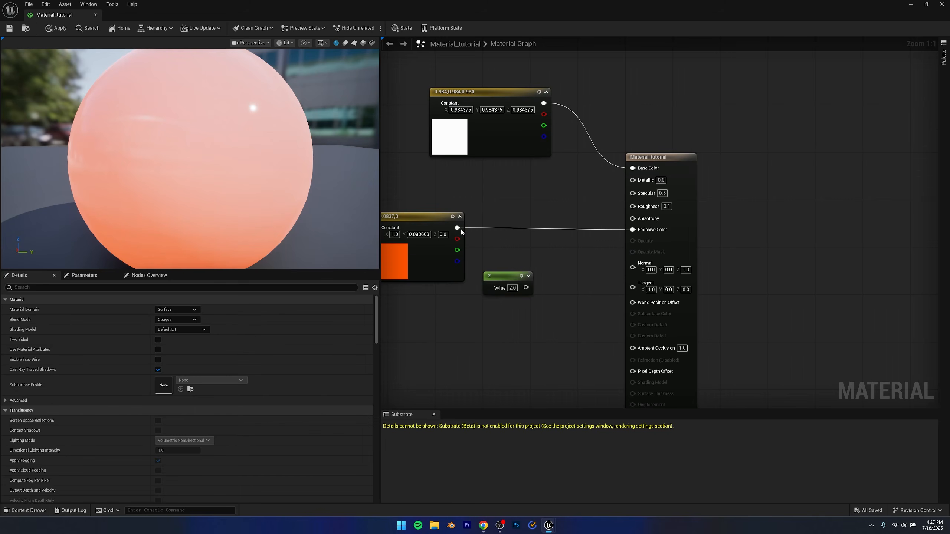
# Step: Add a Multiply node that takes the orange constant's output as its A input
pyautogui.moveTo(457, 227); pyautogui.dragTo(546, 242)
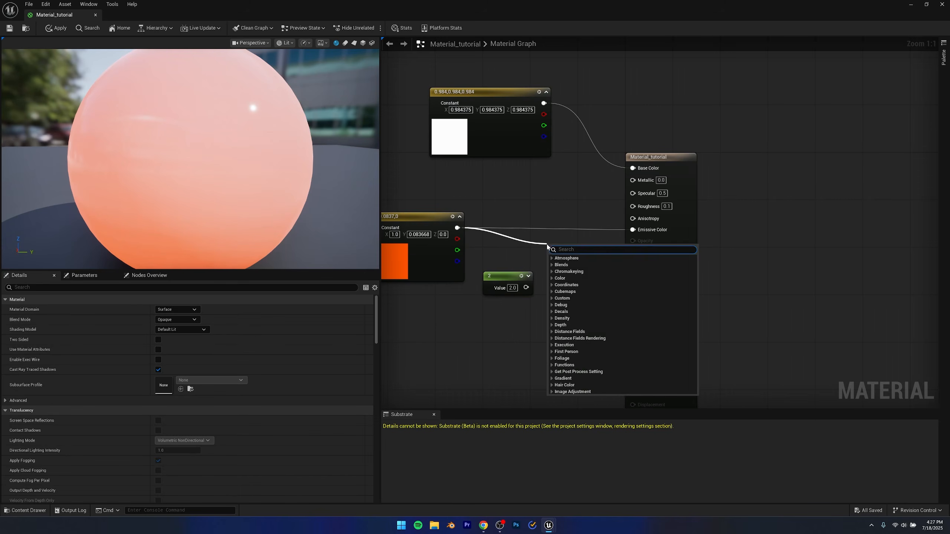
pyautogui.write('multi')
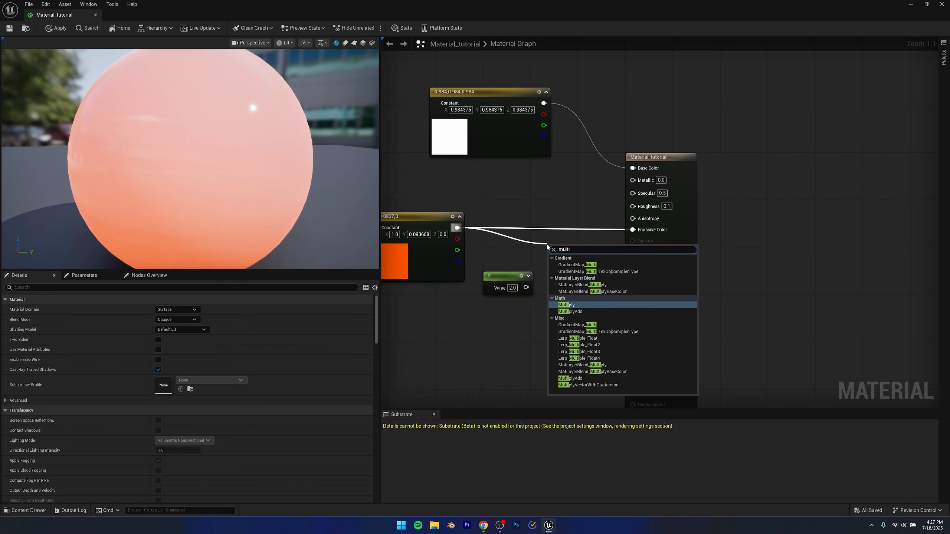
pyautogui.click(566, 305)
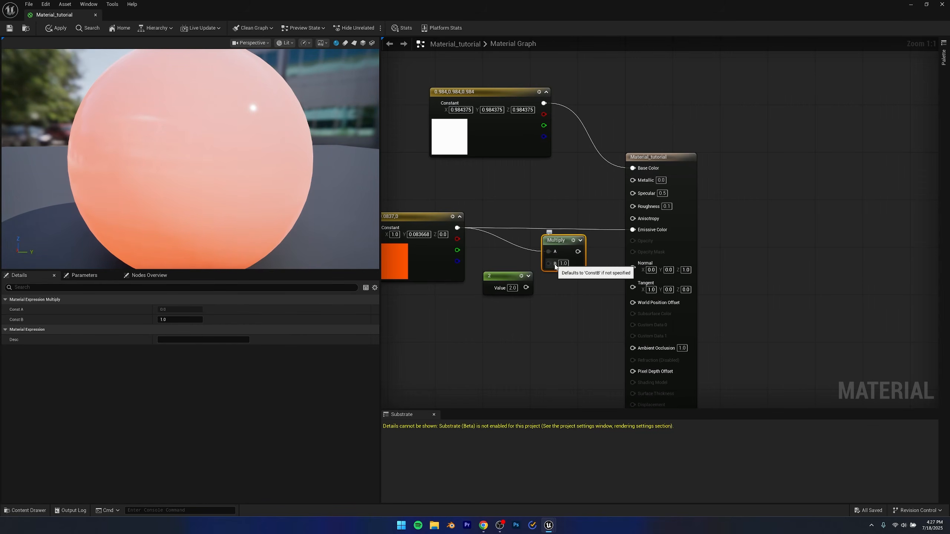
# Step: Connect the scalar constant to the Multiply node's B input and the Multiply output to Emissive Color
pyautogui.click(561, 264)
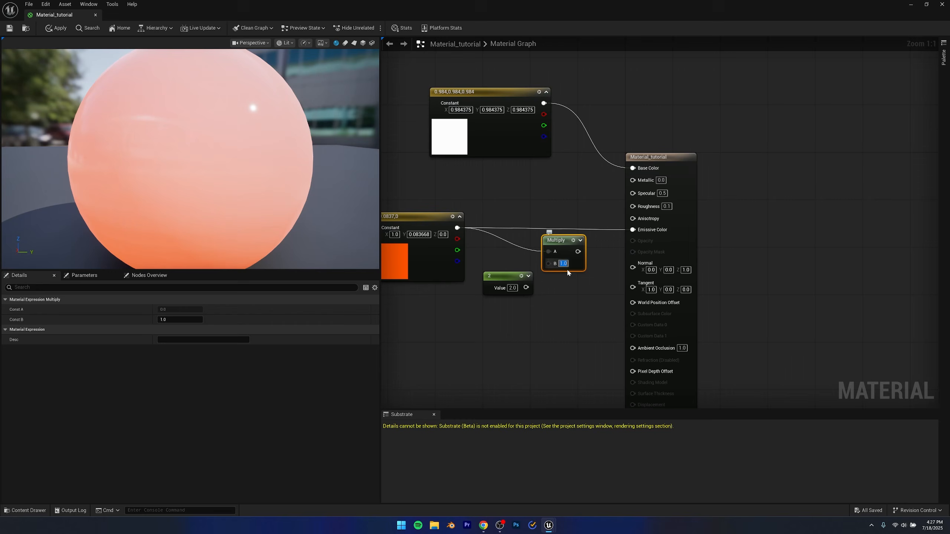
pyautogui.moveTo(526, 287); pyautogui.dragTo(496, 281)
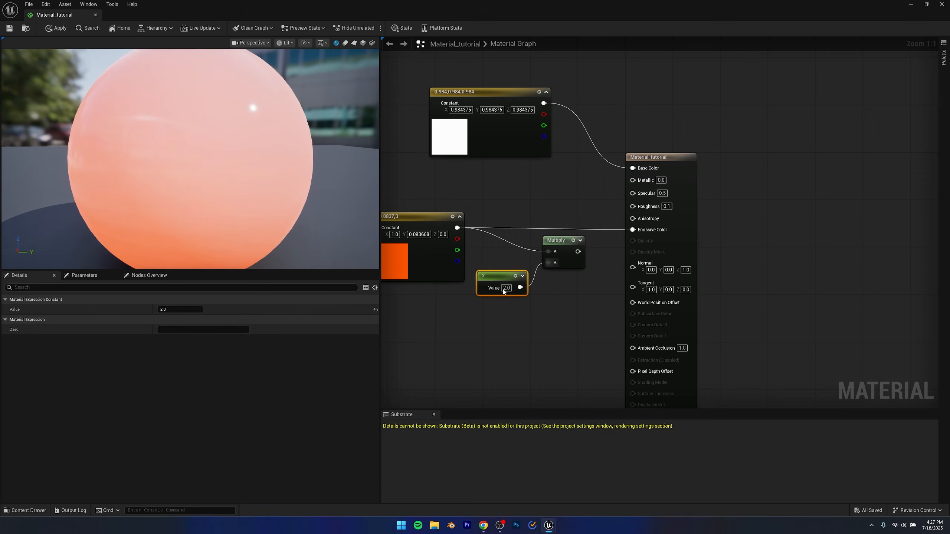
pyautogui.moveTo(577, 252); pyautogui.dragTo(633, 230)
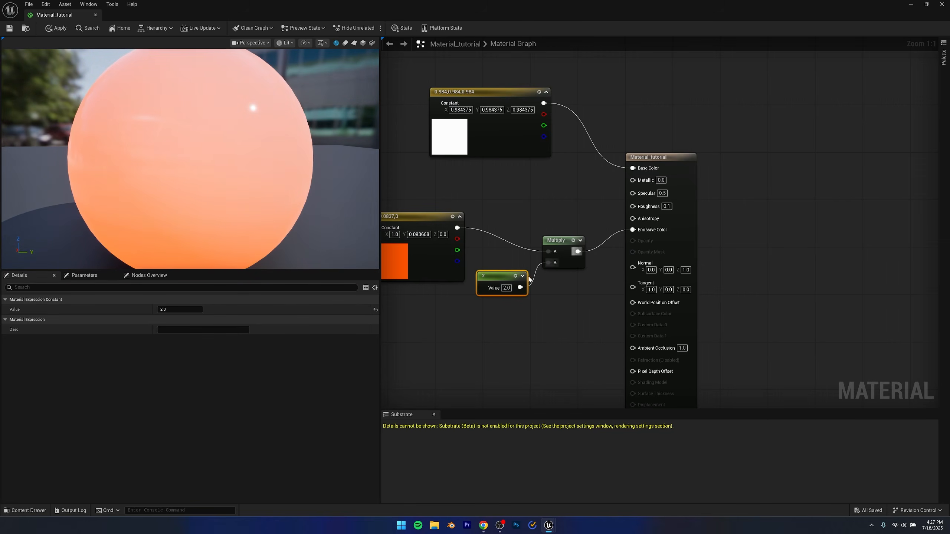
# Step: Set the scalar constant feeding the Multiply node to 20 and check the glow on the preview sphere
pyautogui.click(507, 288)
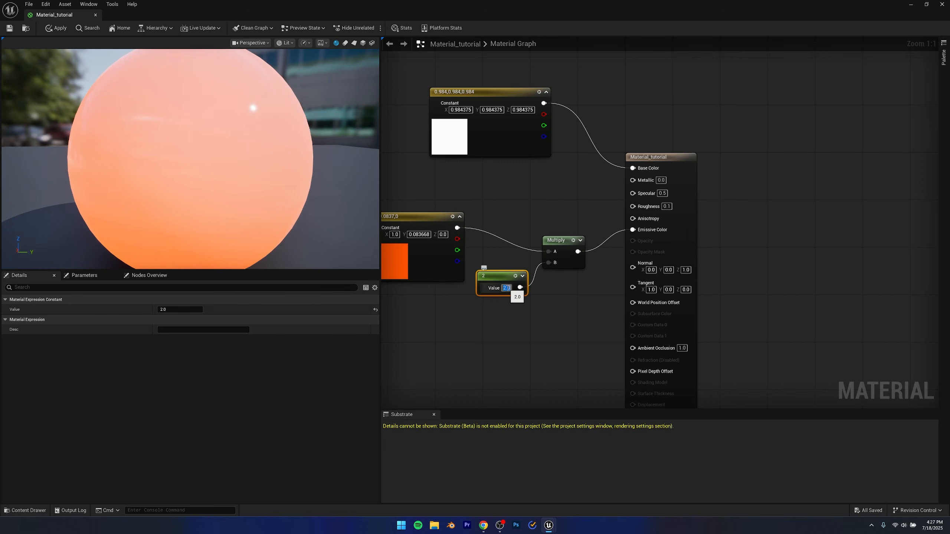
pyautogui.write('1')
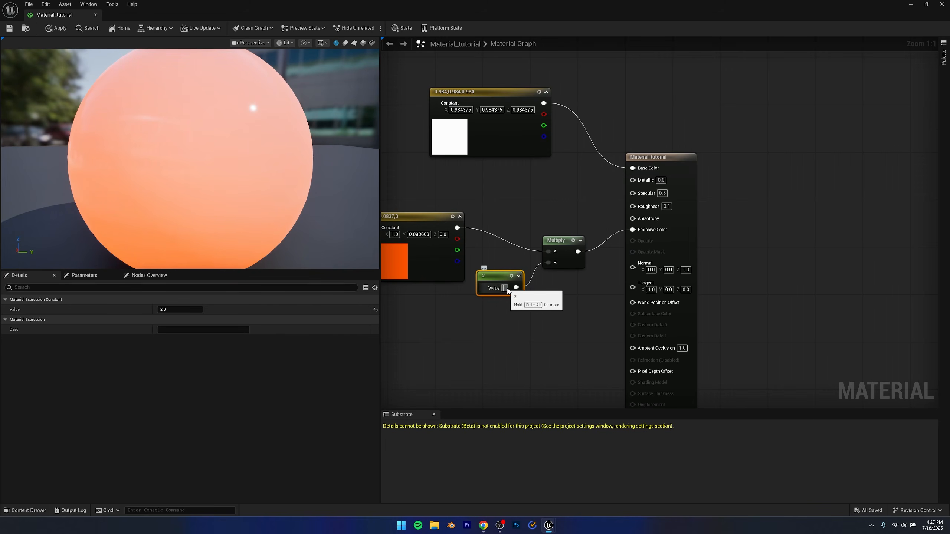
pyautogui.write('0')
pyautogui.press('Return')
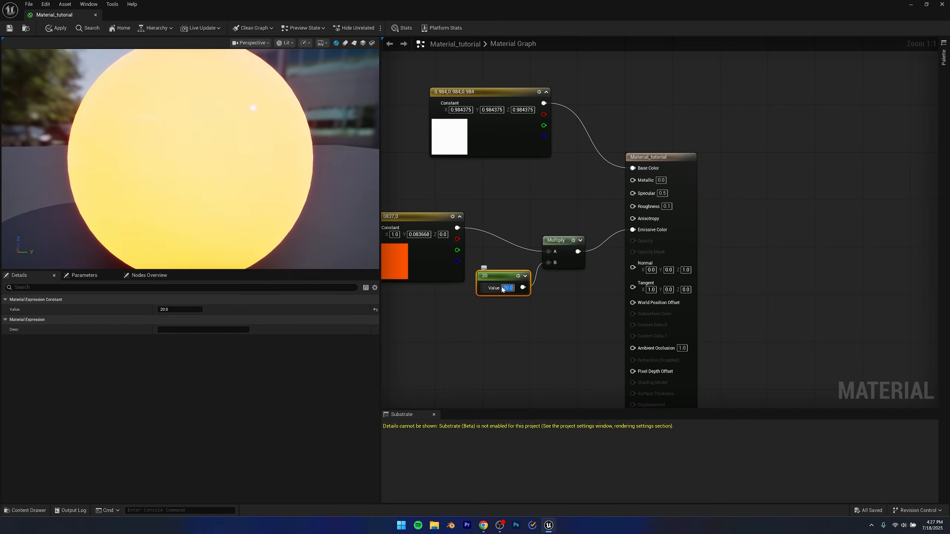
pyautogui.scroll(-5, 111, 189)
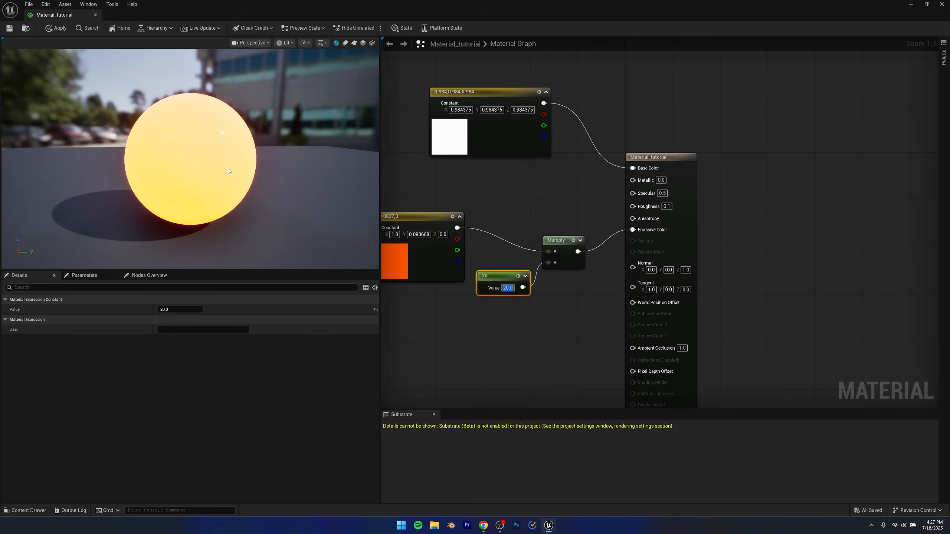
pyautogui.scroll(2, 229, 171)
pyautogui.scroll(3, 227, 167)
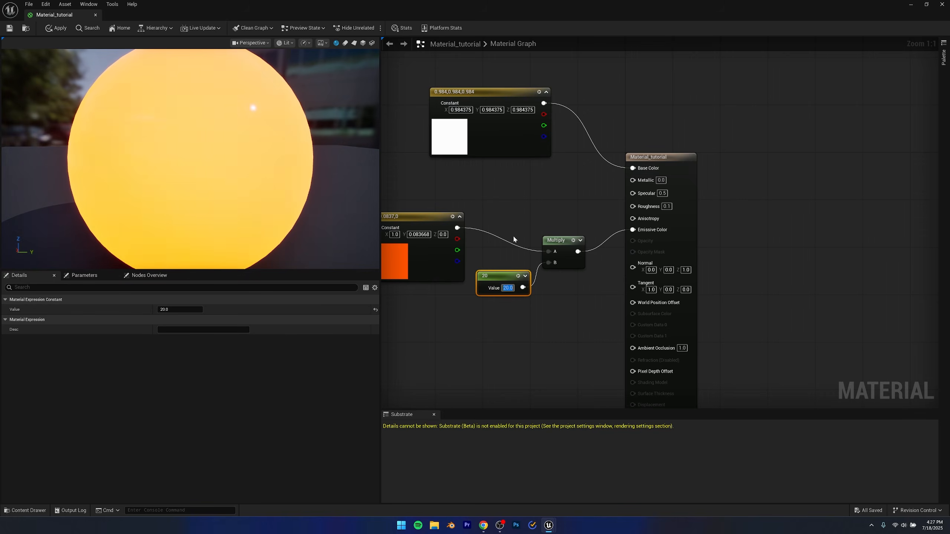
# Step: Move the Multiply node and the scalar constant node up to line up with the Emissive Color input
pyautogui.moveTo(566, 243)
pyautogui.mouseDown()
pyautogui.moveTo(562, 216)
pyautogui.moveTo(567, 225)
pyautogui.mouseUp()
pyautogui.moveTo(510, 275); pyautogui.dragTo(509, 264)
pyautogui.click(499, 318)
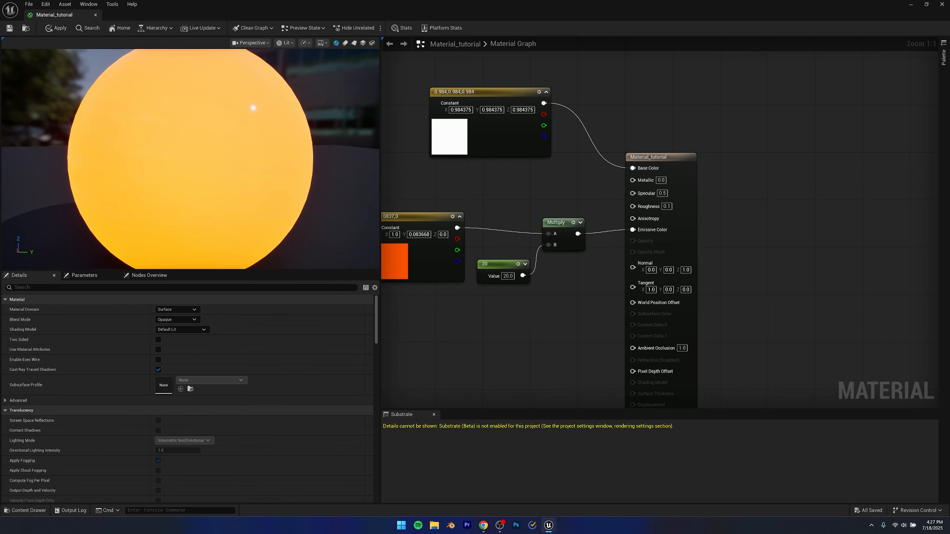
pyautogui.moveTo(464, 317); pyautogui.dragTo(506, 325, button='right')
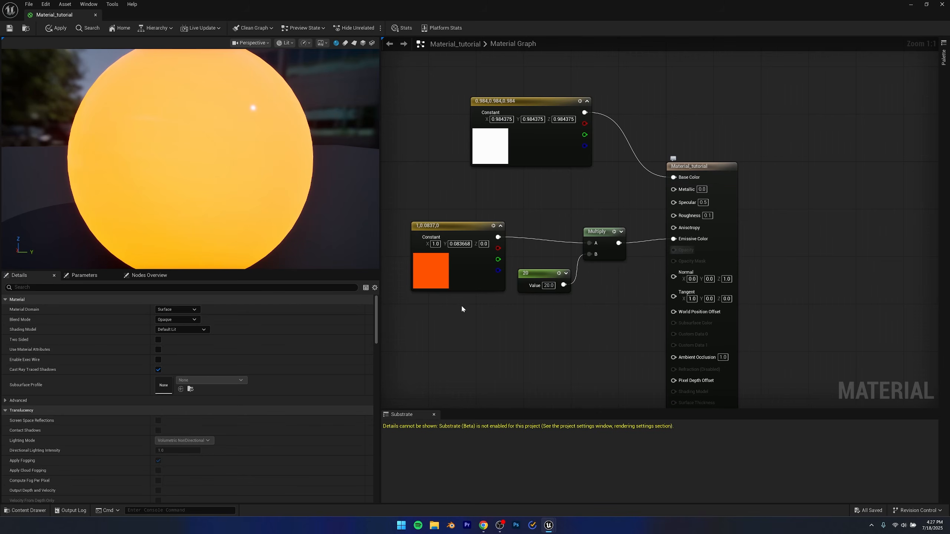
pyautogui.moveTo(462, 309); pyautogui.dragTo(390, 222)
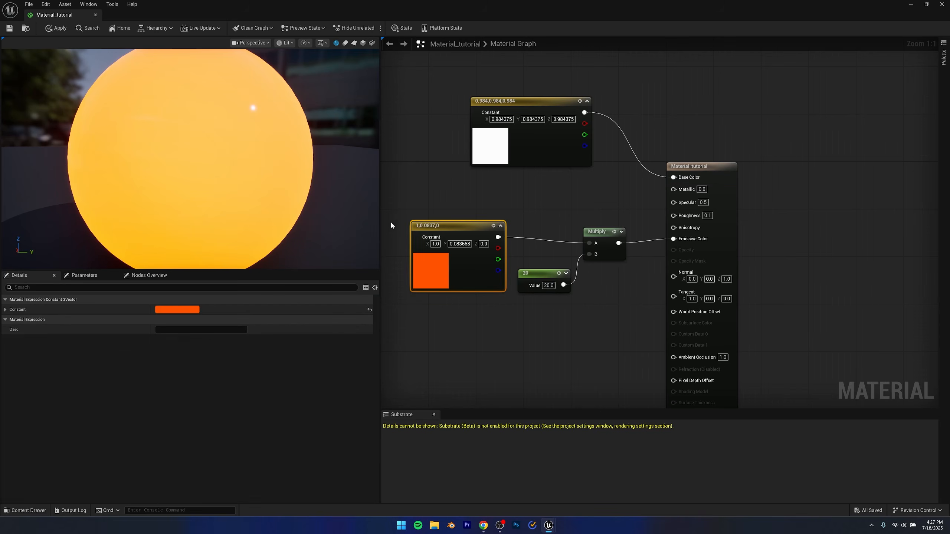
pyautogui.click(545, 271)
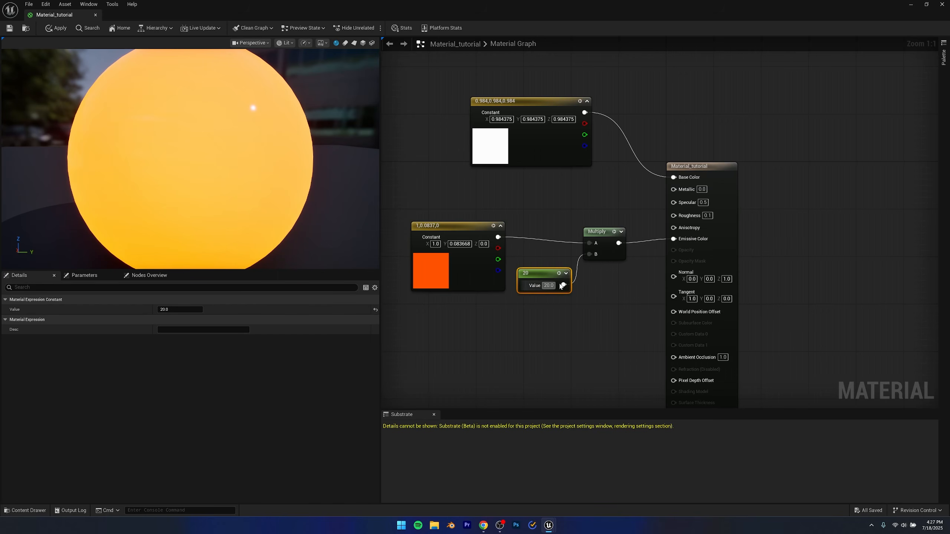
pyautogui.click(617, 282)
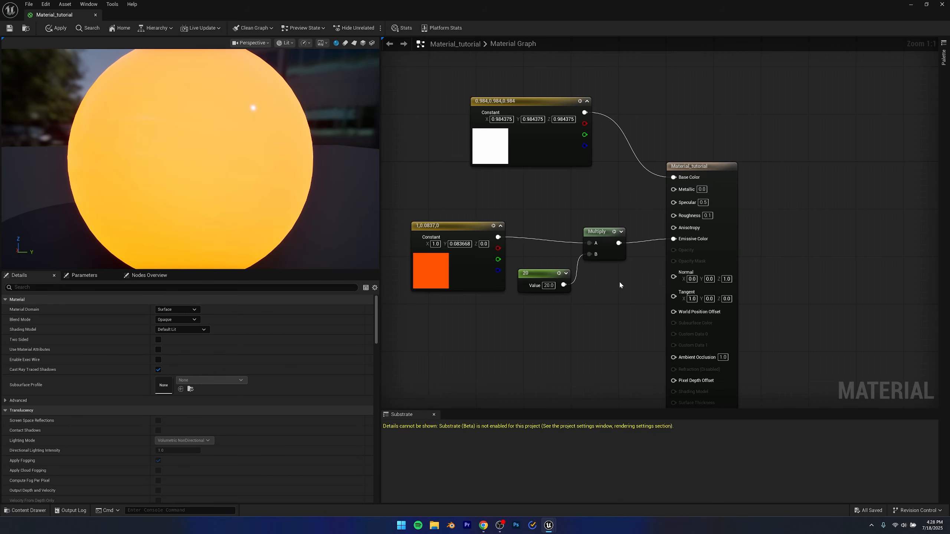
# Step: Disconnect the Multiply output from Emissive Color and set the Emissive Color input to black with a value of 0
pyautogui.moveTo(619, 280); pyautogui.dragTo(601, 280, button='right')
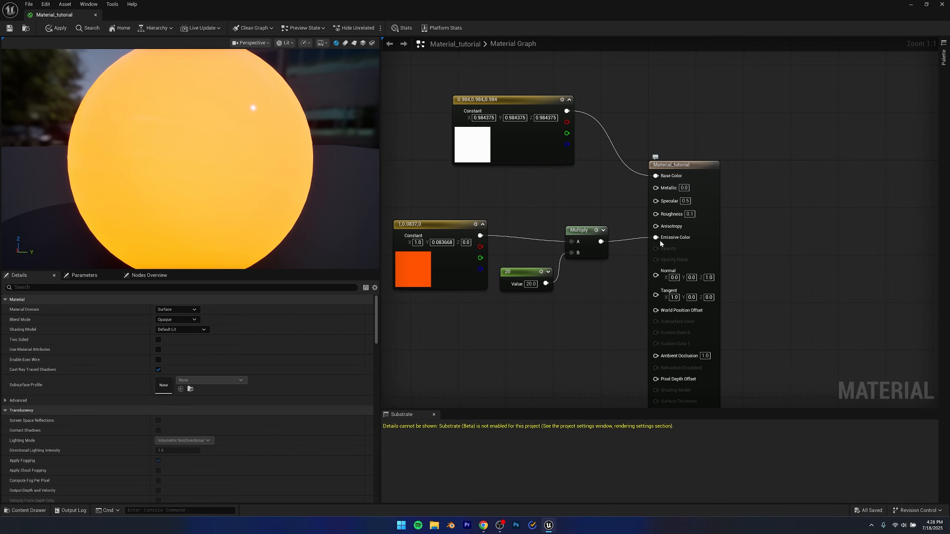
pyautogui.keyDown('ctrl'); pyautogui.moveTo(656, 238); pyautogui.dragTo(632, 249); pyautogui.keyUp('ctrl')
pyautogui.click(586, 199)
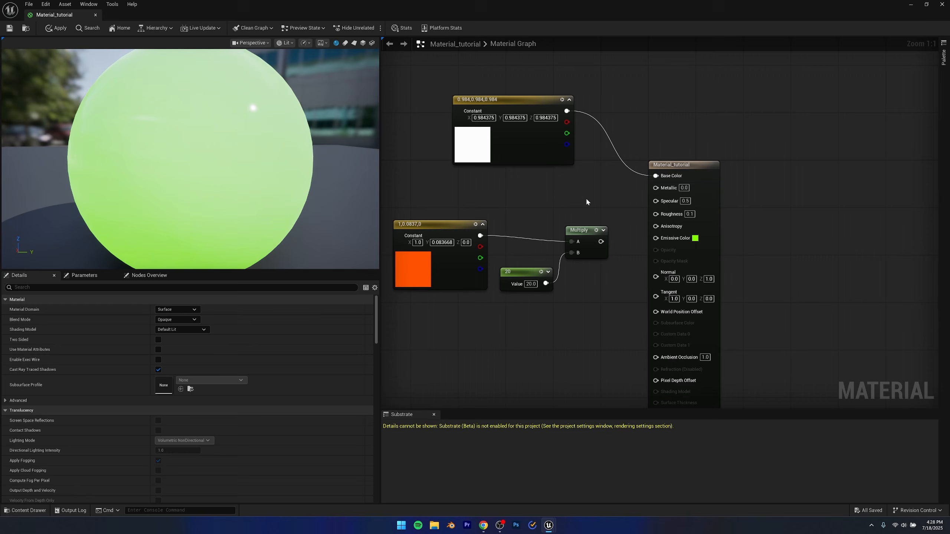
pyautogui.click(695, 239)
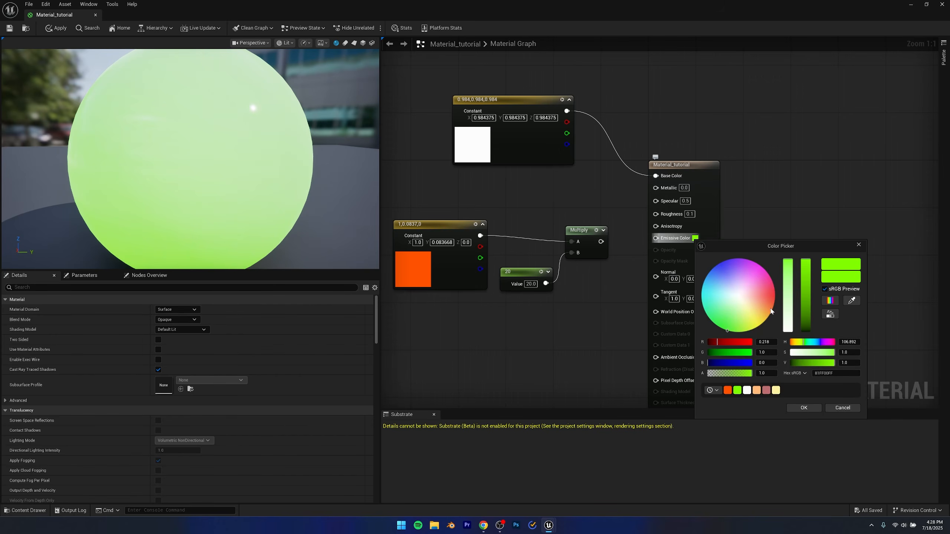
pyautogui.moveTo(803, 292); pyautogui.dragTo(805, 337)
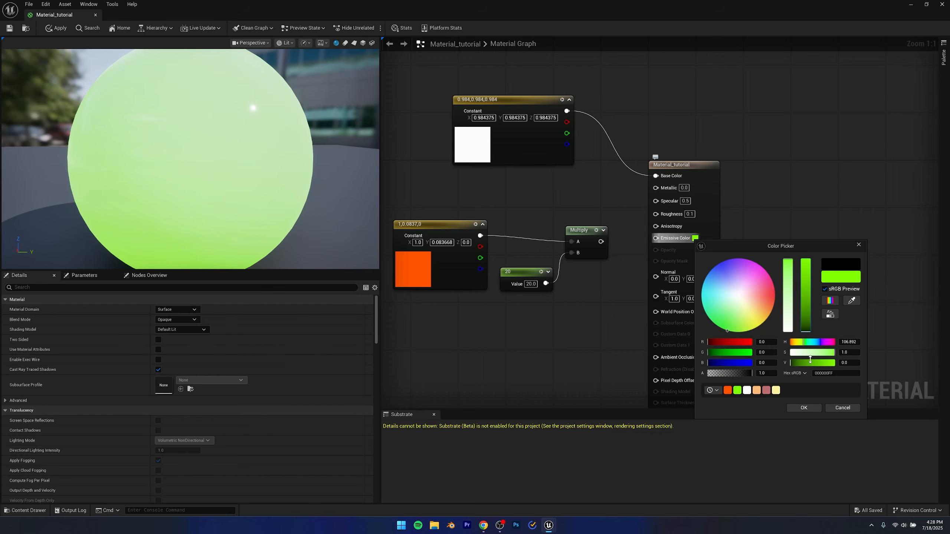
pyautogui.click(804, 408)
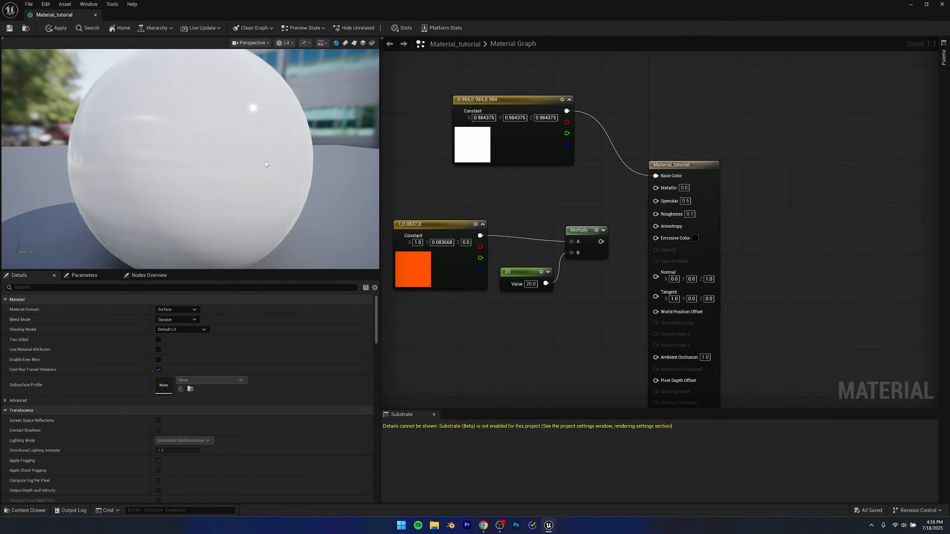
pyautogui.scroll(-3, 267, 165)
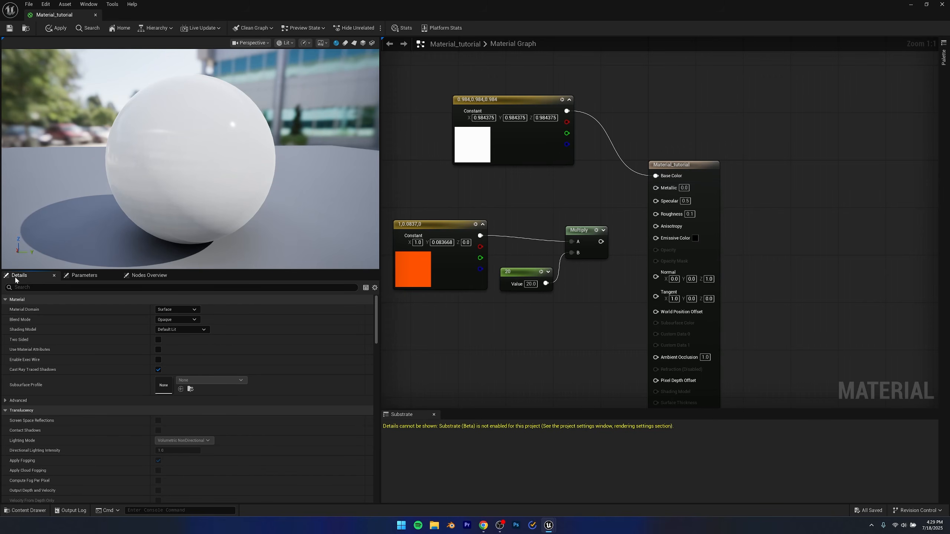
# Step: Change the material's Blend Mode to Translucent and set Opacity to 0.4, checking the transparency on the preview sphere
pyautogui.click(195, 320)
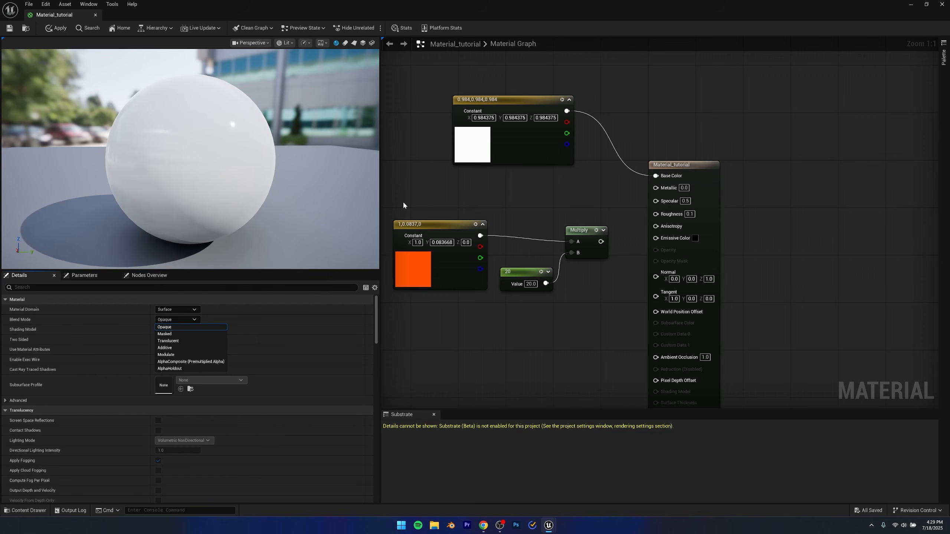
pyautogui.click(163, 341)
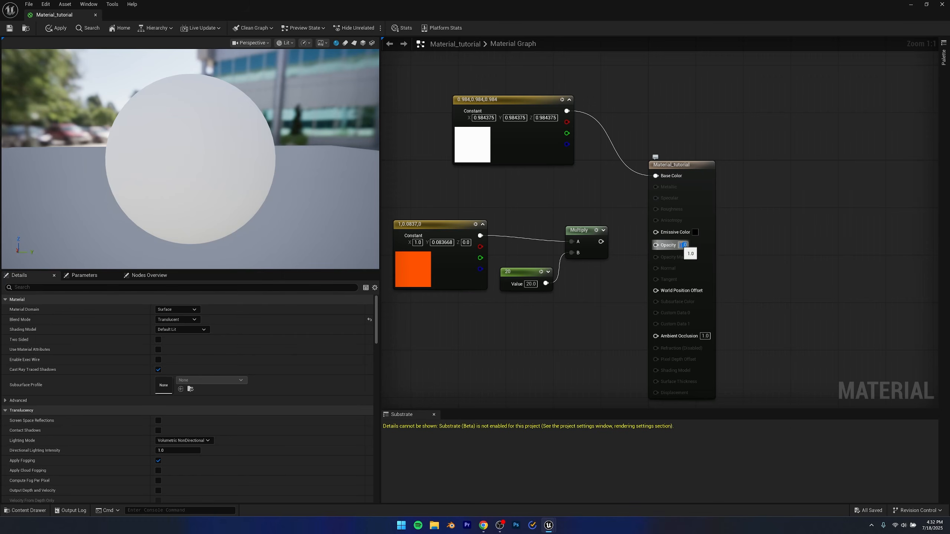
pyautogui.write('0.4')
pyautogui.press('Return')
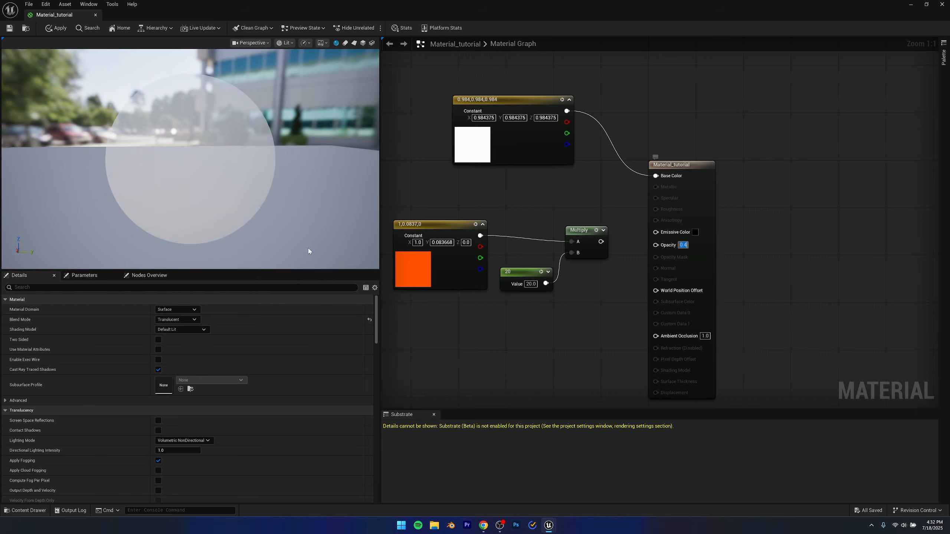
pyautogui.moveTo(308, 251); pyautogui.dragTo(376, 123)
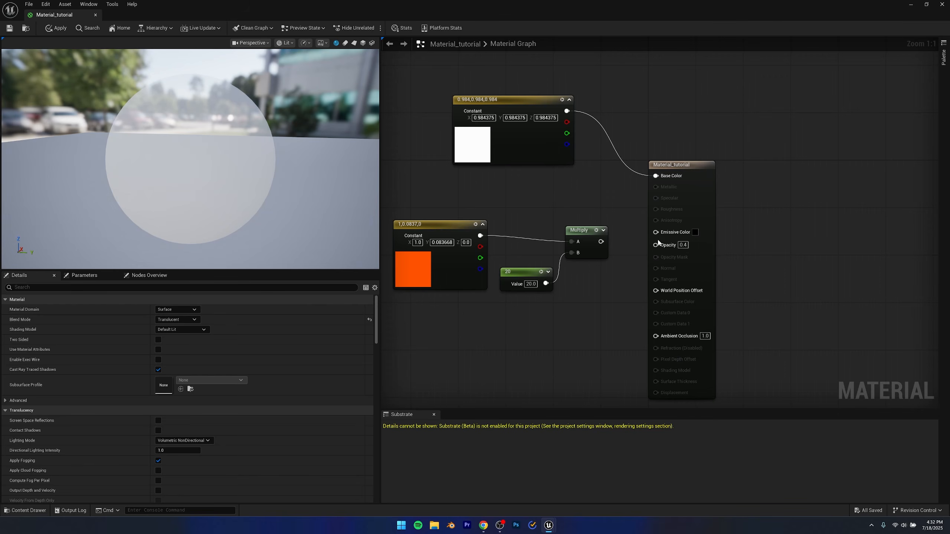
# Step: Set the material's Blend Mode back to Opaque
pyautogui.click(187, 319)
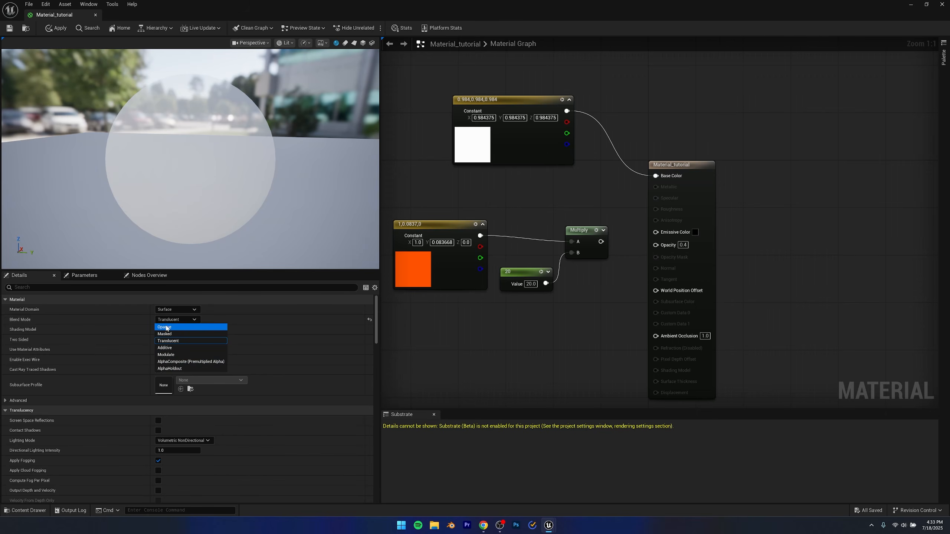
pyautogui.click(165, 328)
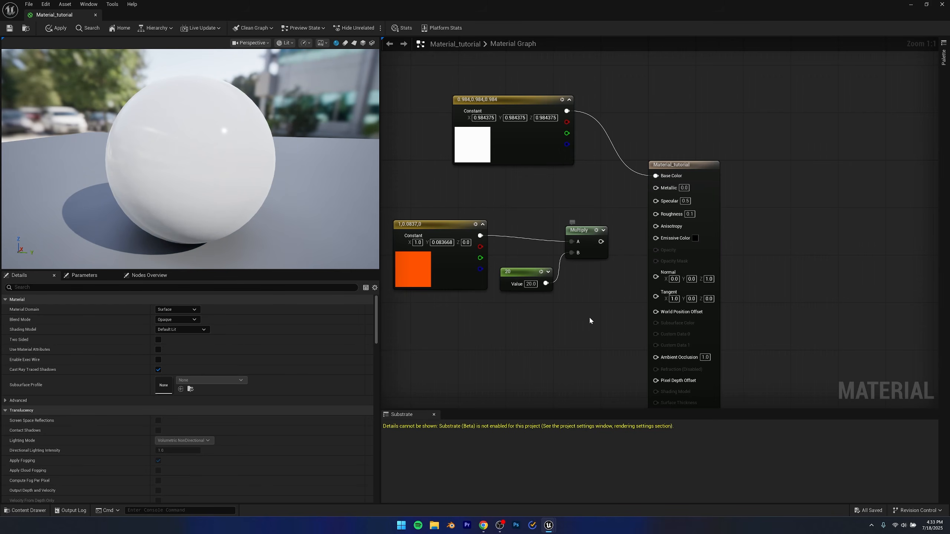
# Step: Examine the surface of the preview sphere and the Normal and Ambient Occlusion inputs of the material node
pyautogui.moveTo(620, 306); pyautogui.dragTo(599, 299, button='right')
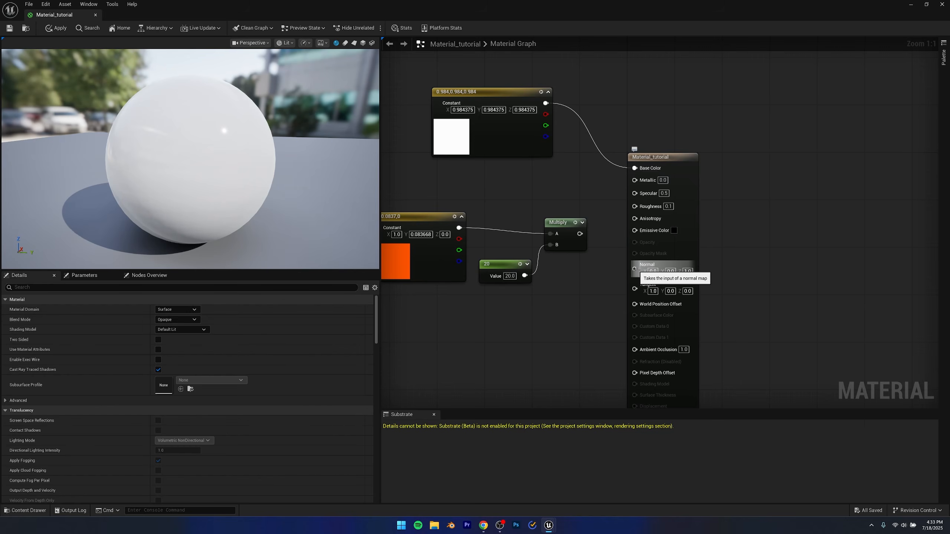
pyautogui.moveTo(196, 152); pyautogui.dragTo(172, 165)
pyautogui.moveTo(205, 117); pyautogui.dragTo(195, 168)
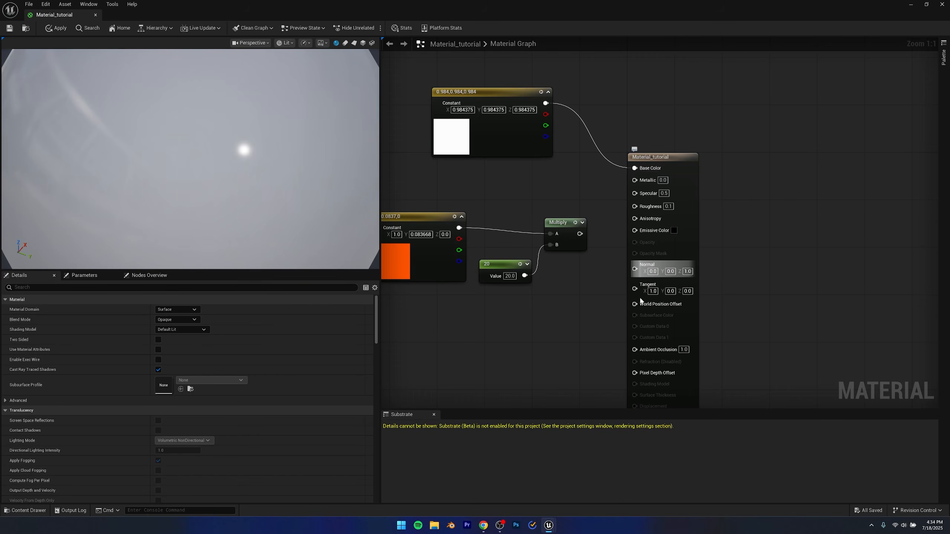
pyautogui.scroll(-2, 613, 356)
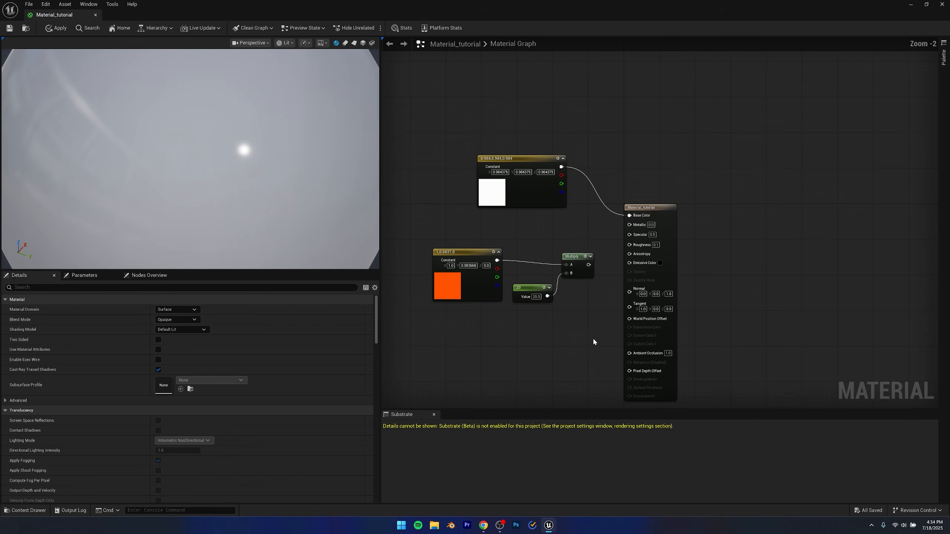
pyautogui.scroll(2, 595, 339)
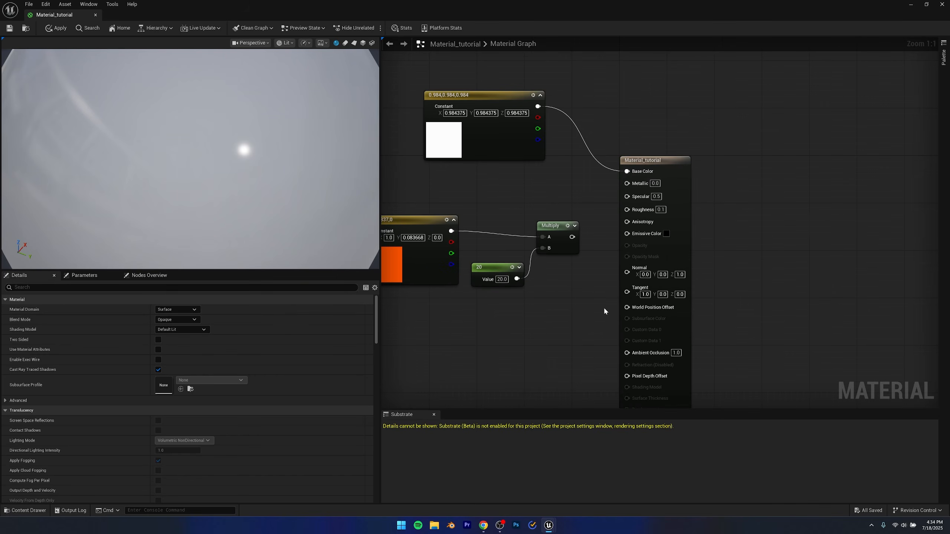
pyautogui.moveTo(604, 307); pyautogui.dragTo(585, 267, button='right')
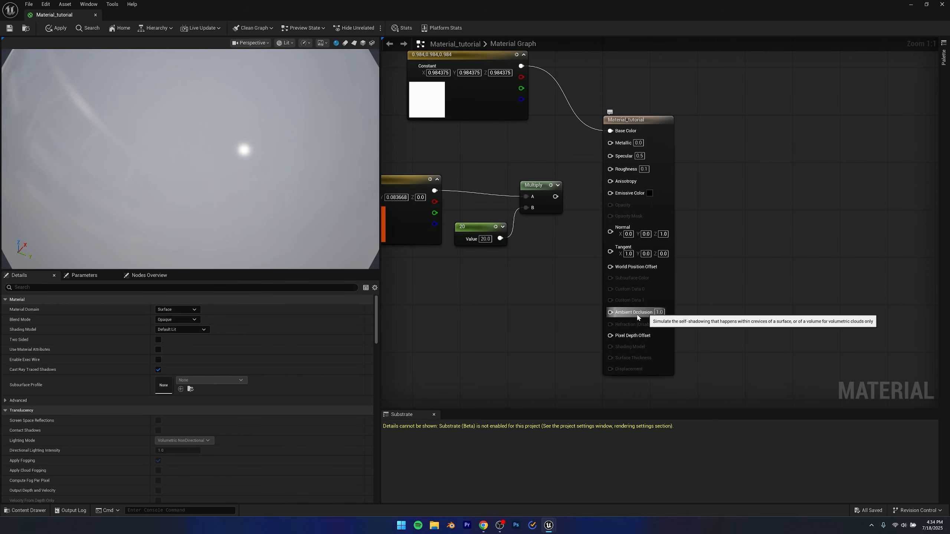
pyautogui.scroll(-5, 282, 197)
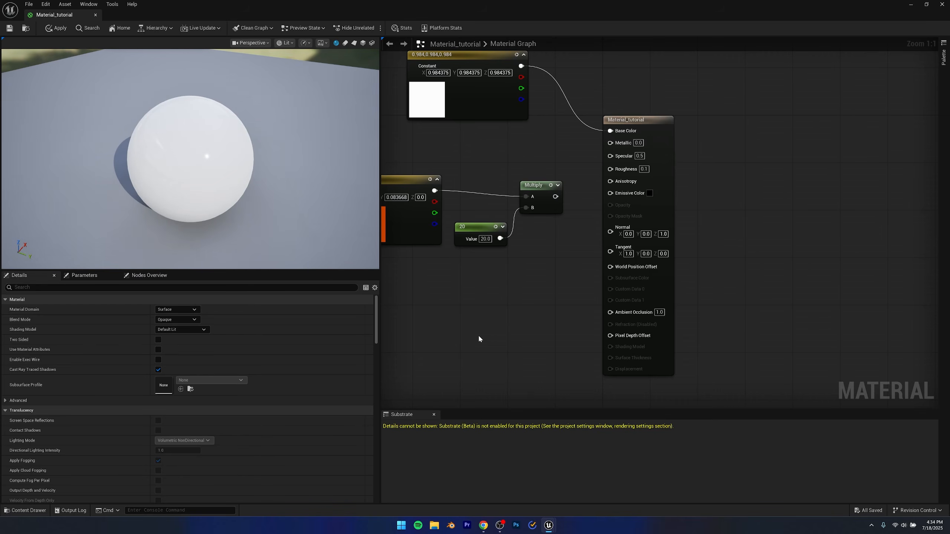
# Step: Switch to Chrome, search Google Images for ambient occlusion, view the ScienceDirect with/without comparison, and return to Unreal Editor
pyautogui.hotkey('alt', 'Tab')
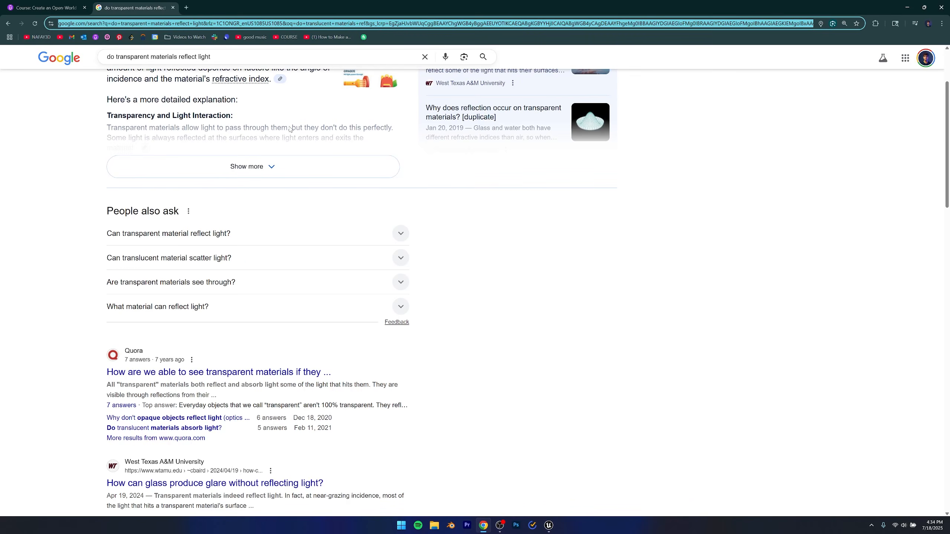
pyautogui.hotkey('ctrl', 'l')
pyautogui.write('ambient occ')
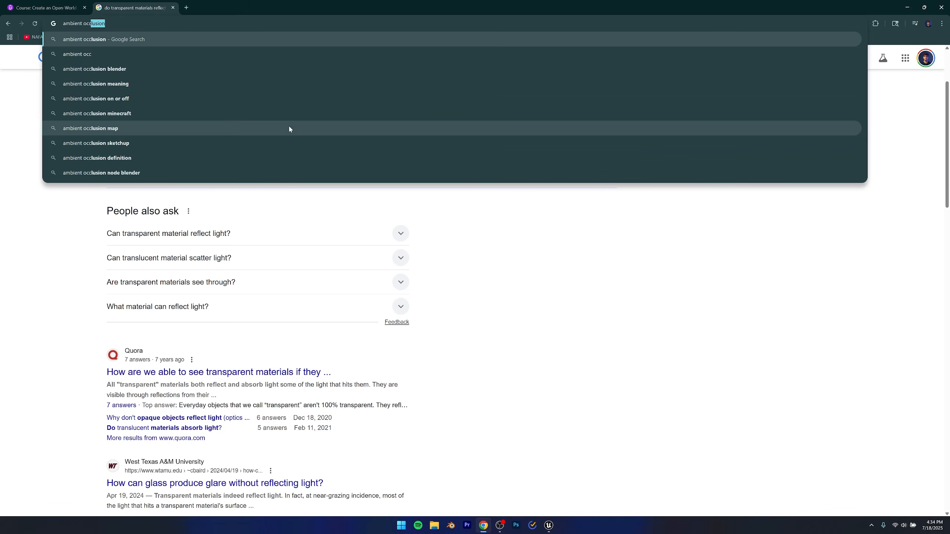
pyautogui.press('Return')
pyautogui.click(171, 96)
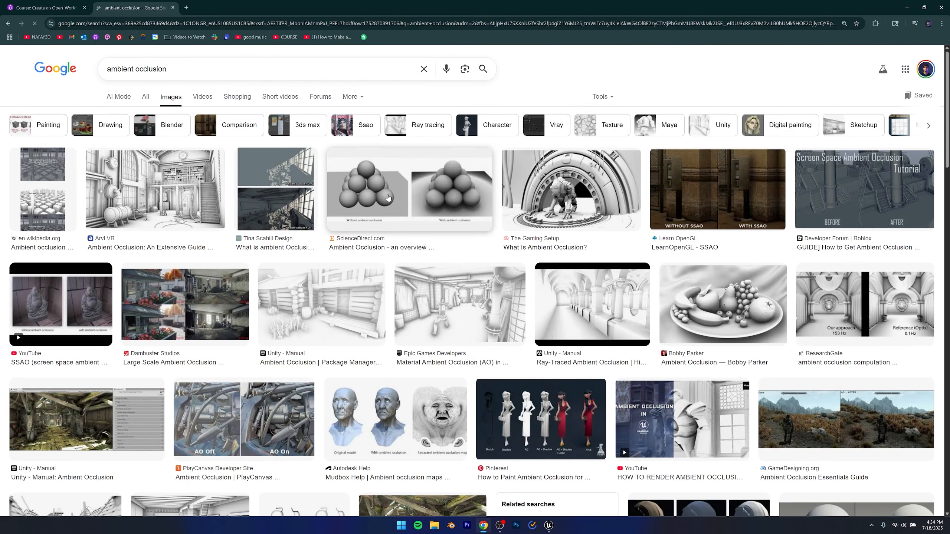
pyautogui.click(388, 198)
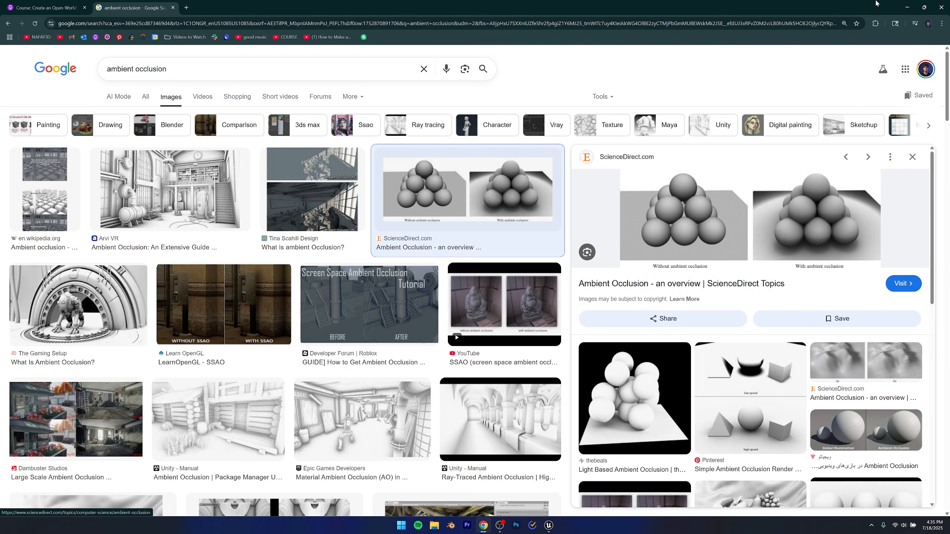
pyautogui.click(907, 7)
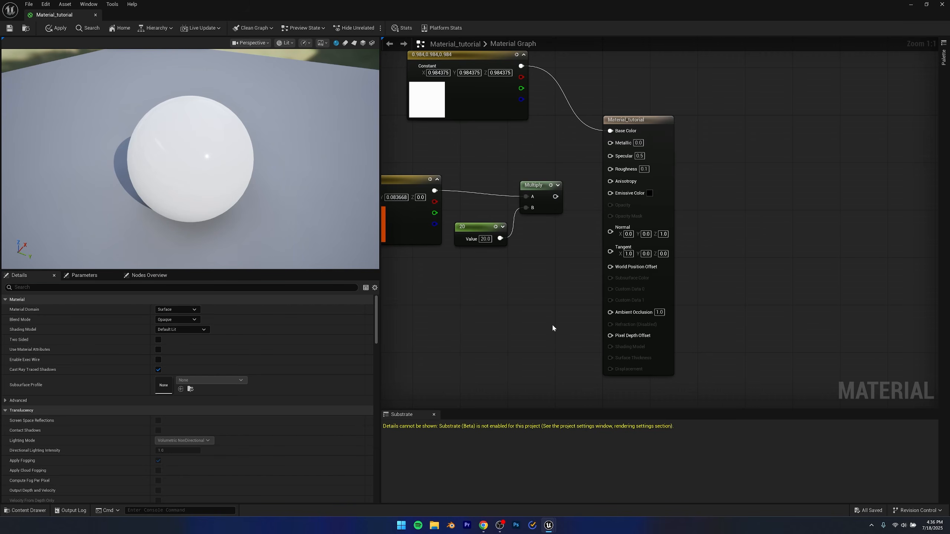
# Step: Restore the Material_tutorial editor to a smaller floating window so the UE_lighting level and Content Browser are accessible
pyautogui.scroll(-1, 542, 287)
pyautogui.moveTo(542, 286); pyautogui.dragTo(619, 300, button='right')
pyautogui.moveTo(388, 5); pyautogui.dragTo(523, 154)
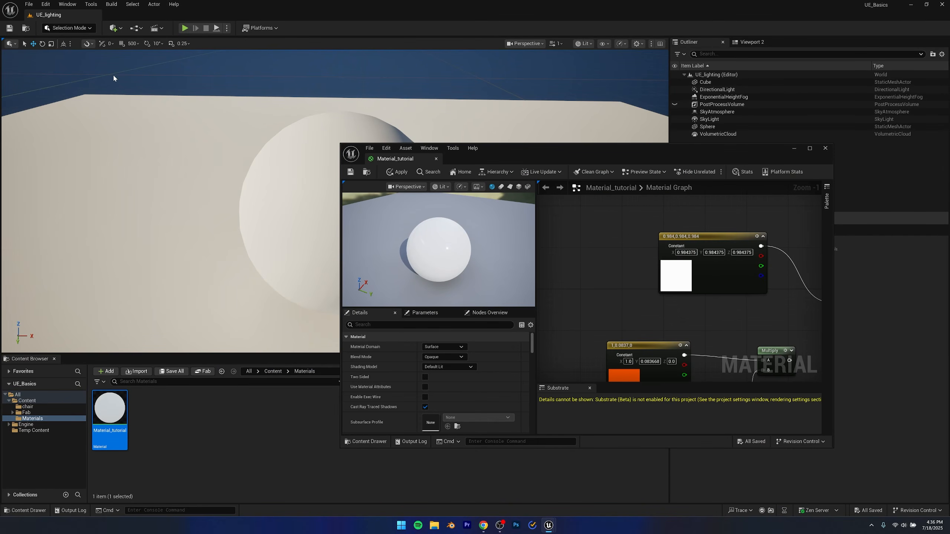
pyautogui.scroll(-4, 695, 292)
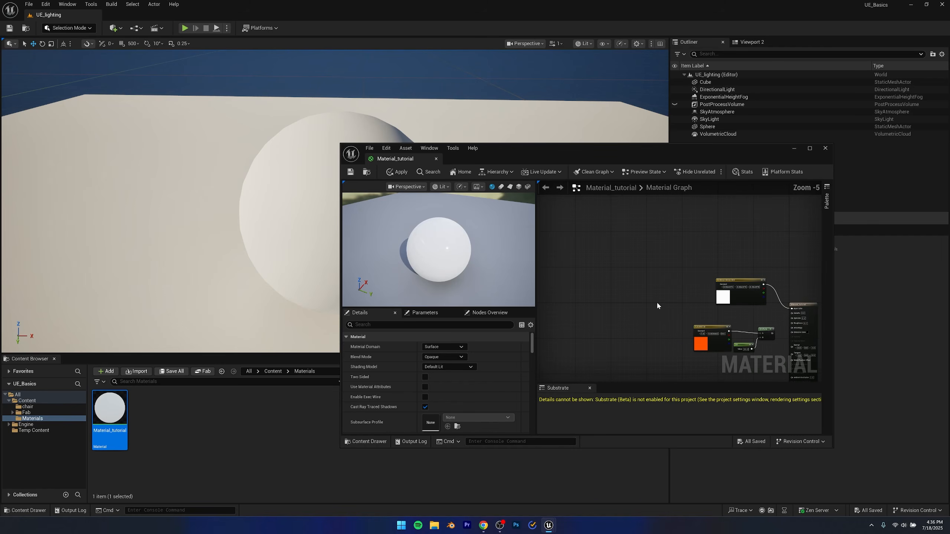
# Step: Apply the Material_tutorial changes and move its editor window clear of the level viewport
pyautogui.moveTo(700, 294); pyautogui.dragTo(630, 245, button='right')
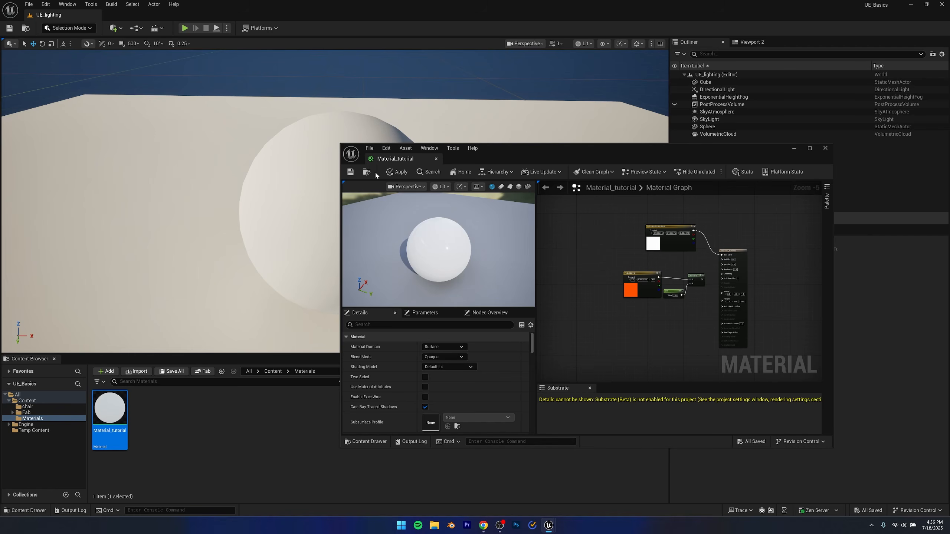
pyautogui.click(397, 171)
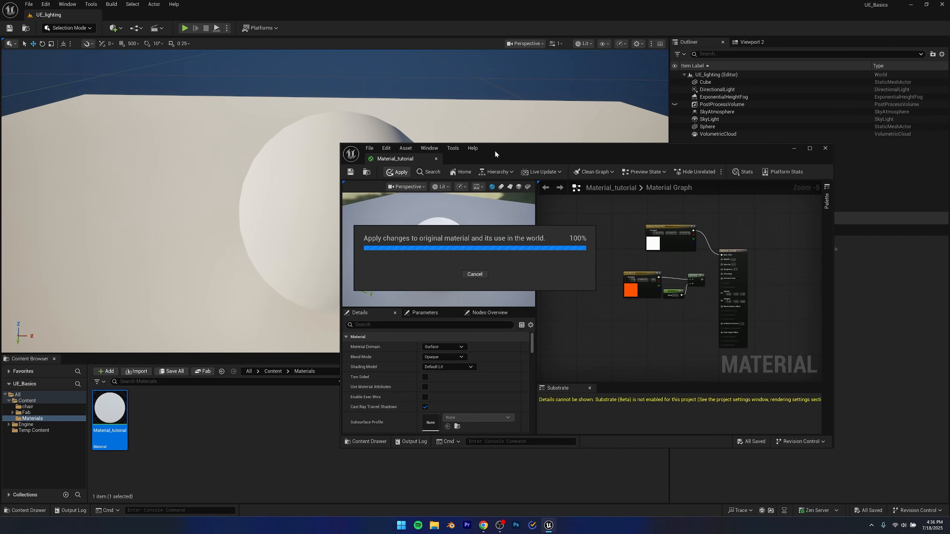
pyautogui.moveTo(494, 150); pyautogui.dragTo(296, 471)
# Step: Assign Material_tutorial to the Element 0 material slot of the Sphere in the level
pyautogui.click(337, 251)
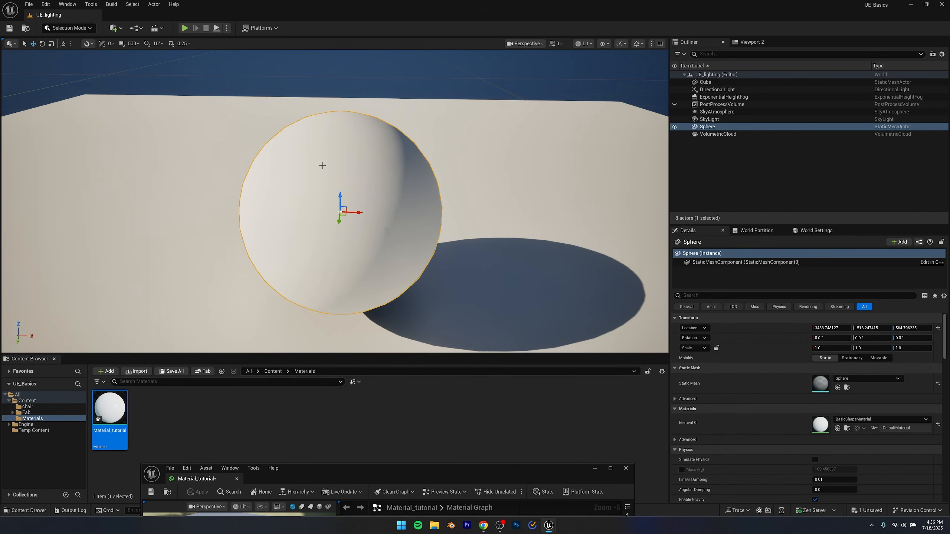
pyautogui.scroll(-2, 760, 417)
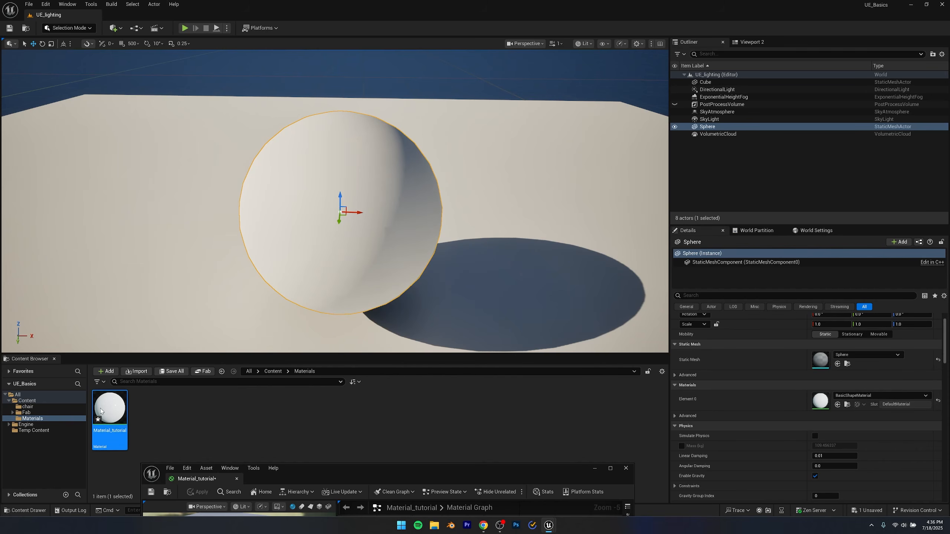
pyautogui.moveTo(109, 411); pyautogui.dragTo(820, 403)
pyautogui.click(358, 88)
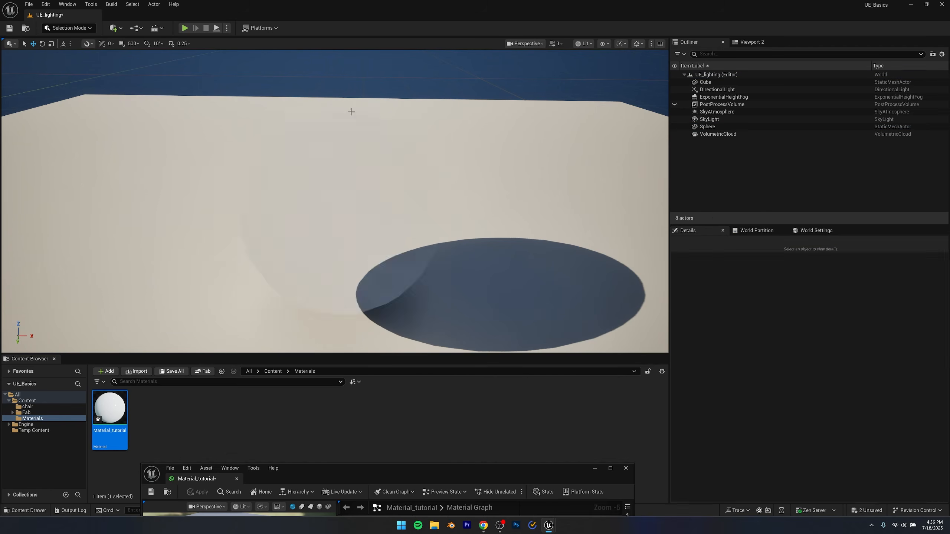
# Step: Add a Cube shape to the UE_lighting level and move it away from the sphere
pyautogui.moveTo(288, 201); pyautogui.dragTo(318, 202, button='right')
pyautogui.moveTo(335, 201); pyautogui.dragTo(359, 254, button='right')
pyautogui.moveTo(372, 213); pyautogui.dragTo(394, 219, button='right')
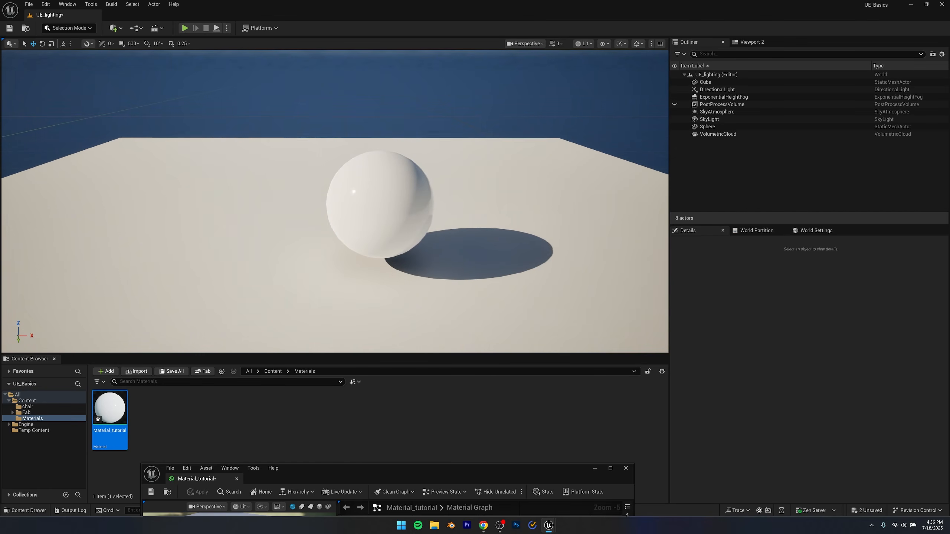
pyautogui.click(114, 28)
pyautogui.moveTo(140, 123)
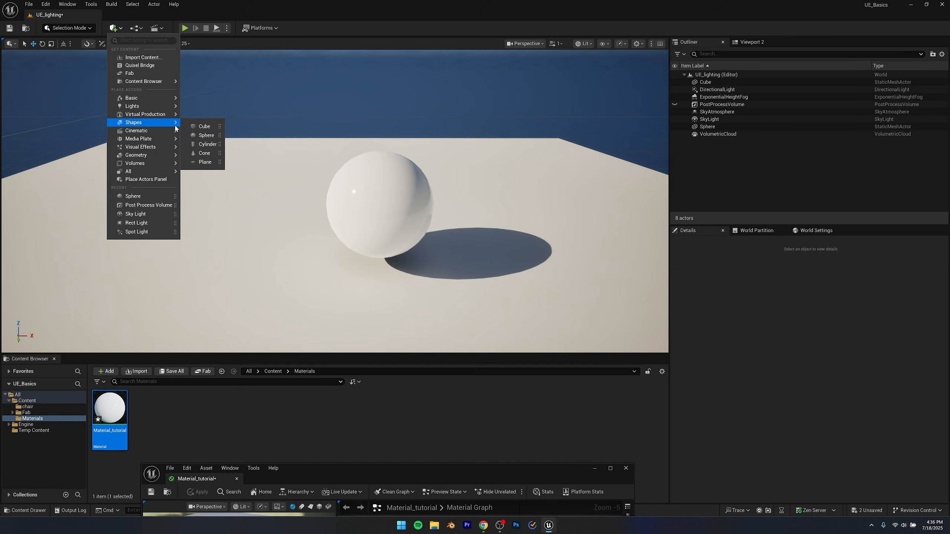
pyautogui.click(201, 126)
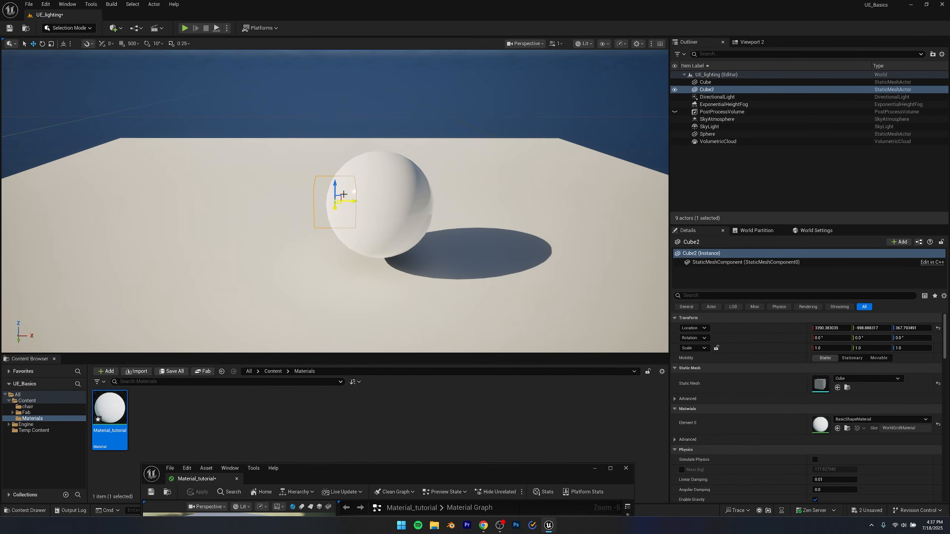
pyautogui.moveTo(337, 195); pyautogui.dragTo(148, 255)
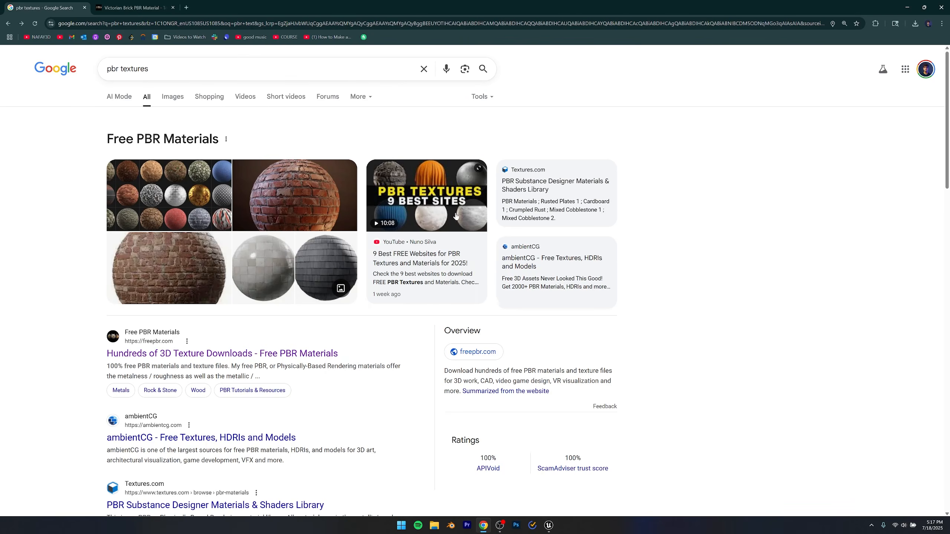
# Step: In Chrome's Google results for pbr textures, view the red brick sphere image and close its preview
pyautogui.click(45, 142)
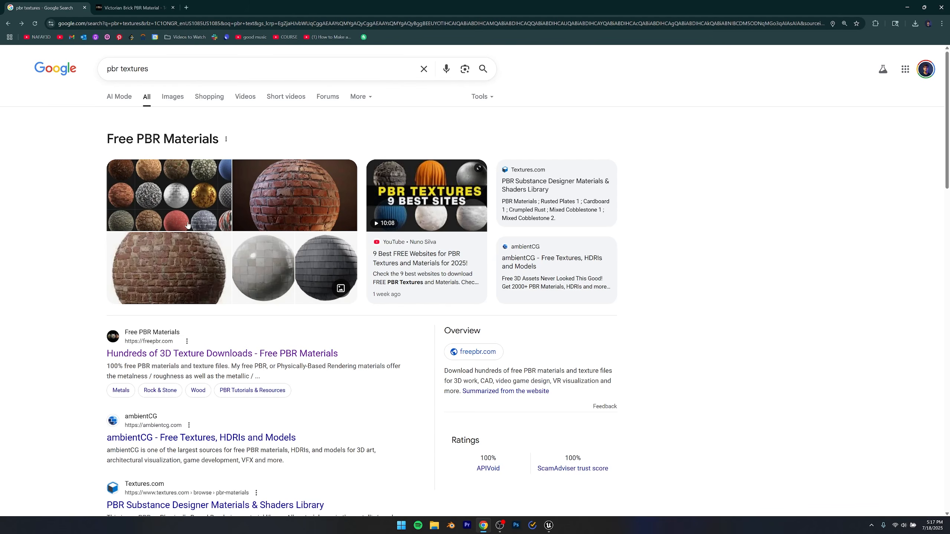
pyautogui.click(275, 195)
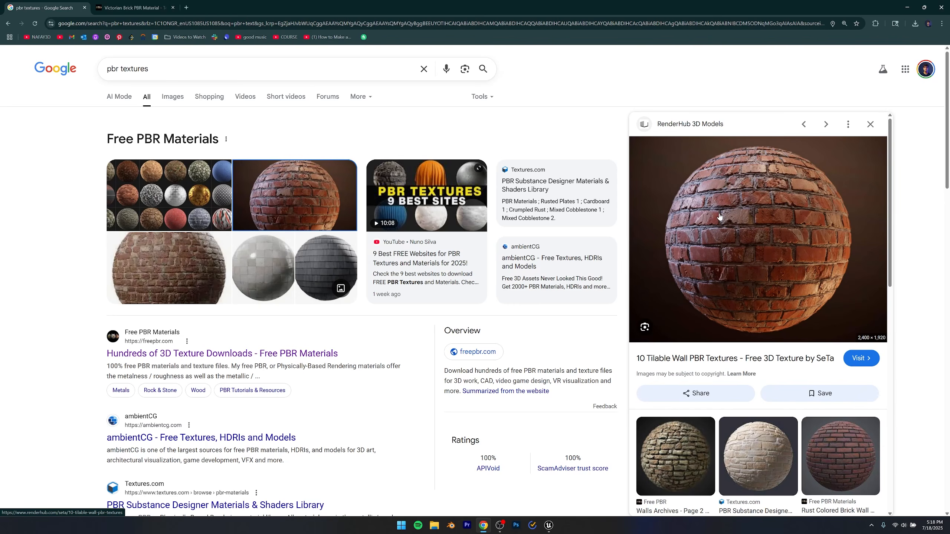
pyautogui.click(870, 124)
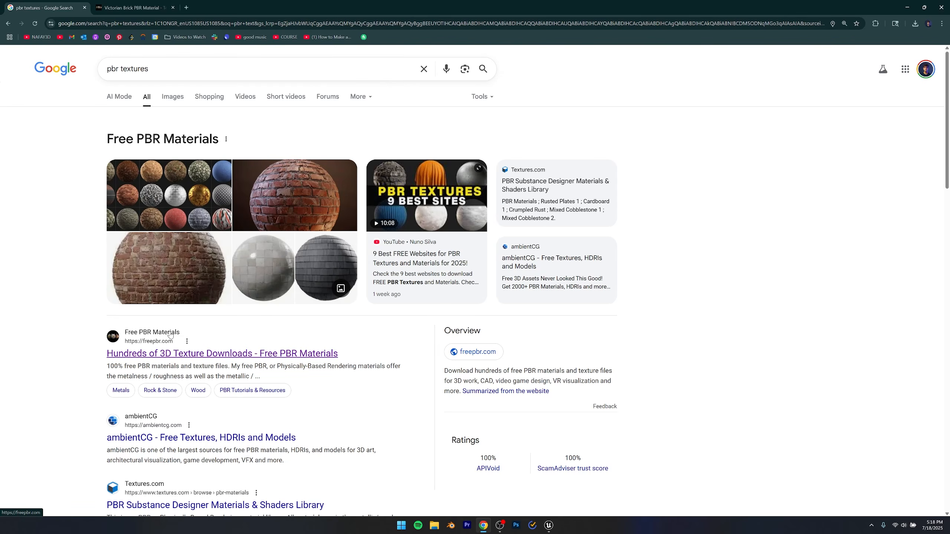
# Step: Open the Free PBR Materials site, browse its textures, and open the Victorian Brick PBR Material page
pyautogui.click(169, 353)
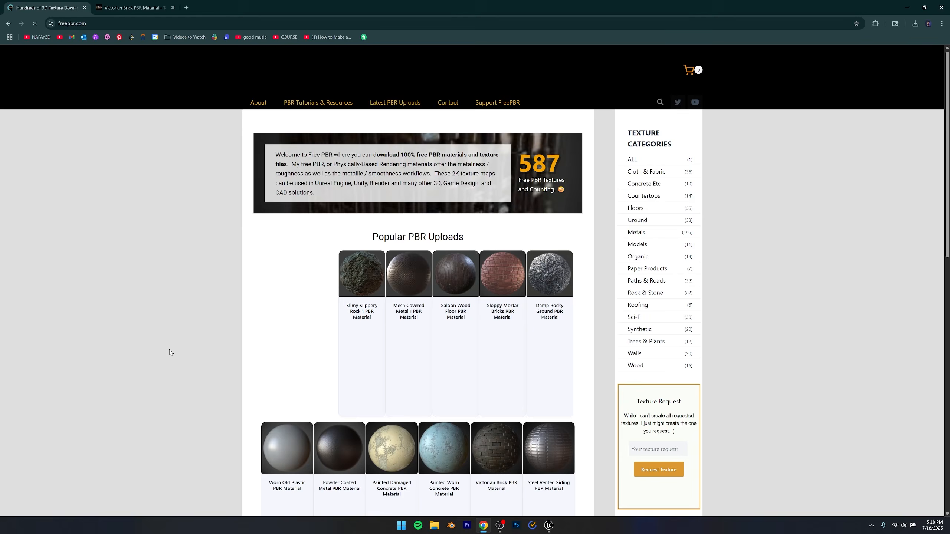
pyautogui.scroll(-6, 215, 273)
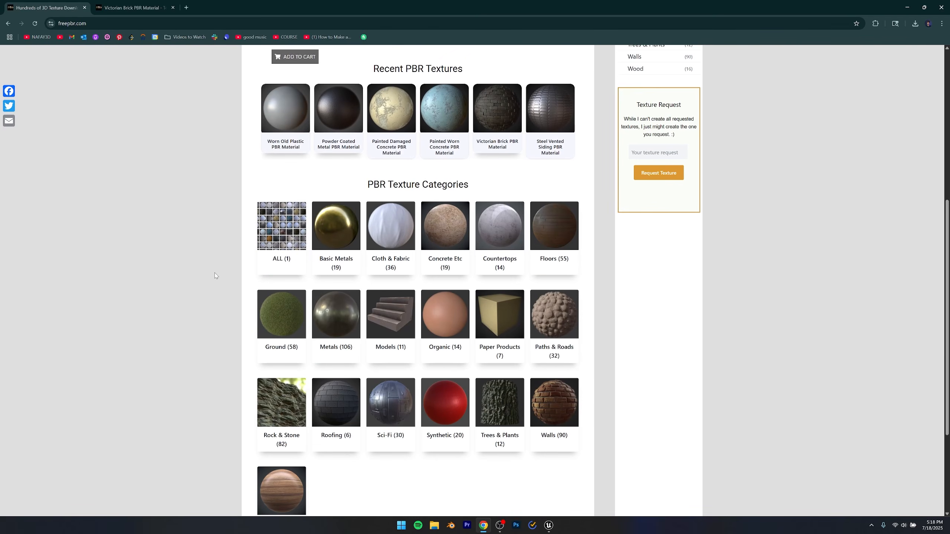
pyautogui.scroll(4, 215, 268)
pyautogui.scroll(2, 214, 265)
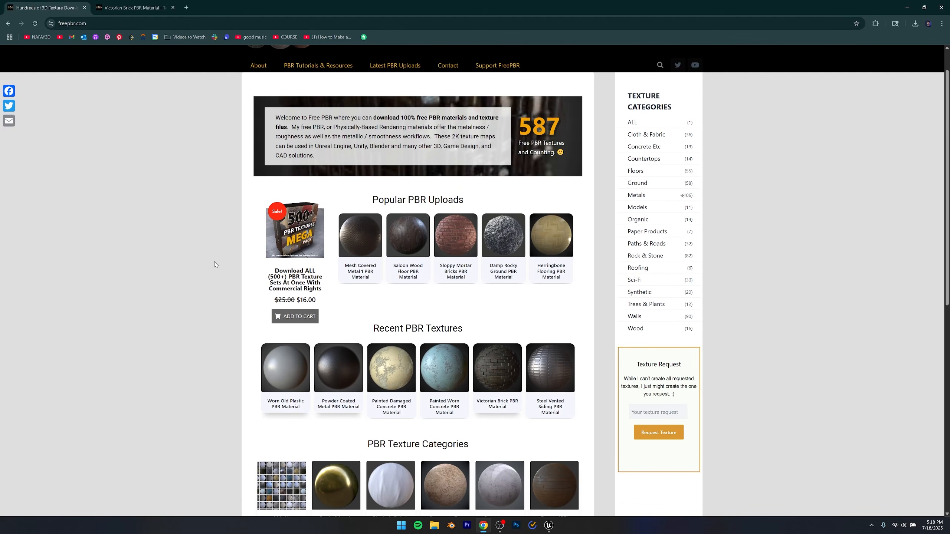
pyautogui.click(510, 371)
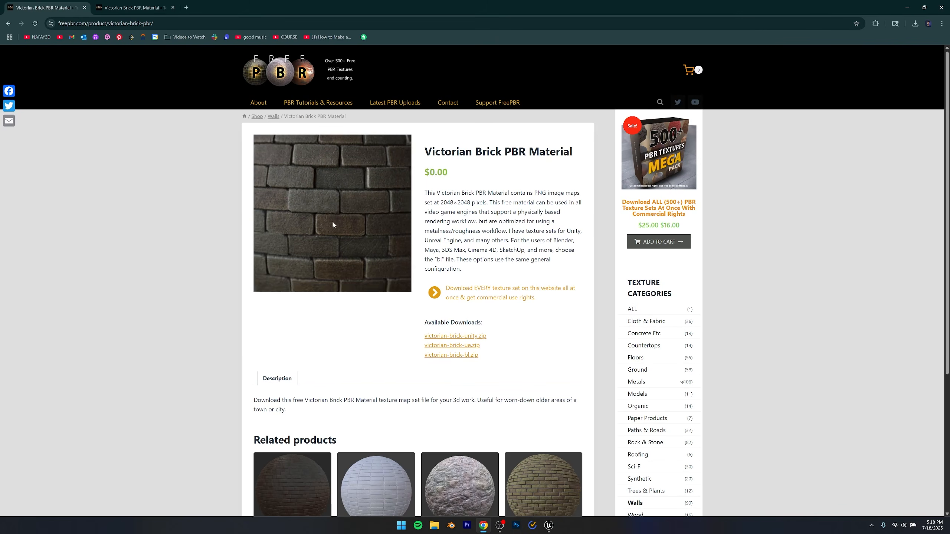
# Step: Close the duplicate tab, download victorian-brick-ue.zip, and open the victorian-brick-ue folder inside the archive
pyautogui.click(173, 7)
pyautogui.moveTo(425, 322); pyautogui.dragTo(490, 326)
pyautogui.click(481, 324)
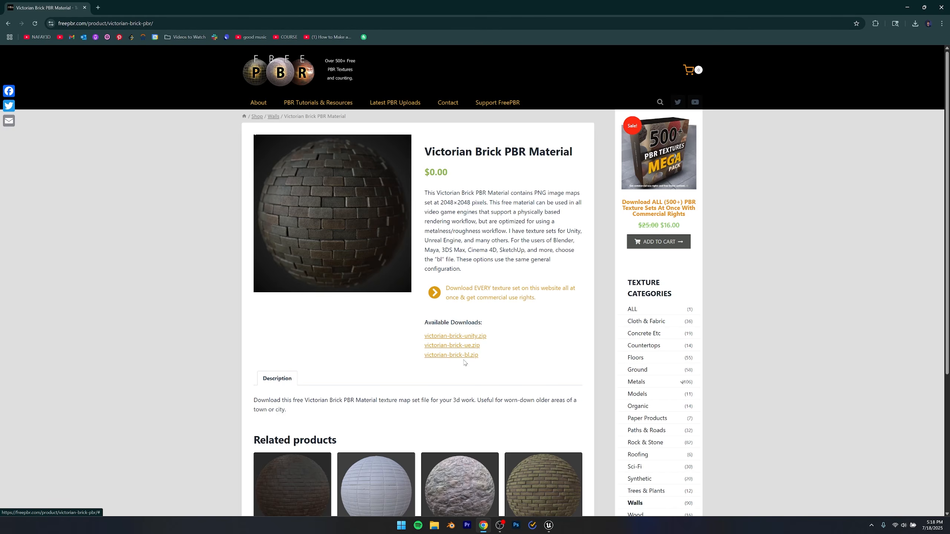
pyautogui.click(915, 23)
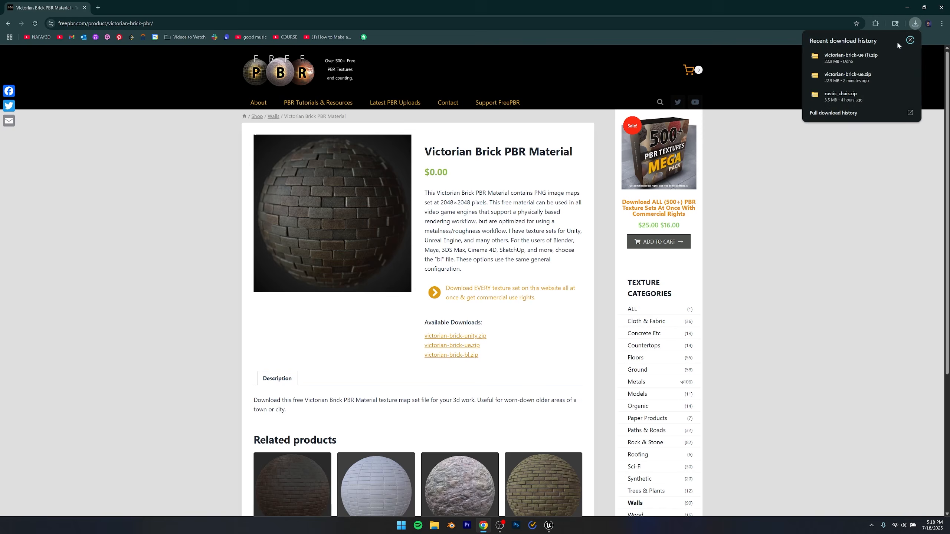
pyautogui.click(871, 52)
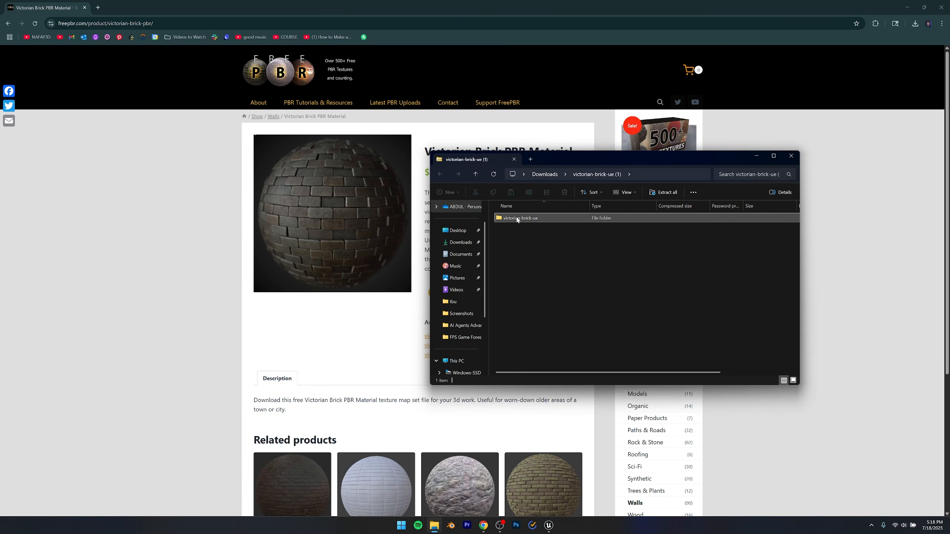
pyautogui.doubleClick(518, 217)
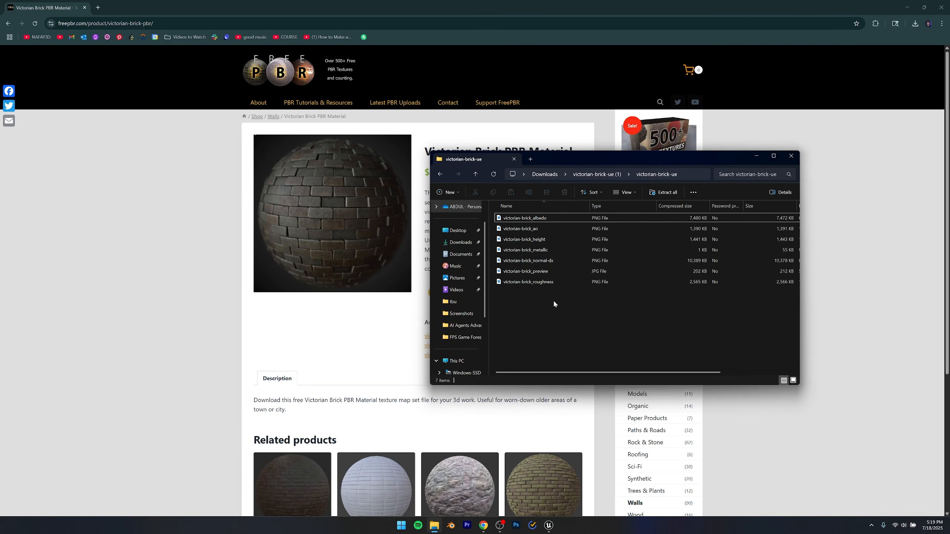
# Step: Examine the albedo, ao, height, metallic, normal-dx and roughness files in the folder, and view the victorian-brick_preview image
pyautogui.click(537, 219)
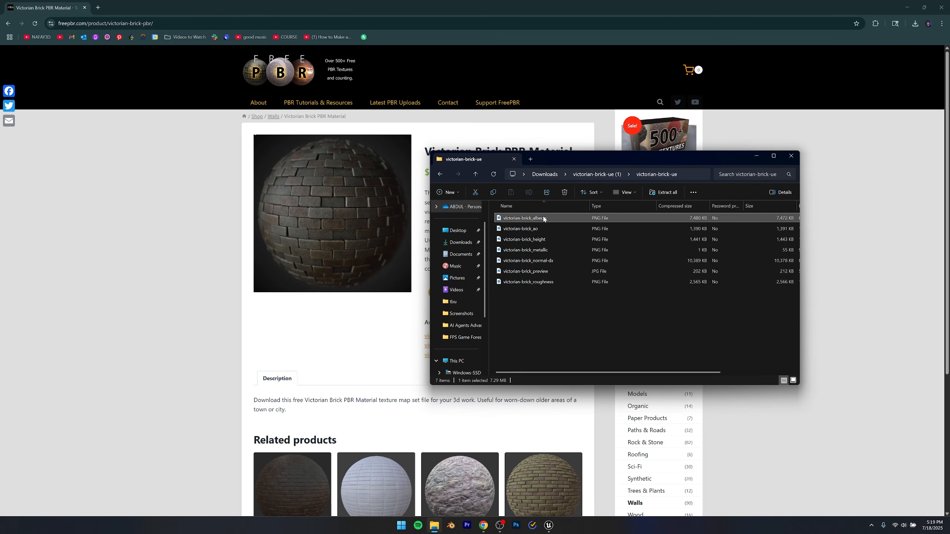
pyautogui.click(536, 230)
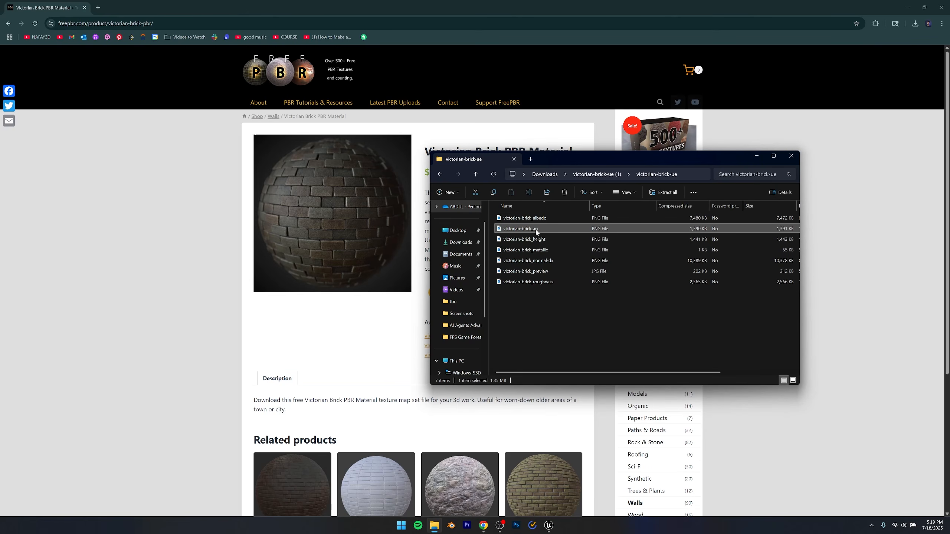
pyautogui.click(541, 239)
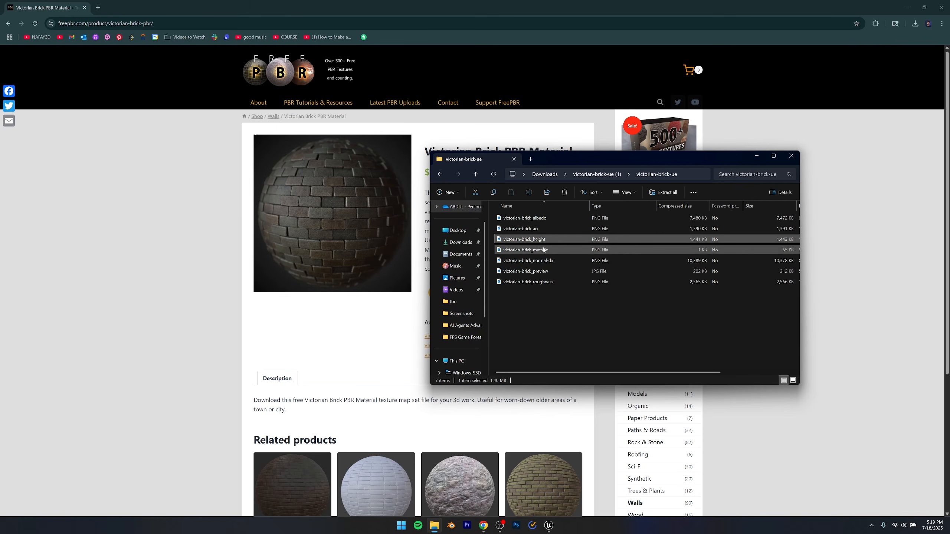
pyautogui.click(538, 252)
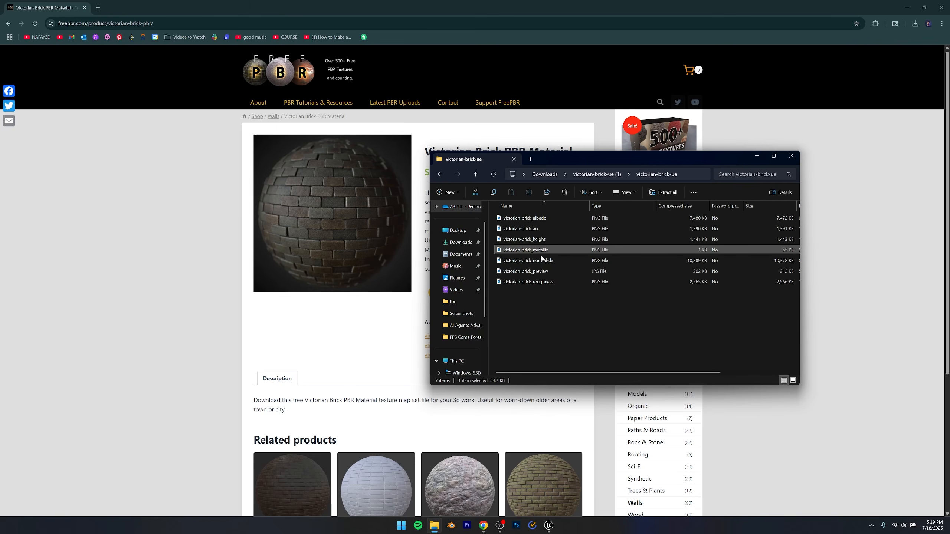
pyautogui.click(544, 260)
pyautogui.click(540, 283)
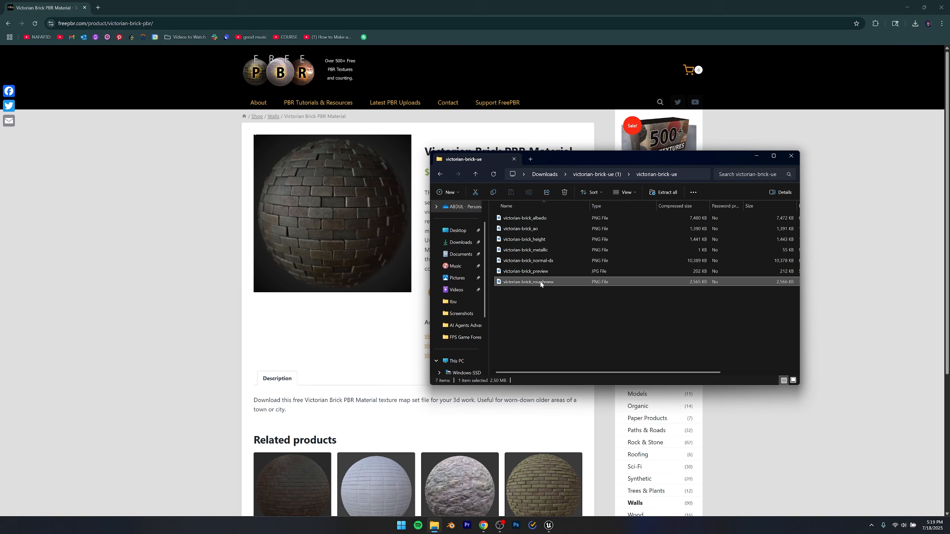
pyautogui.click(536, 273)
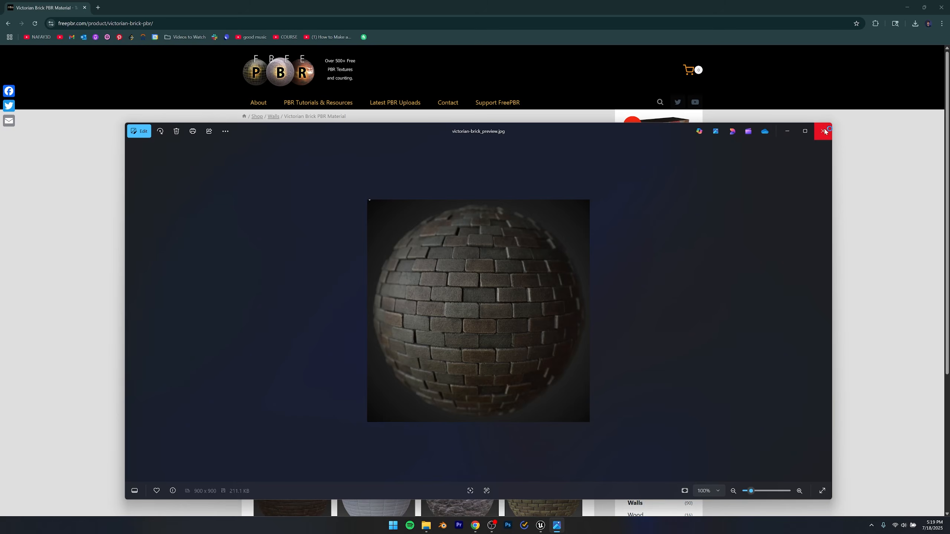
pyautogui.click(822, 131)
# Step: Copy all the victorian-brick texture files into a new folder named brick_mat inside the Desktop's UE5_Basics folder
pyautogui.moveTo(573, 316); pyautogui.dragTo(530, 225)
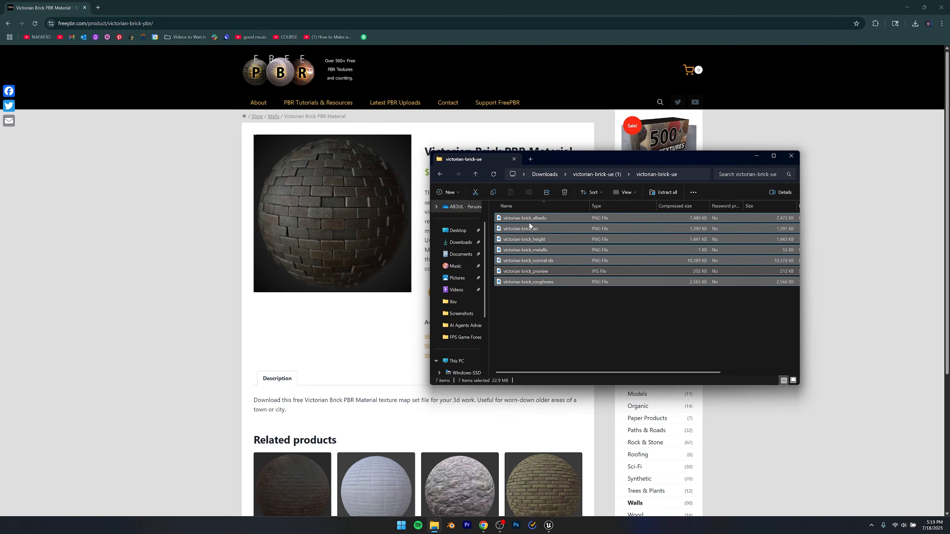
pyautogui.click(458, 230)
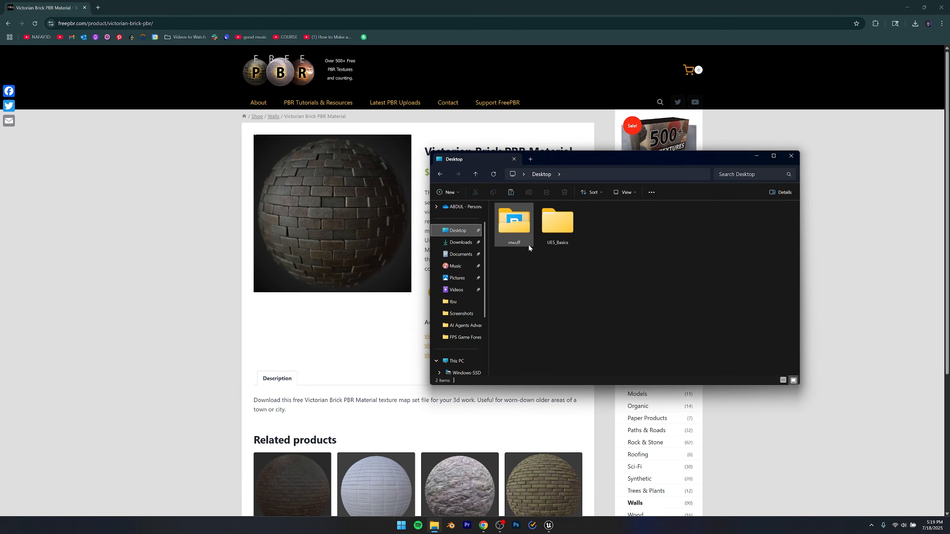
pyautogui.doubleClick(550, 234)
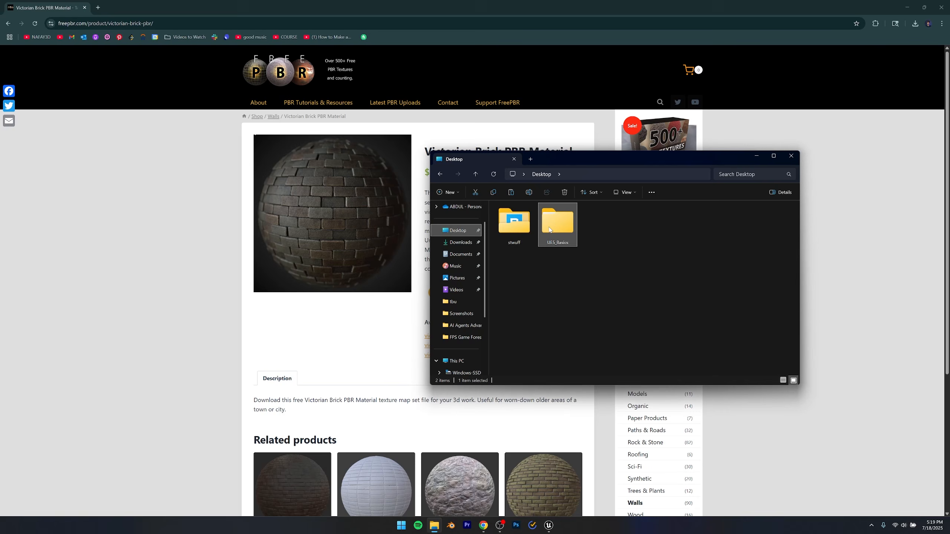
pyautogui.click(445, 193)
pyautogui.click(452, 210)
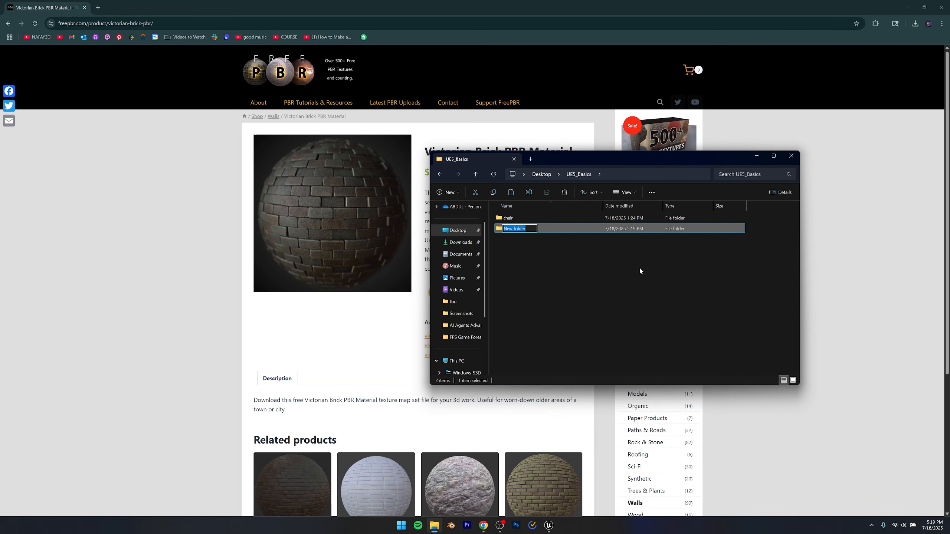
pyautogui.write('brick_mat')
pyautogui.press('Return')
pyautogui.doubleClick(524, 229)
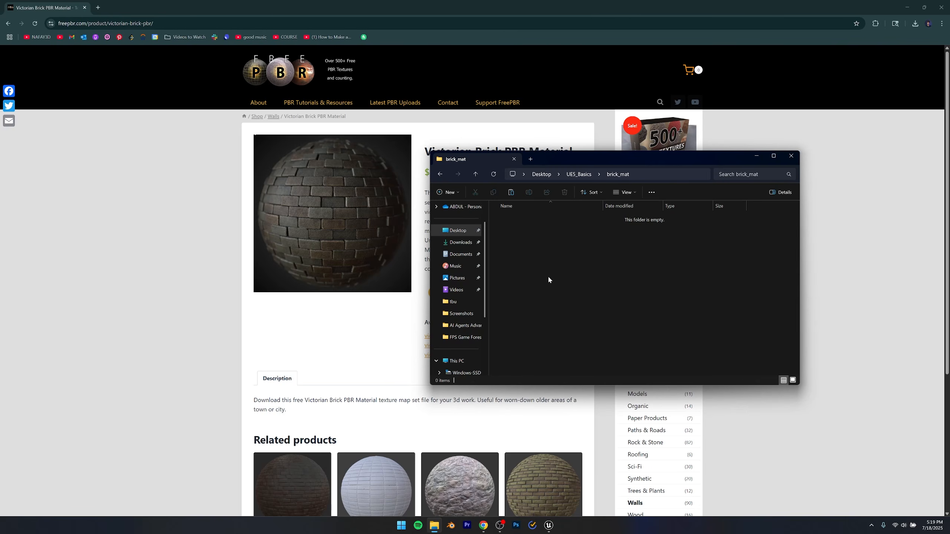
pyautogui.hotkey('ctrl', 'v')
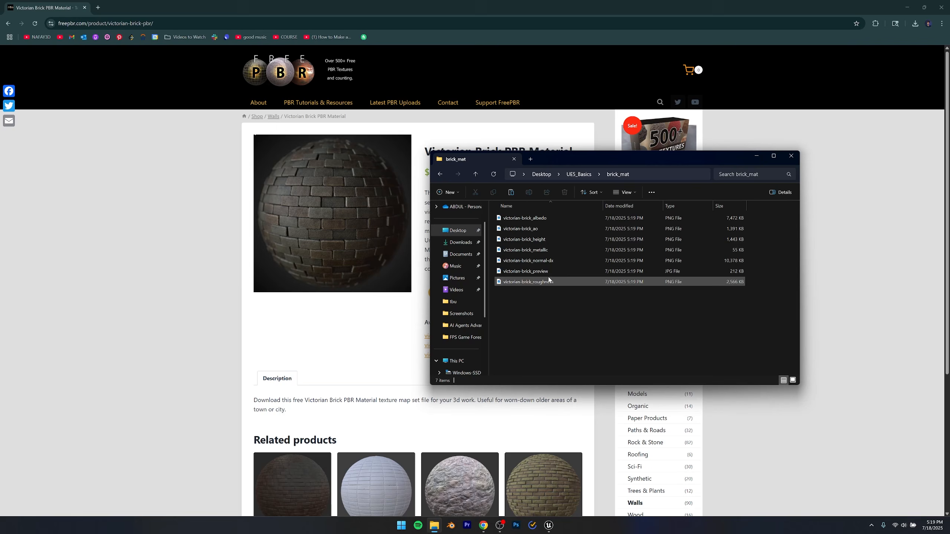
# Step: Switch to Unreal Editor, move the material editor window aside, and create a folder named brick_wall inside the Materials folder
pyautogui.moveTo(549, 525)
pyautogui.click(520, 474)
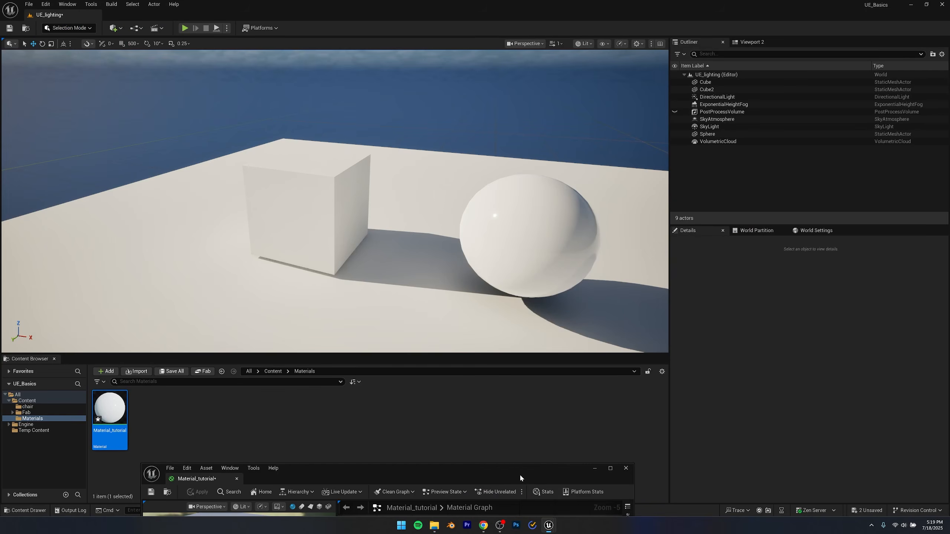
pyautogui.moveTo(455, 450); pyautogui.dragTo(741, 447)
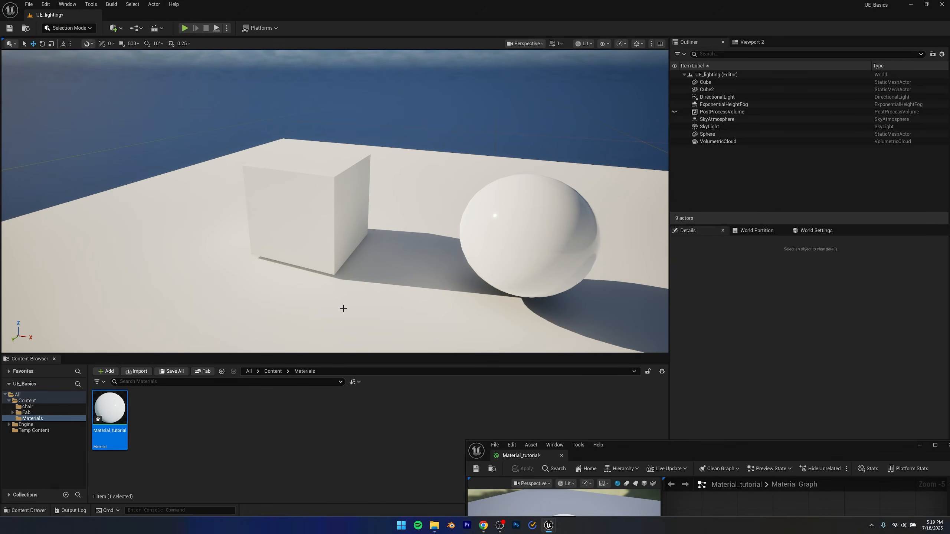
pyautogui.rightClick(33, 419)
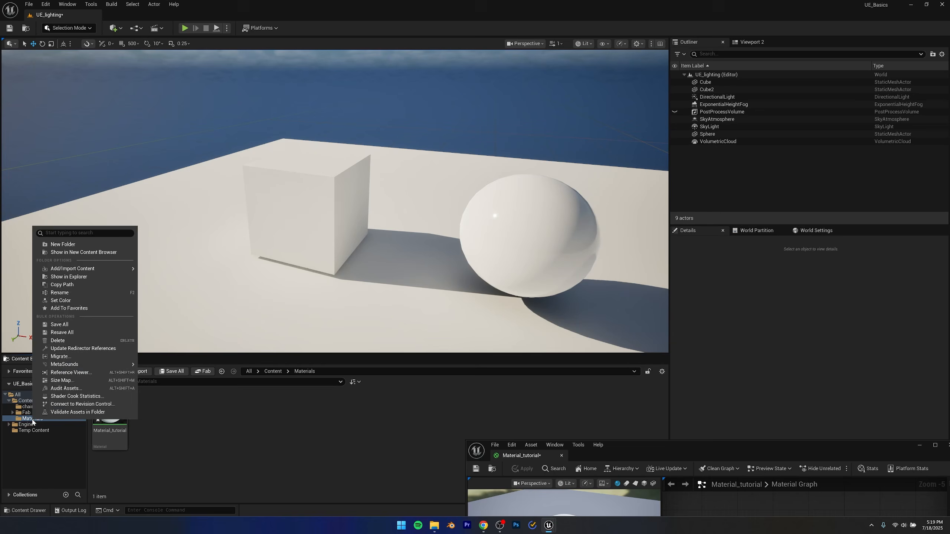
pyautogui.click(63, 244)
pyautogui.write('brick')
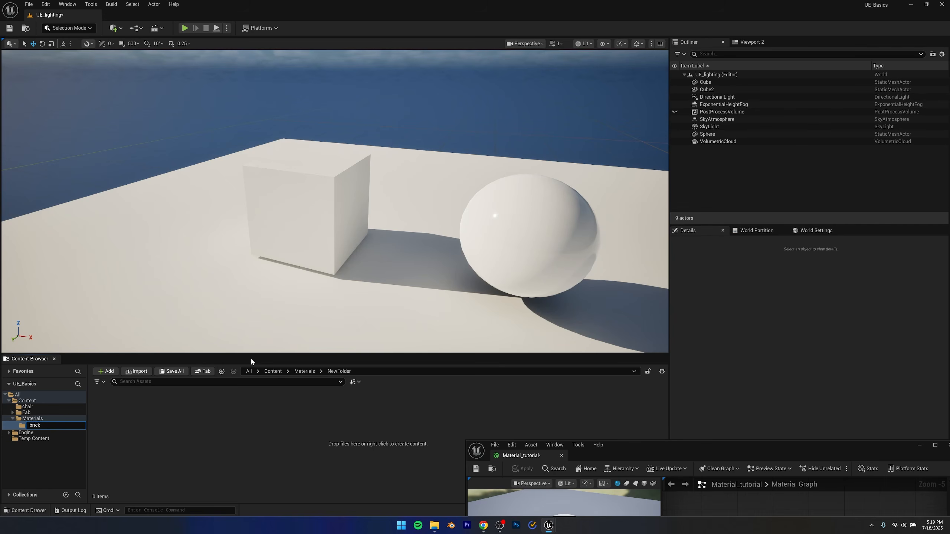
pyautogui.write('_wall')
pyautogui.press('Return')
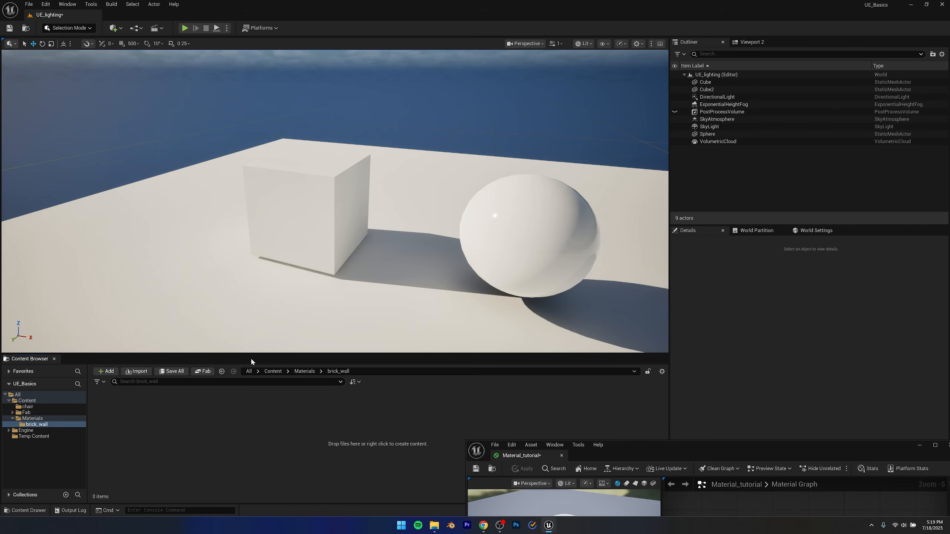
# Step: Import all the victorian-brick files from the brick_mat folder into brick_wall, and close the file window
pyautogui.click(432, 524)
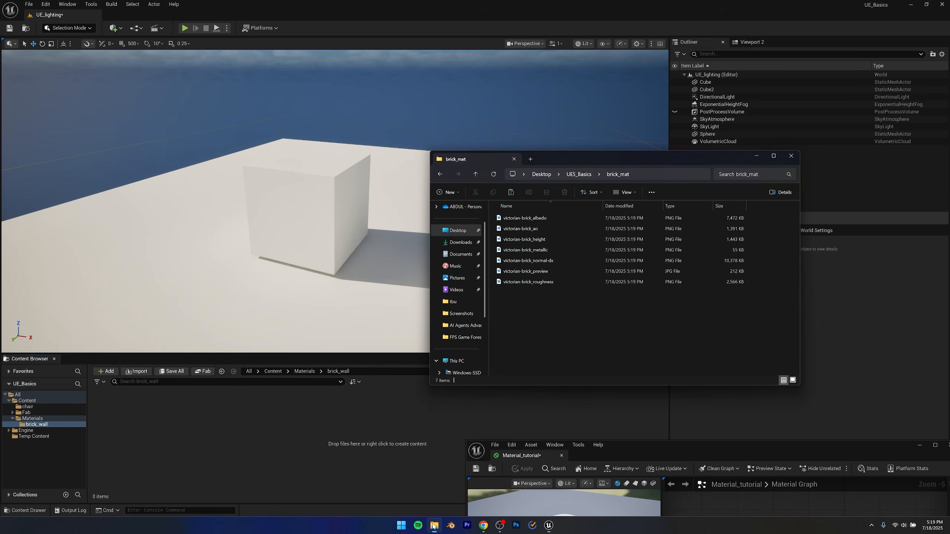
pyautogui.moveTo(569, 301); pyautogui.dragTo(392, 384)
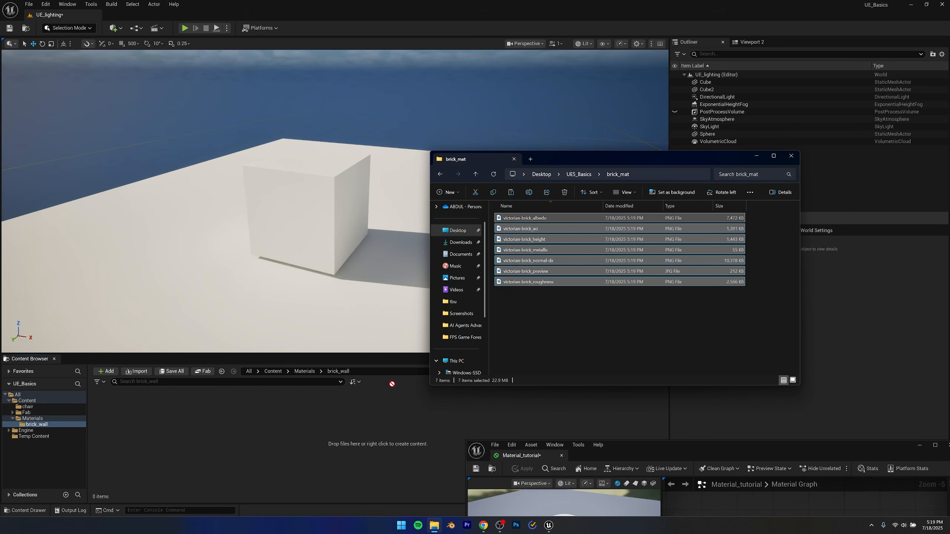
pyautogui.moveTo(274, 445); pyautogui.dragTo(273, 443)
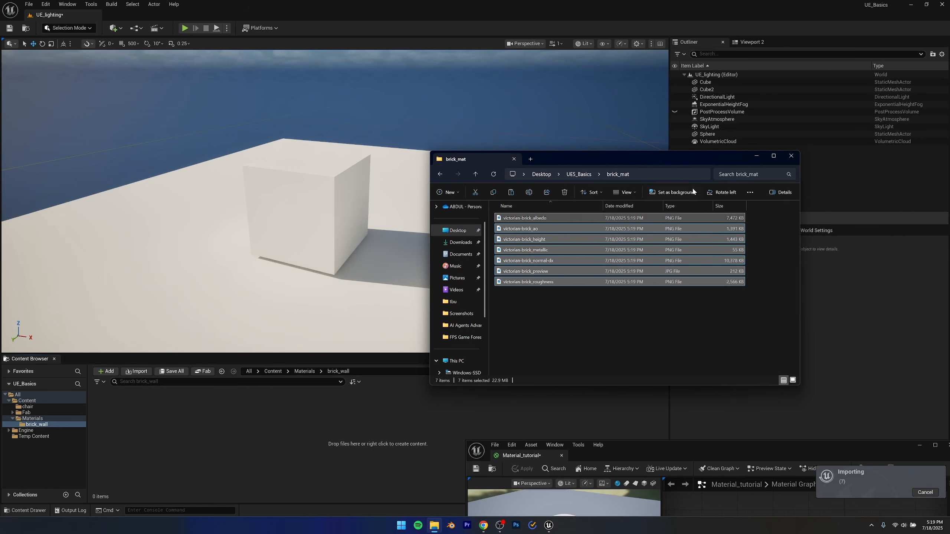
pyautogui.click(797, 160)
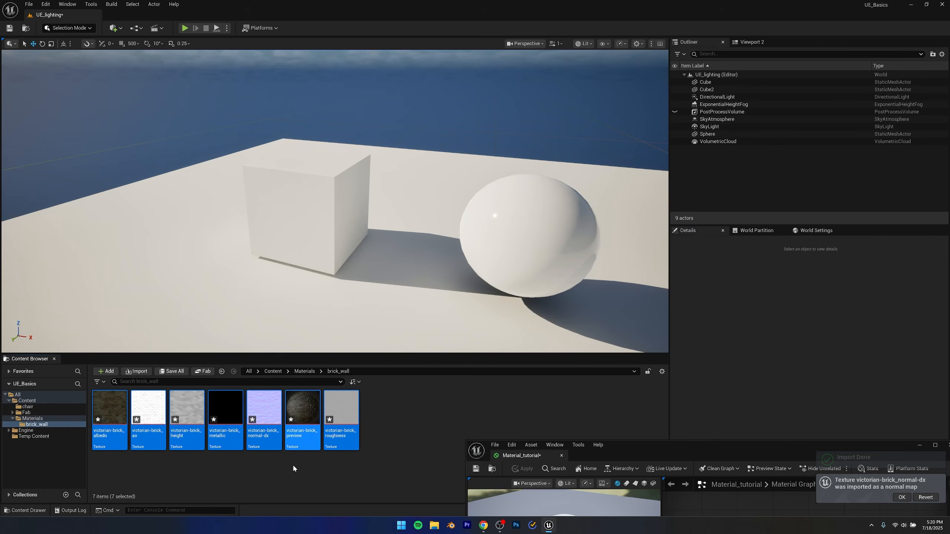
# Step: Delete the victorian-brick_preview texture from brick_wall and close the Material_tutorial editor window
pyautogui.click(309, 409)
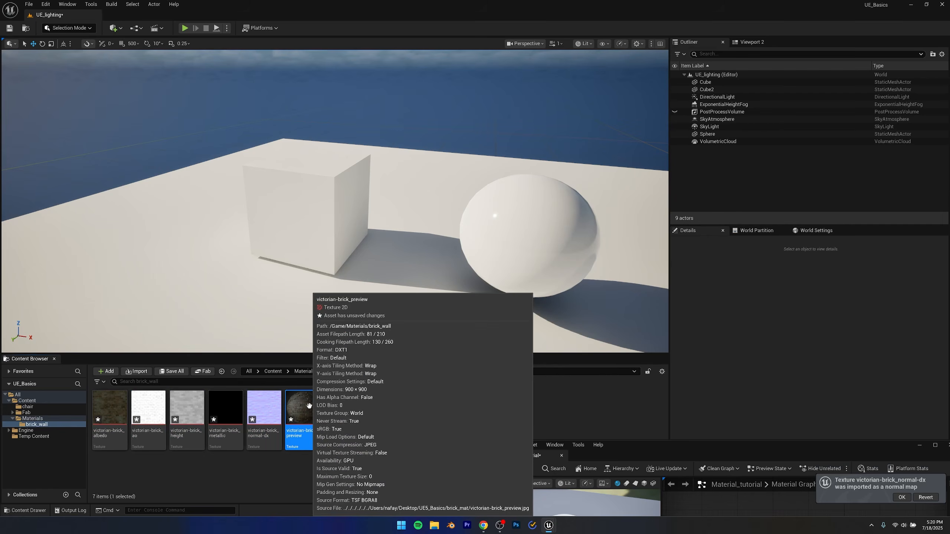
pyautogui.press('Delete')
pyautogui.click(443, 382)
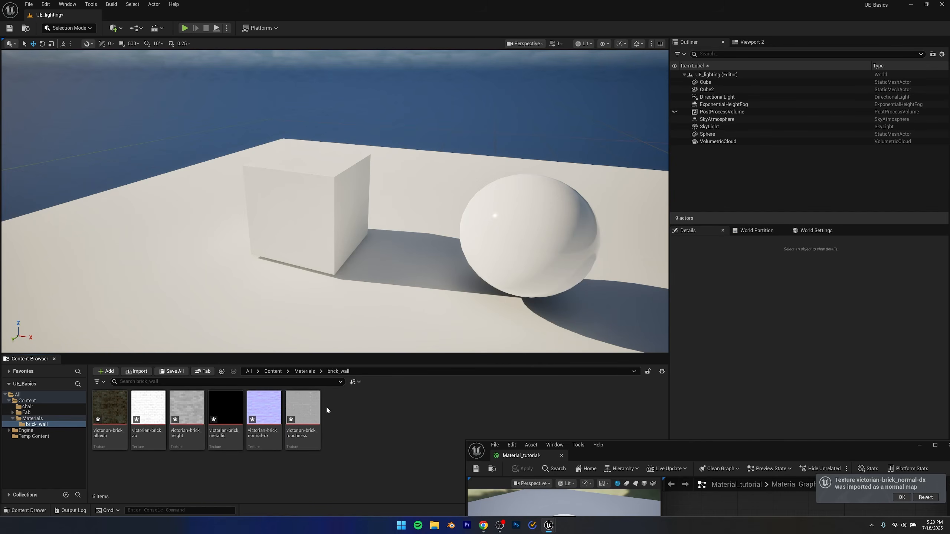
pyautogui.click(948, 446)
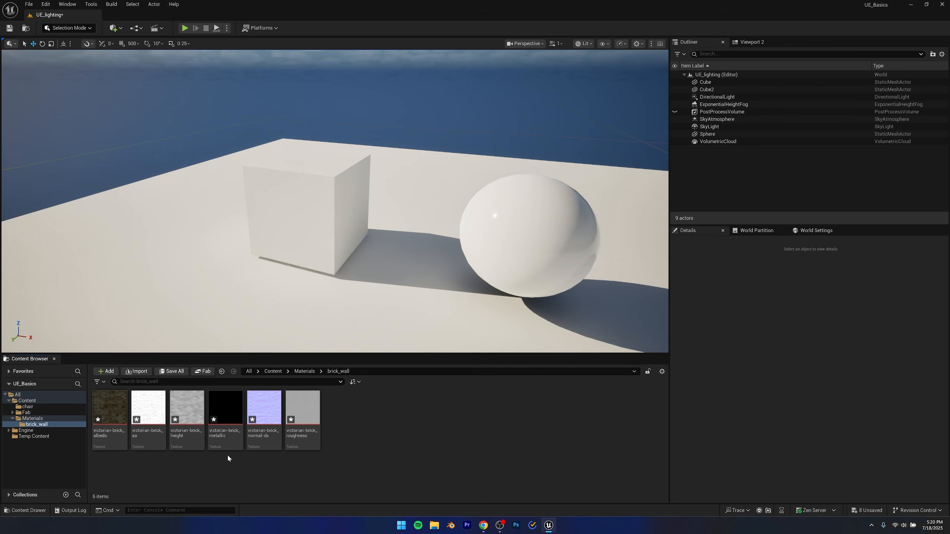
# Step: Create a material named brick in the brick_wall folder and assign it to Cube2's material Element 0
pyautogui.rightClick(398, 425)
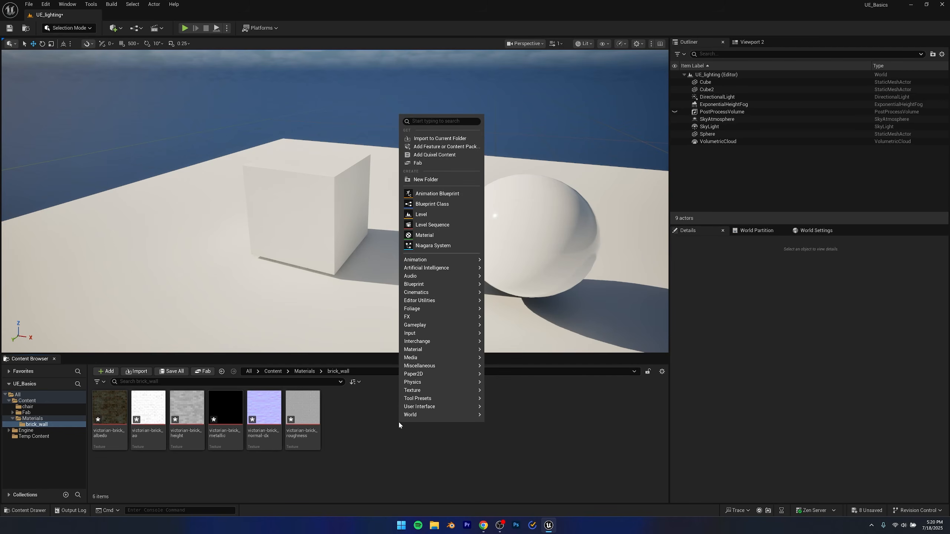
pyautogui.click(425, 235)
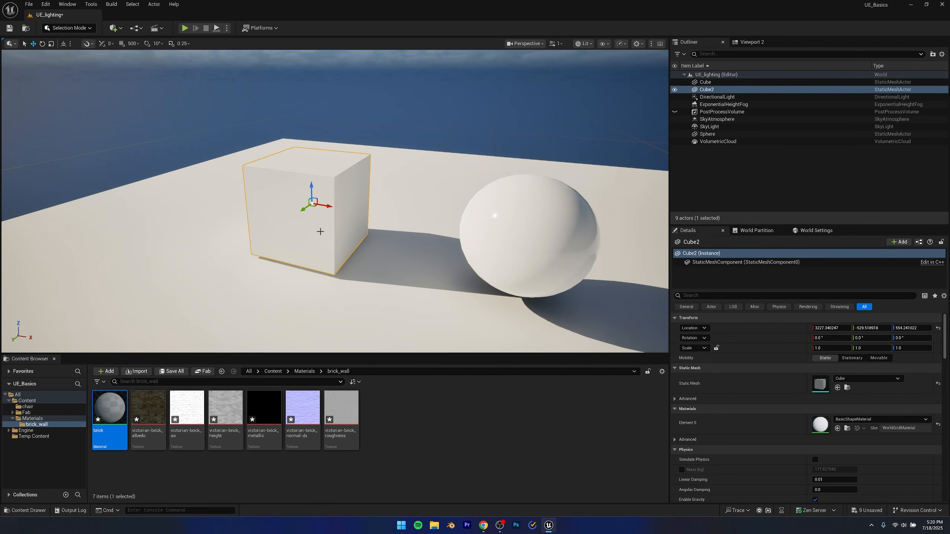
pyautogui.moveTo(109, 407); pyautogui.dragTo(820, 425)
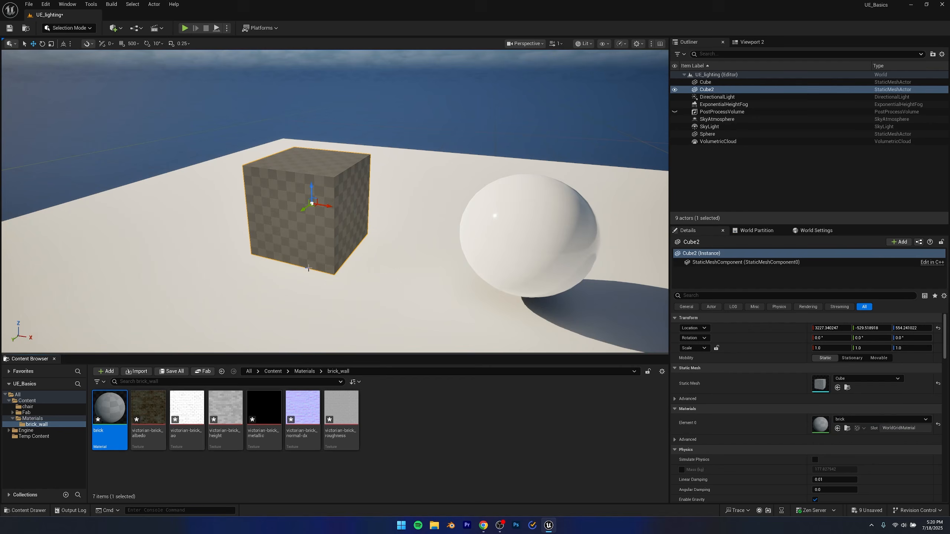
# Step: Examine the front face of Cube2 up close in the level viewport
pyautogui.press('a')
pyautogui.moveTo(449, 270)
pyautogui.mouseDown(button='right')
pyautogui.moveTo(524, 271)
pyautogui.moveTo(490, 243)
pyautogui.moveTo(456, 235)
pyautogui.moveTo(460, 262)
pyautogui.moveTo(451, 268)
pyautogui.mouseUp(button='right')
pyautogui.press('w')
pyautogui.press('d')
pyautogui.press('s')
pyautogui.press('w')
pyautogui.press('s')
pyautogui.moveTo(272, 352); pyautogui.dragTo(273, 352, button='right')
pyautogui.press('w')
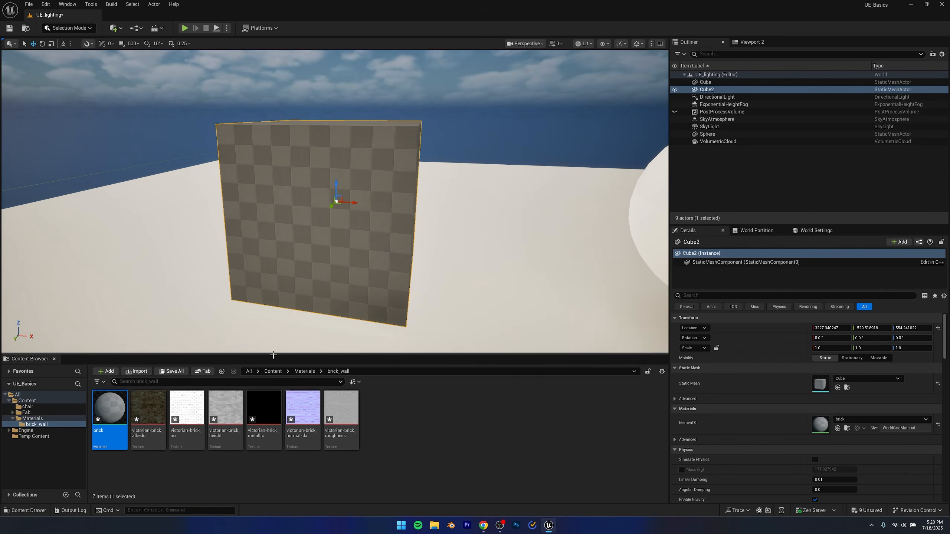
# Step: Open the brick material and add the albedo, ao, height, metallic, normal-dx and roughness textures to its graph as Texture Samples
pyautogui.click(257, 482)
pyautogui.doubleClick(109, 408)
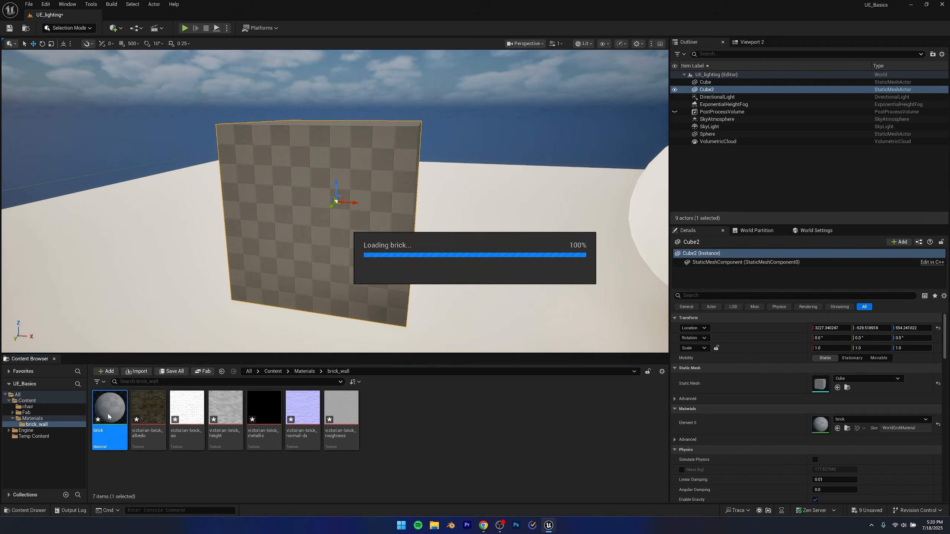
pyautogui.moveTo(639, 444); pyautogui.dragTo(525, 135)
pyautogui.scroll(-2, 598, 243)
pyautogui.moveTo(607, 256); pyautogui.dragTo(675, 275, button='right')
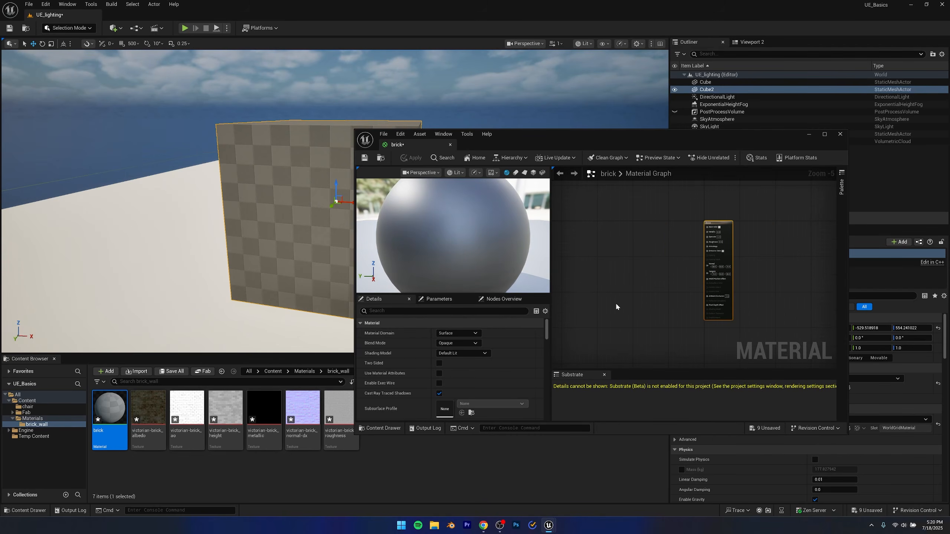
pyautogui.click(364, 473)
pyautogui.click(148, 408)
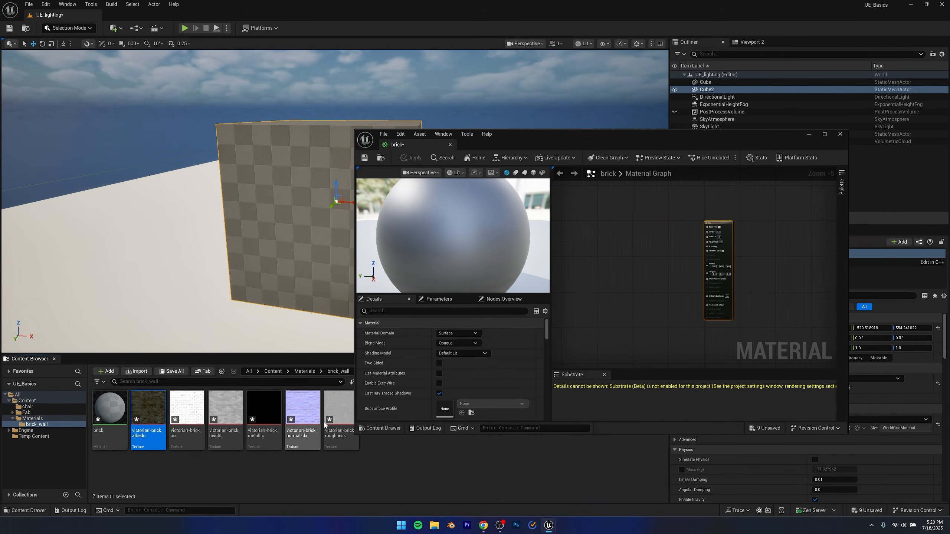
pyautogui.keyDown('shift'); pyautogui.click(335, 416); pyautogui.keyUp('shift')
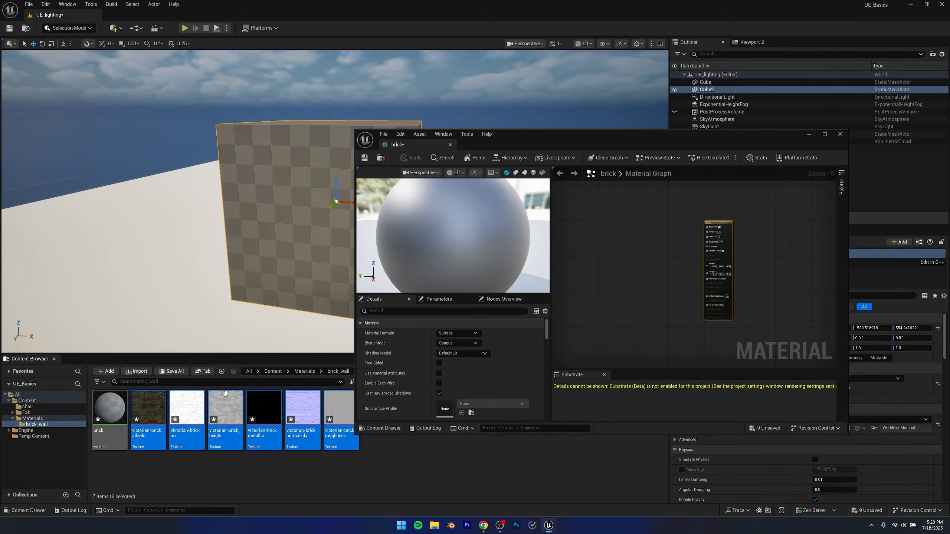
pyautogui.moveTo(220, 429); pyautogui.dragTo(665, 354)
pyautogui.click(644, 257)
# Step: Maximize the brick material editor and widen its graph area by narrowing the preview and details area
pyautogui.doubleClick(628, 138)
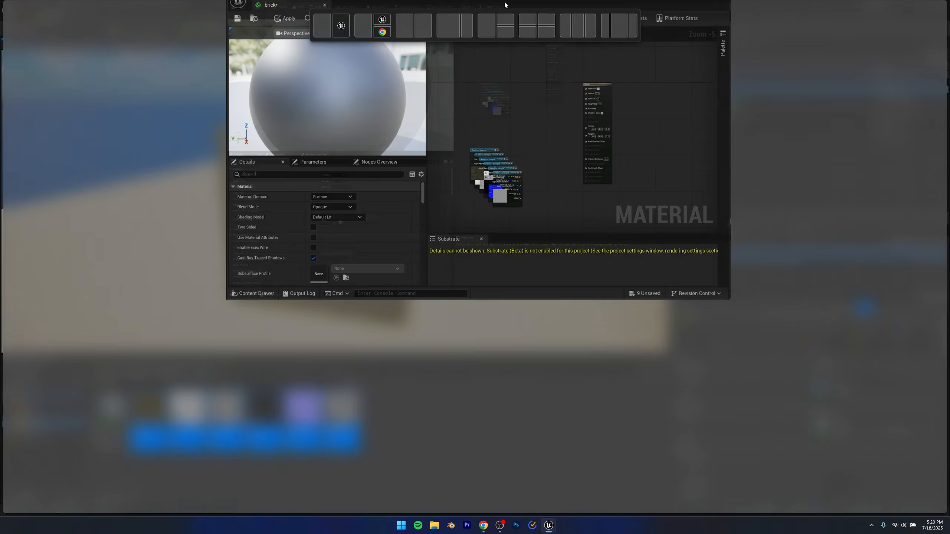
pyautogui.scroll(3, 485, 274)
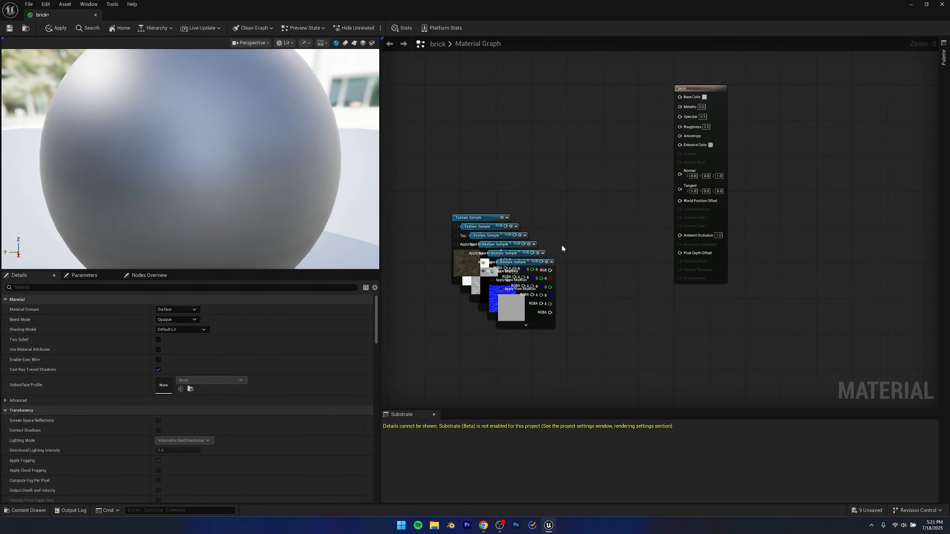
pyautogui.moveTo(562, 249); pyautogui.dragTo(555, 284, button='right')
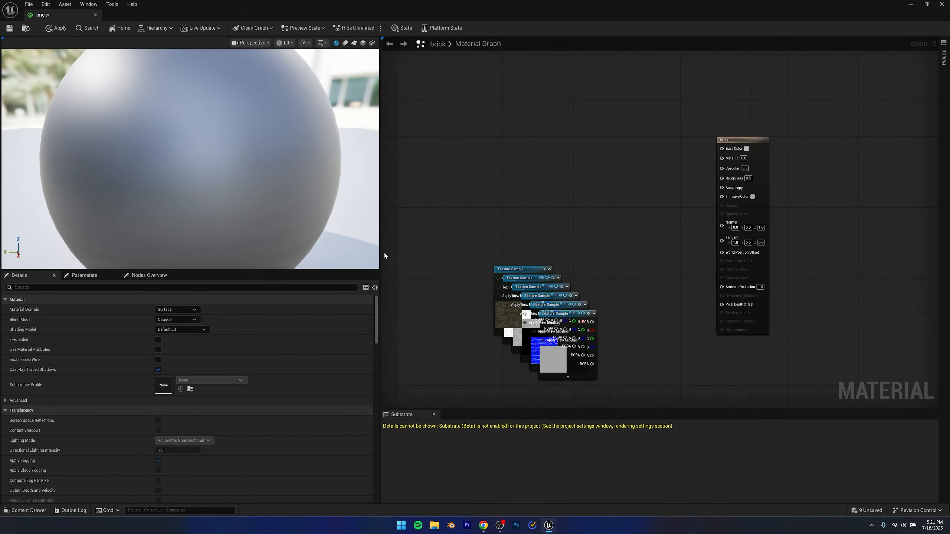
pyautogui.click(742, 143)
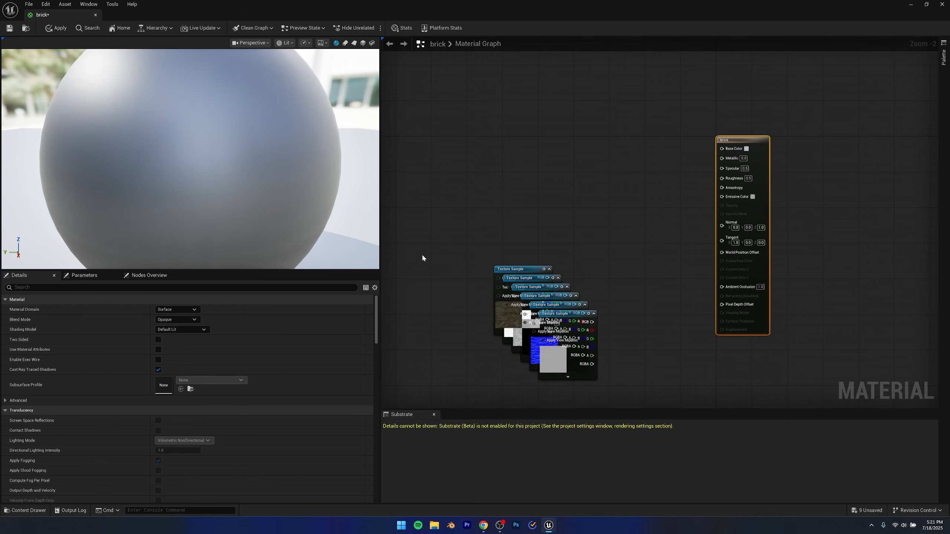
pyautogui.moveTo(381, 244); pyautogui.dragTo(205, 248)
pyautogui.scroll(3, 403, 210)
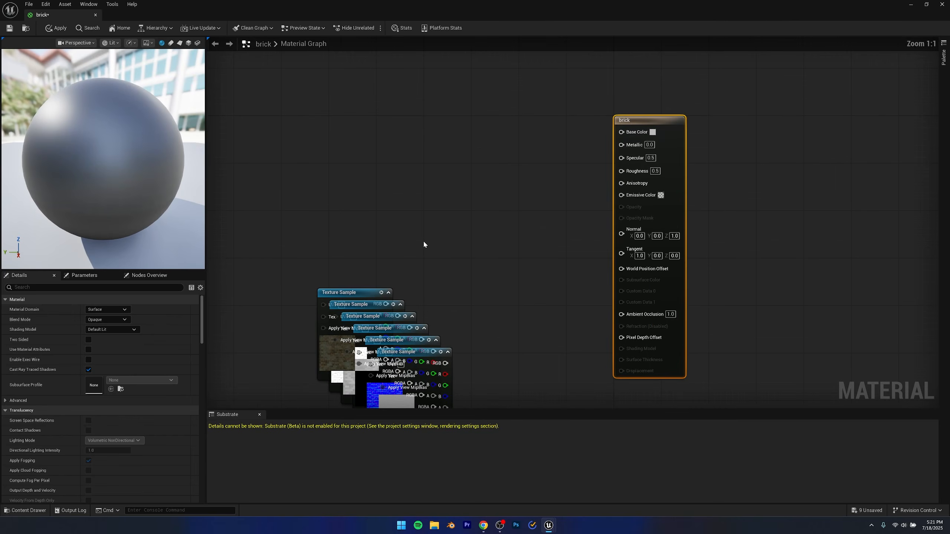
# Step: Move the victorian-brick_albedo Texture Sample clear of the stack and connect its RGB output to Base Color
pyautogui.moveTo(350, 297); pyautogui.dragTo(326, 106)
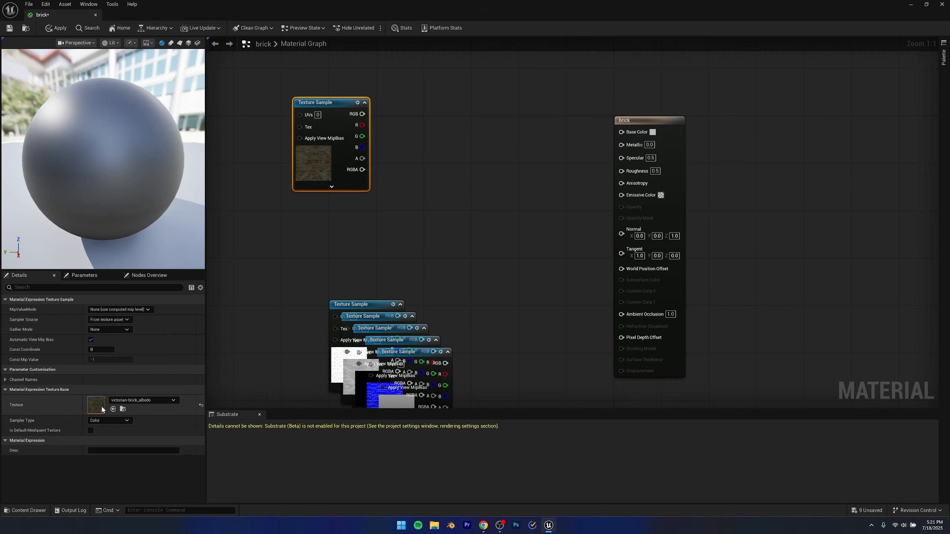
pyautogui.moveTo(396, 224); pyautogui.dragTo(375, 311, button='right')
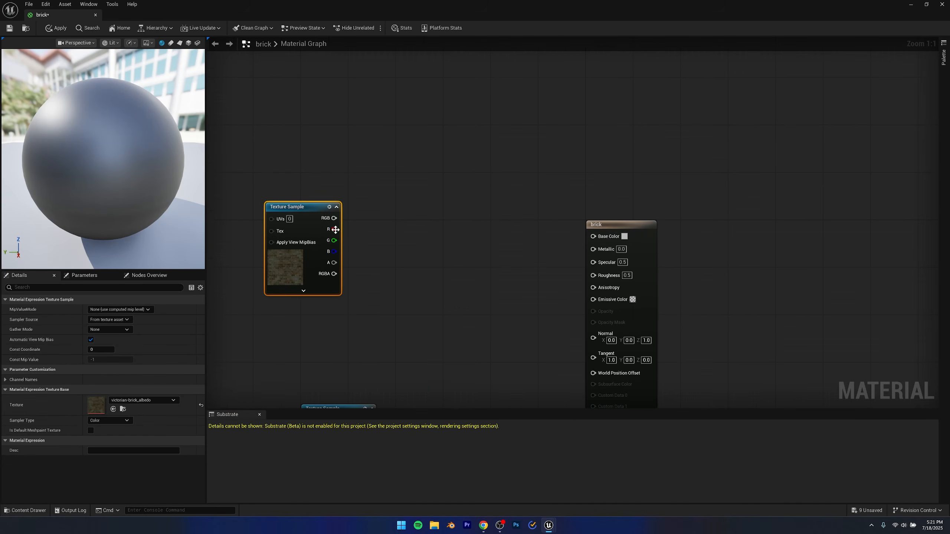
pyautogui.moveTo(334, 217); pyautogui.dragTo(594, 236)
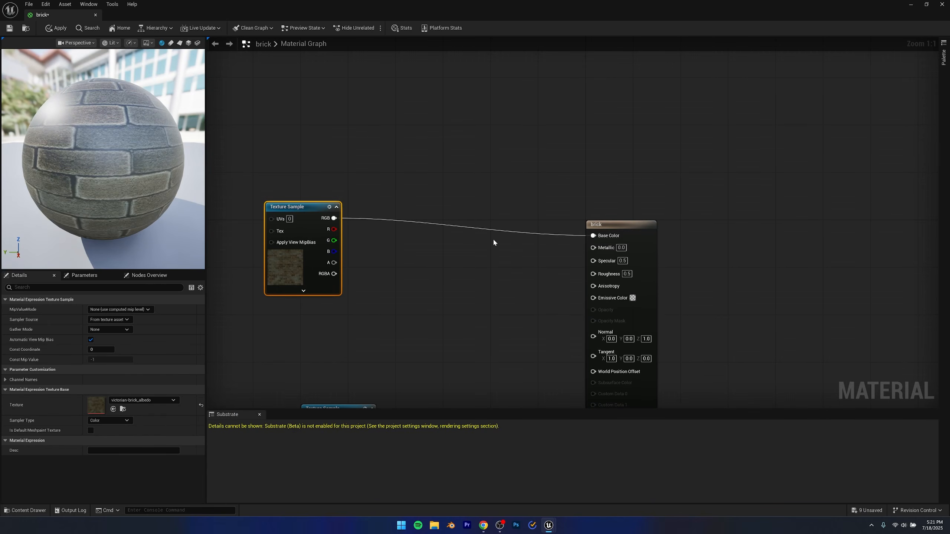
# Step: Apply the albedo change to the brick material and inspect the result on Cube2 in the level
pyautogui.moveTo(129, 138)
pyautogui.mouseDown()
pyautogui.moveTo(112, 139)
pyautogui.moveTo(131, 165)
pyautogui.moveTo(141, 152)
pyautogui.mouseUp()
pyautogui.moveTo(228, 4); pyautogui.dragTo(271, 458)
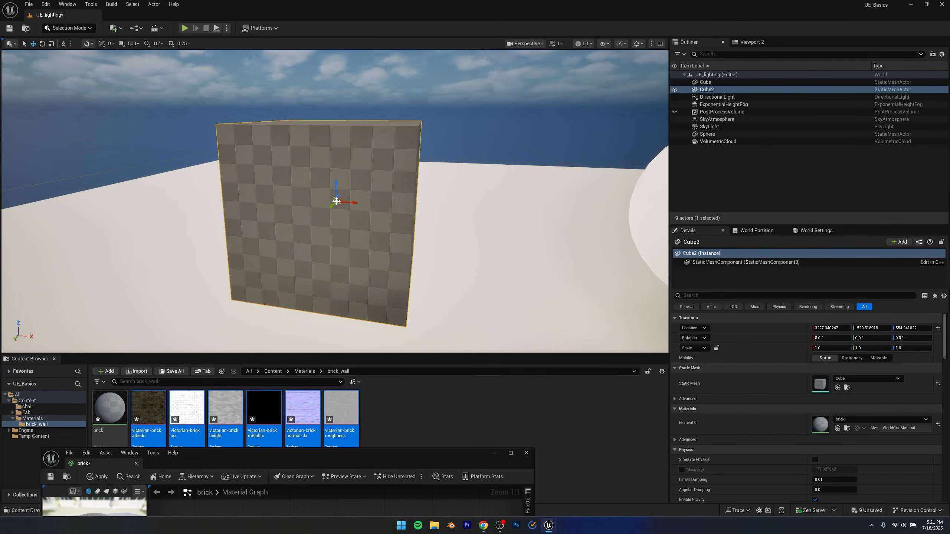
pyautogui.moveTo(232, 455); pyautogui.dragTo(350, 387)
pyautogui.click(275, 220)
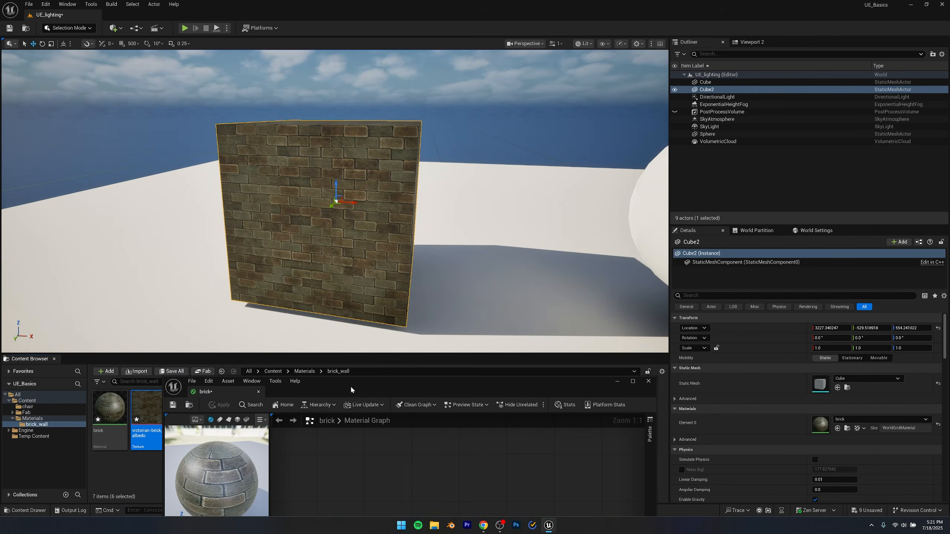
pyautogui.moveTo(364, 227); pyautogui.dragTo(343, 233, button='right')
pyautogui.press('w')
pyautogui.moveTo(380, 385); pyautogui.dragTo(428, 2)
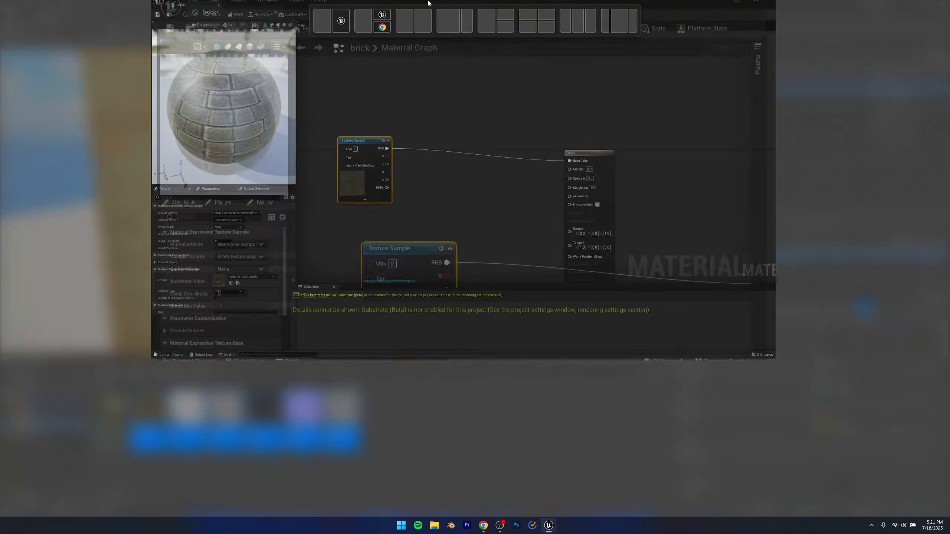
# Step: Place the victorian-brick_ao Texture Sample below the albedo node and connect its RGB output to Ambient Occlusion
pyautogui.scroll(-1, 436, 237)
pyautogui.moveTo(426, 299); pyautogui.dragTo(431, 229, button='right')
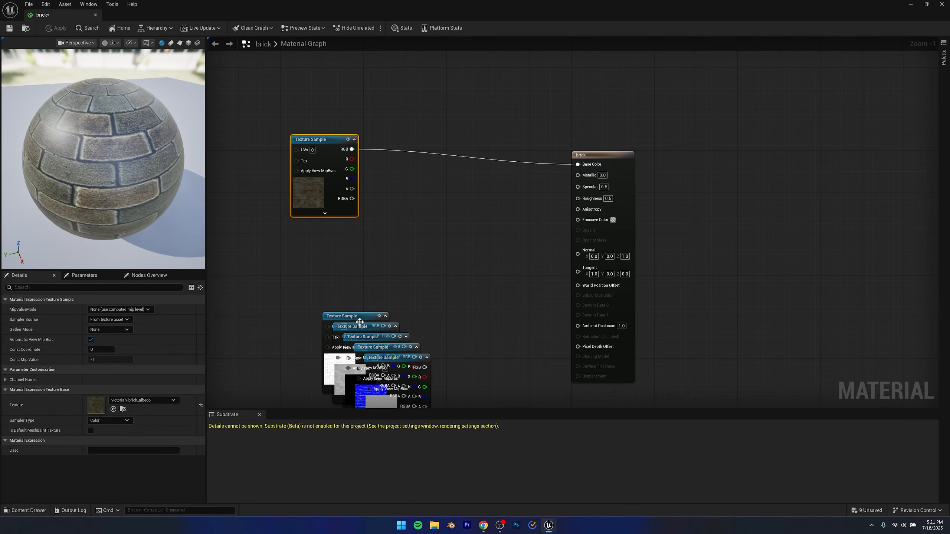
pyautogui.moveTo(359, 322); pyautogui.dragTo(599, 326)
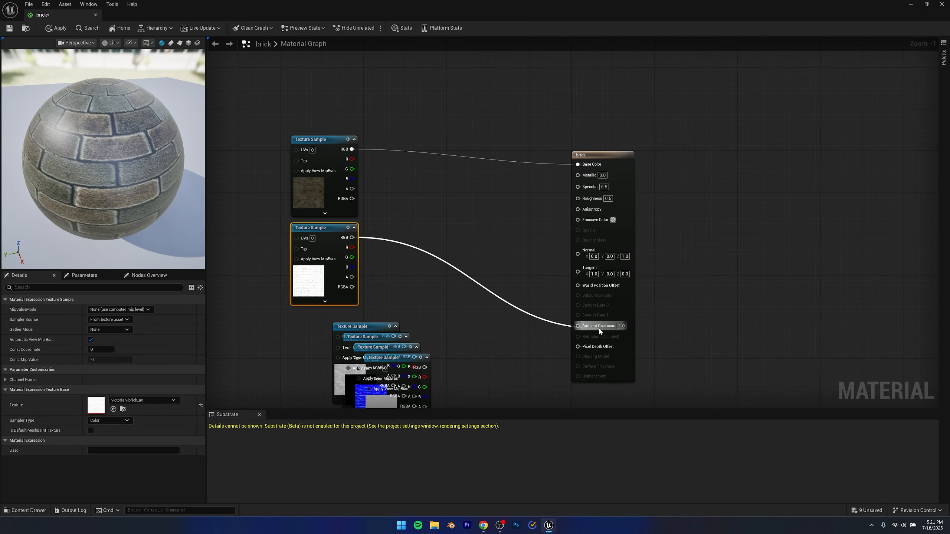
# Step: Apply the ambient occlusion change and check Cube2 in the level before returning to the maximized material graph
pyautogui.doubleClick(303, 7)
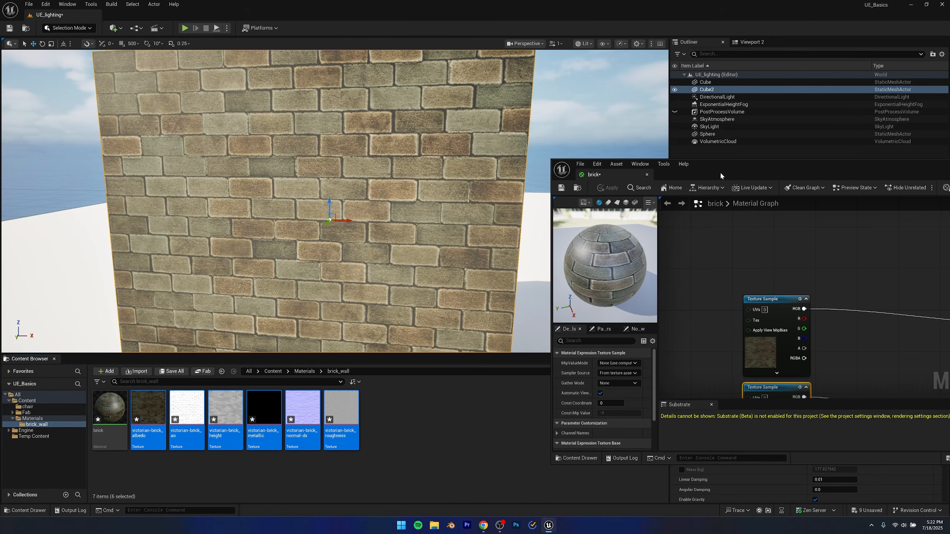
pyautogui.moveTo(721, 176); pyautogui.dragTo(403, 2)
pyautogui.scroll(-1, 399, 298)
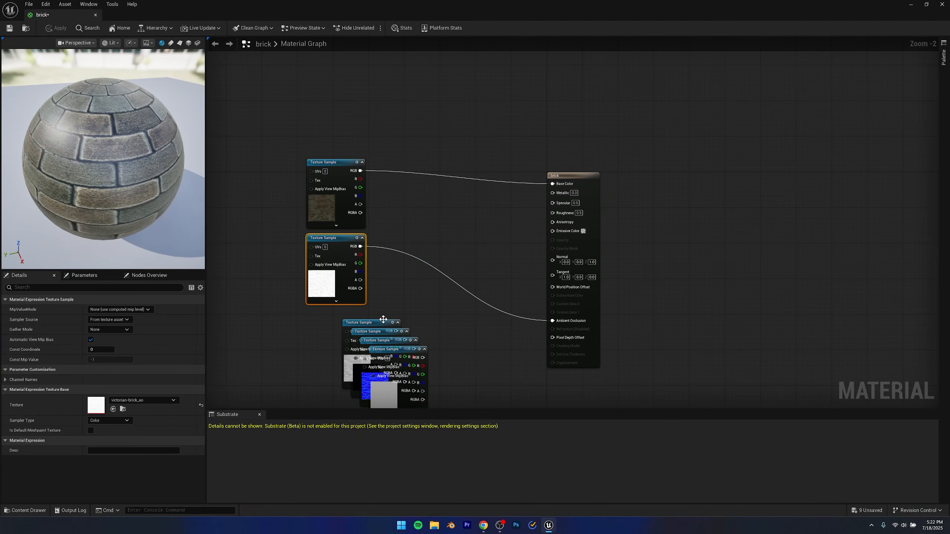
# Step: Remove the victorian-brick_height Texture Sample, and place the metallic Texture Sample below the ambient occlusion node with its RGB output connected to Metallic
pyautogui.moveTo(384, 319); pyautogui.dragTo(347, 310)
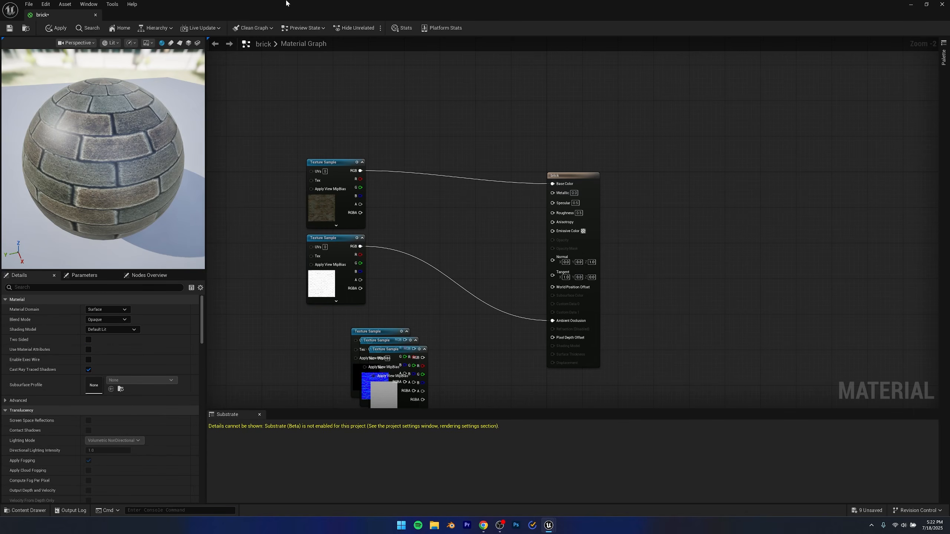
pyautogui.moveTo(288, 4); pyautogui.dragTo(417, 285)
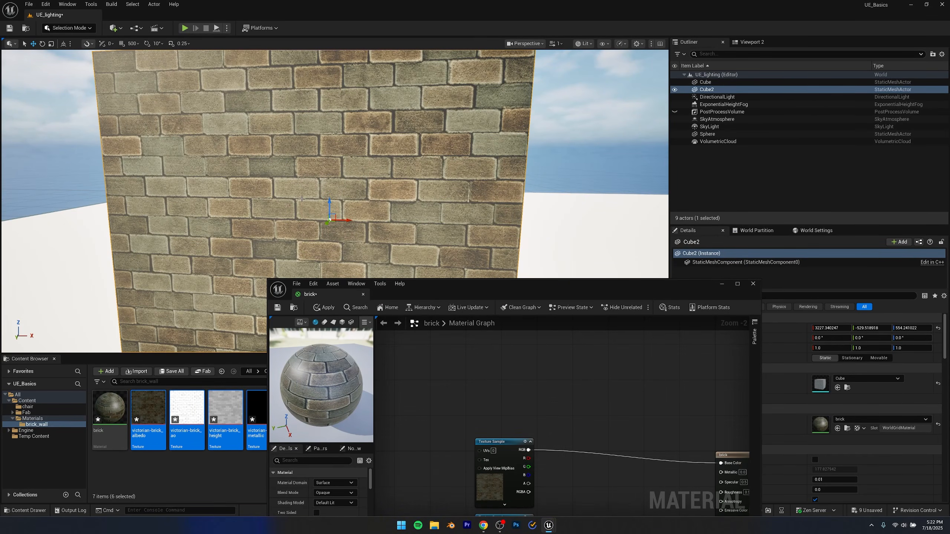
pyautogui.moveTo(443, 292); pyautogui.dragTo(387, 2)
pyautogui.moveTo(376, 331); pyautogui.dragTo(568, 193)
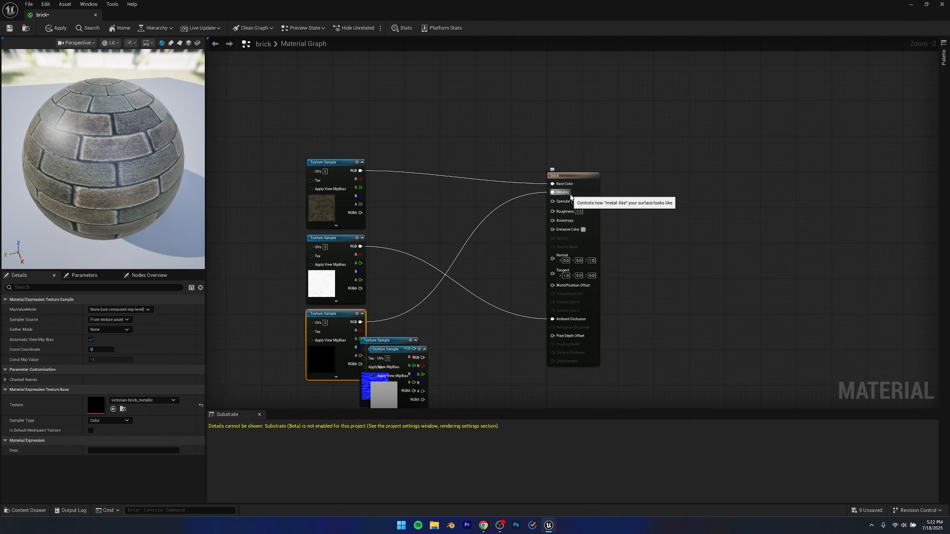
# Step: Place the victorian-brick_normal Texture Sample below the metallic node and connect its RGB output to Normal
pyautogui.moveTo(421, 328); pyautogui.dragTo(407, 265, button='right')
pyautogui.moveTo(434, 321); pyautogui.dragTo(546, 198)
pyautogui.click(450, 313)
# Step: Apply the metallic and normal changes to the brick material and inspect the surface relief on Cube2 in the level
pyautogui.moveTo(317, 4); pyautogui.dragTo(675, 159)
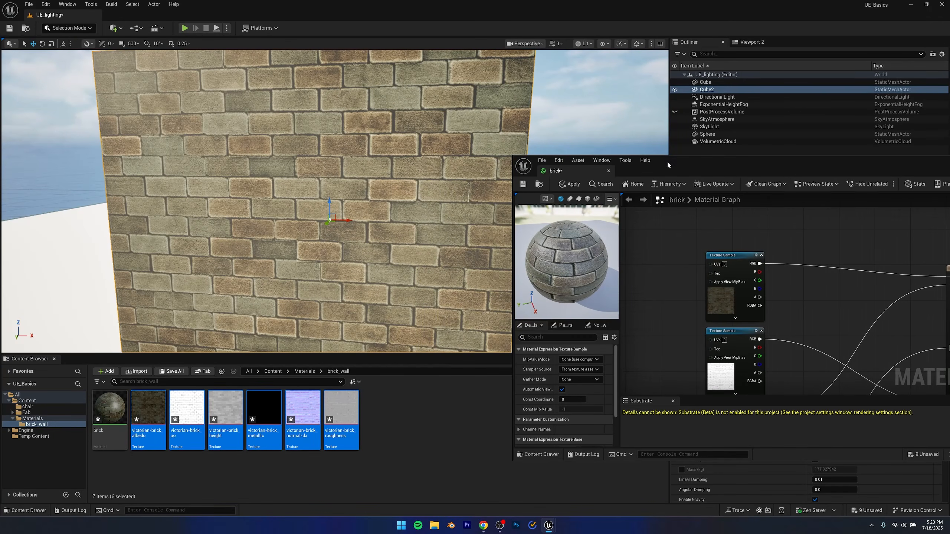
pyautogui.click(572, 185)
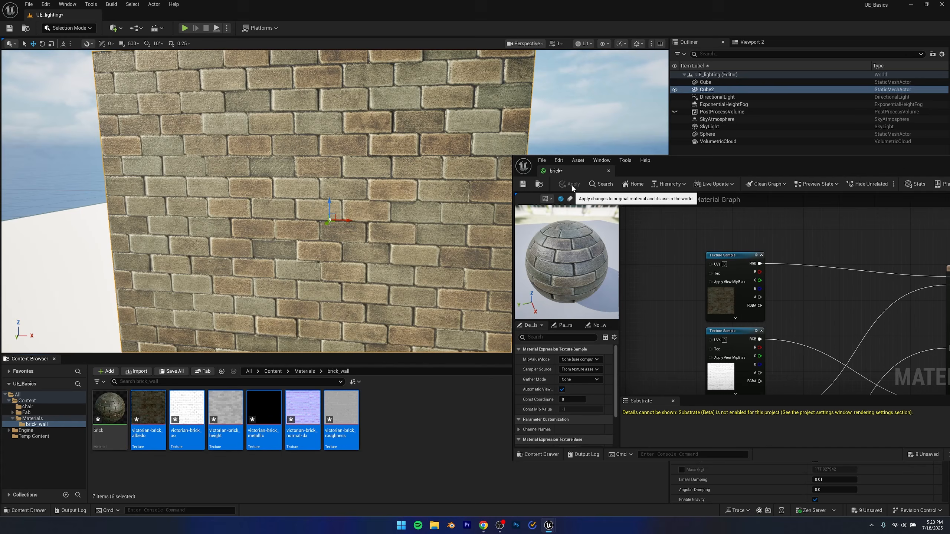
pyautogui.press('s')
pyautogui.moveTo(393, 209)
pyautogui.mouseDown(button='right')
pyautogui.moveTo(366, 210)
pyautogui.moveTo(401, 210)
pyautogui.mouseUp(button='right')
pyautogui.press('w')
pyautogui.press('s')
pyautogui.press('a')
pyautogui.press('w')
pyautogui.press('s')
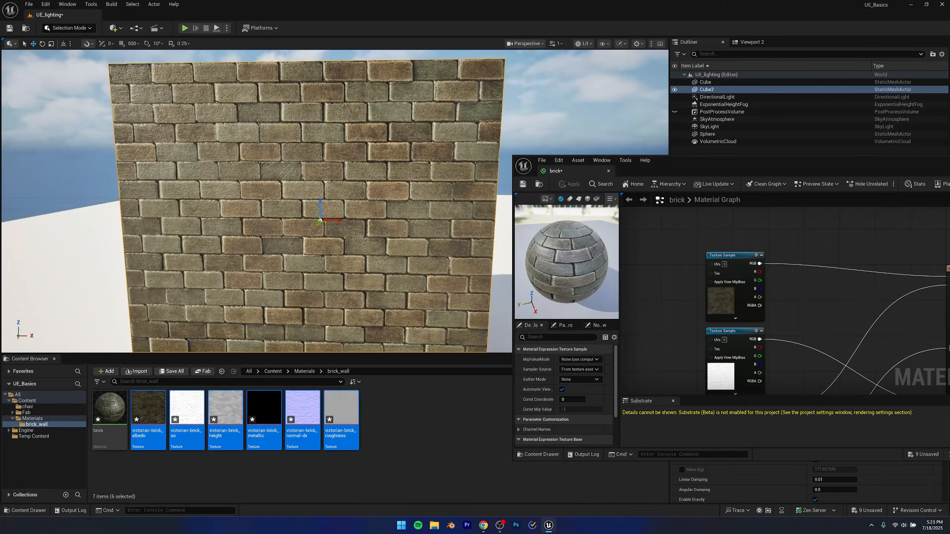
# Step: Compare Cube2 without and with the normal map by breaking and restoring the Normal connection, applying the material each time
pyautogui.moveTo(838, 385); pyautogui.dragTo(741, 335, button='right')
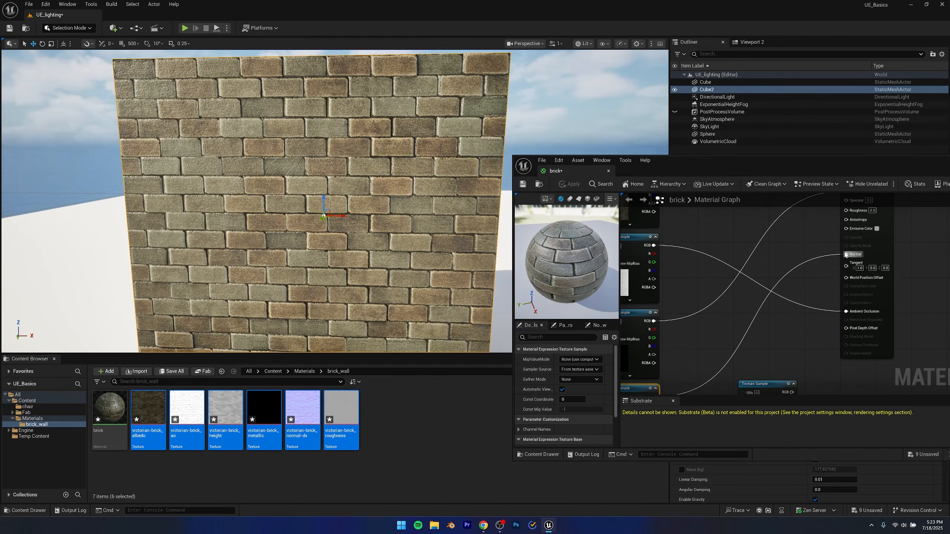
pyautogui.keyDown('ctrl'); pyautogui.moveTo(846, 255); pyautogui.dragTo(828, 249); pyautogui.keyUp('ctrl')
pyautogui.click(698, 281)
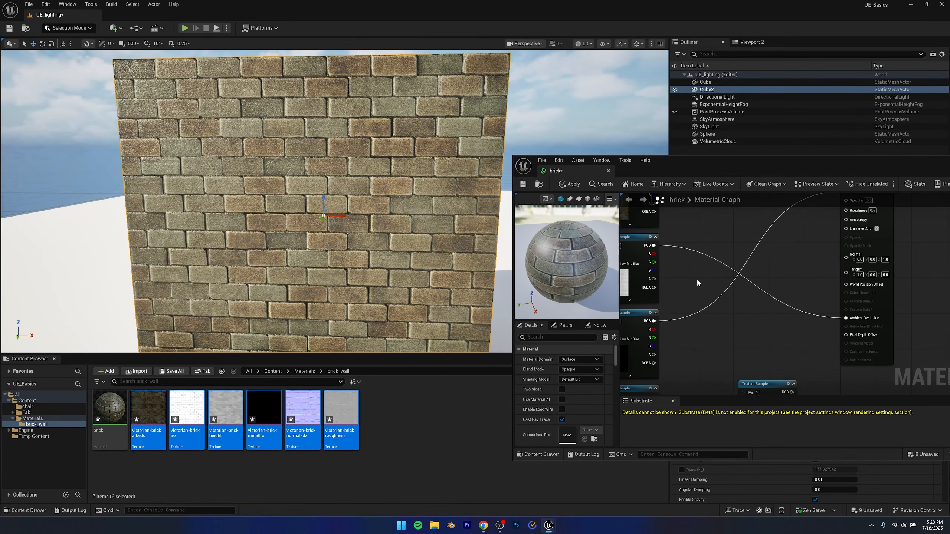
pyautogui.click(568, 184)
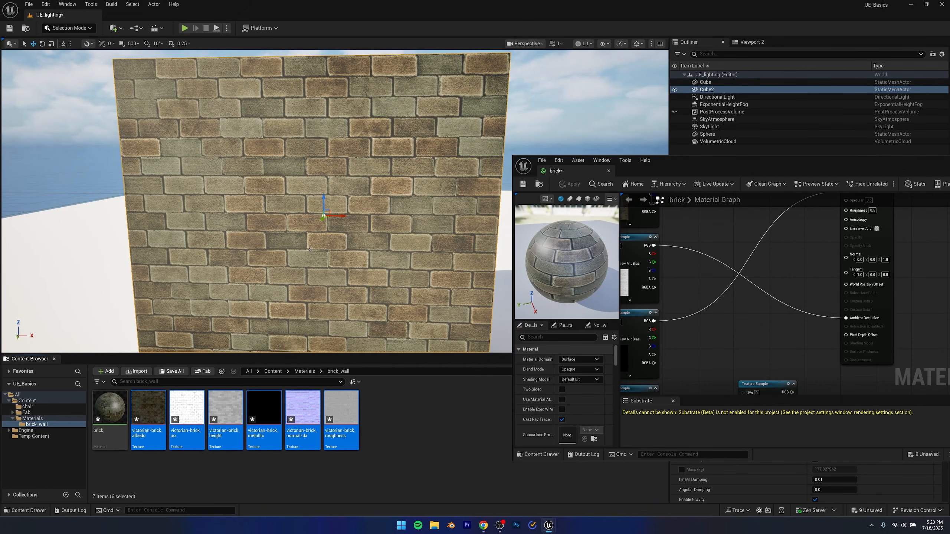
pyautogui.moveTo(694, 305); pyautogui.dragTo(699, 281, button='right')
pyautogui.moveTo(659, 373); pyautogui.dragTo(850, 234)
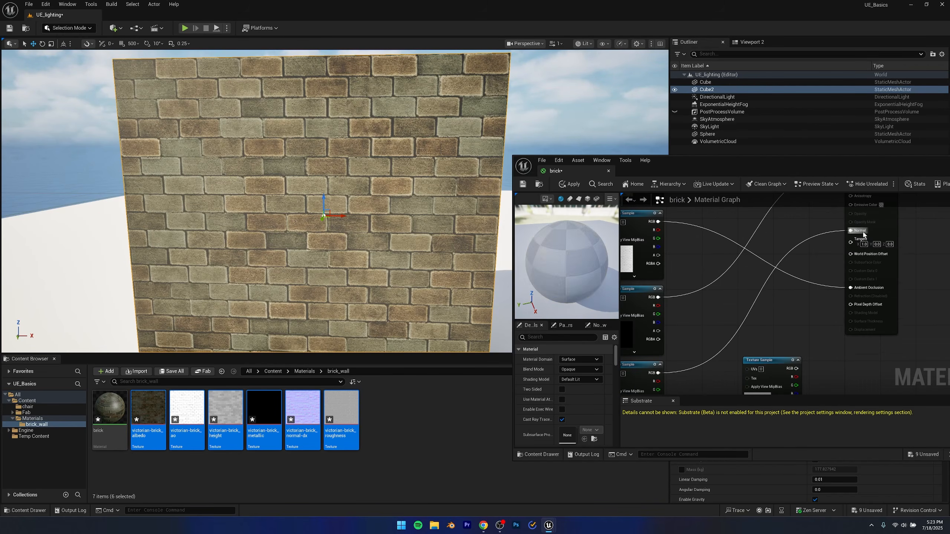
pyautogui.click(570, 184)
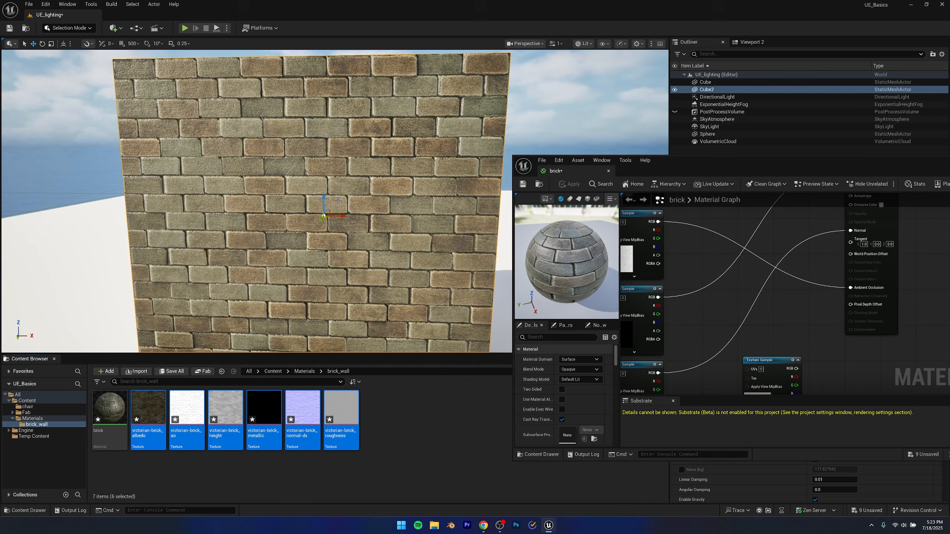
# Step: Place the victorian-brick_roughness Texture Sample below the normal node and connect its RGB output to Roughness
pyautogui.scroll(-1, 705, 310)
pyautogui.moveTo(717, 318); pyautogui.dragTo(779, 241, button='right')
pyautogui.click(686, 328)
pyautogui.click(707, 365)
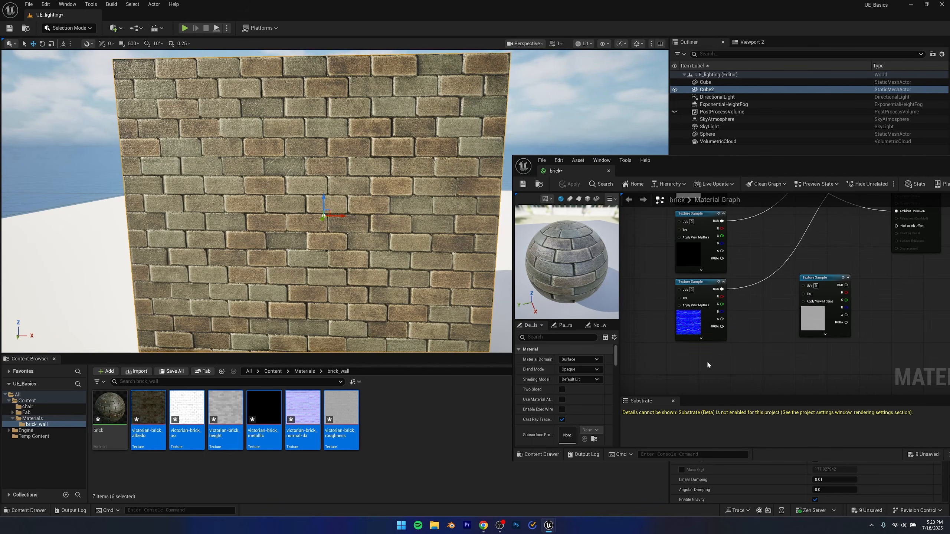
pyautogui.click(816, 281)
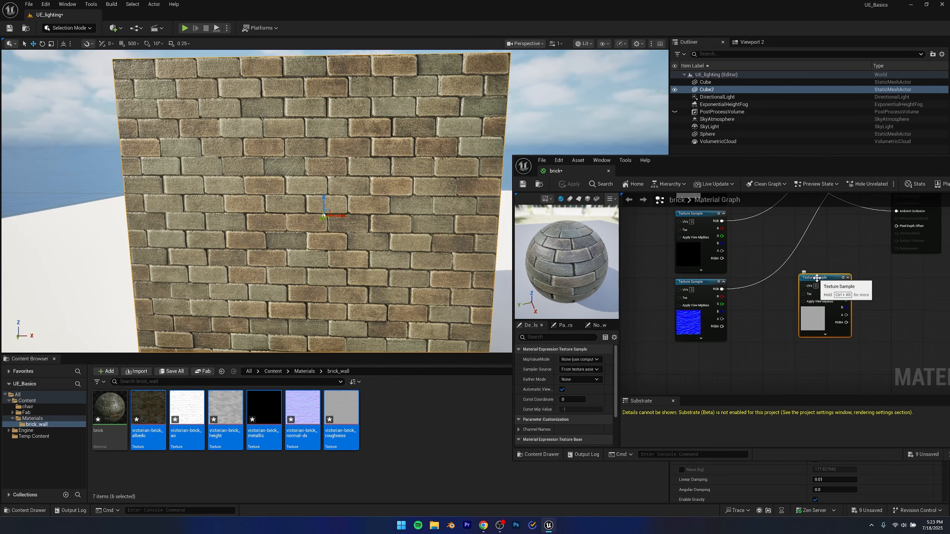
pyautogui.moveTo(817, 278); pyautogui.dragTo(694, 354)
pyautogui.scroll(-3, 610, 375)
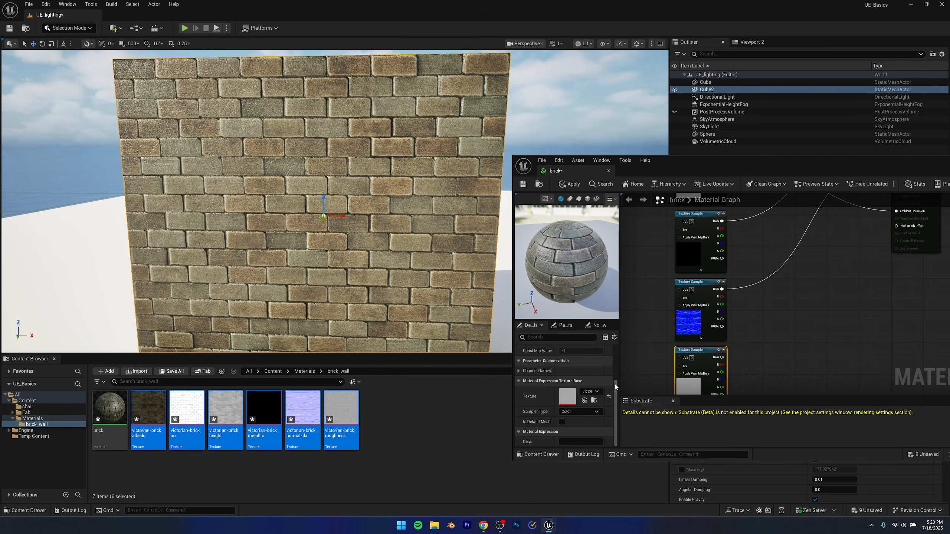
pyautogui.moveTo(619, 375); pyautogui.dragTo(669, 375)
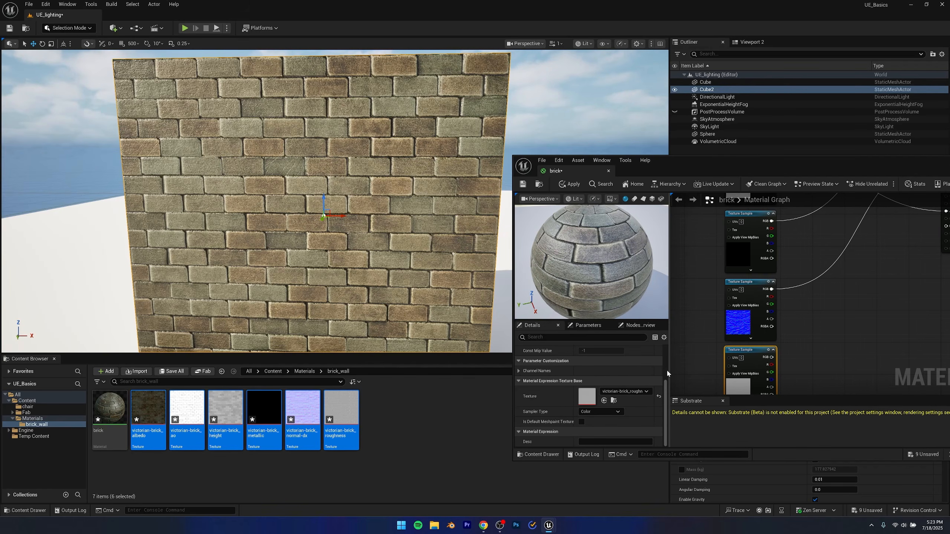
pyautogui.moveTo(828, 306); pyautogui.dragTo(774, 321, button='right')
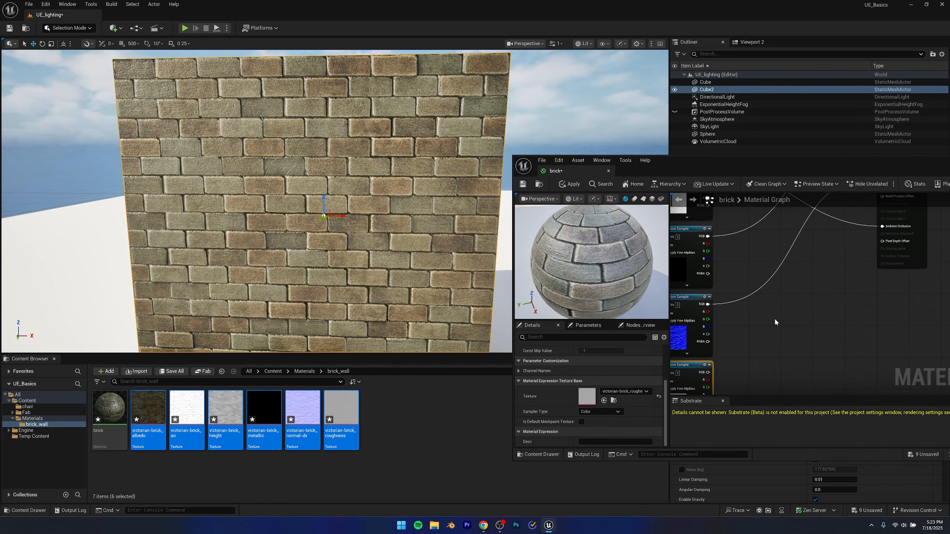
pyautogui.moveTo(670, 360); pyautogui.dragTo(791, 234)
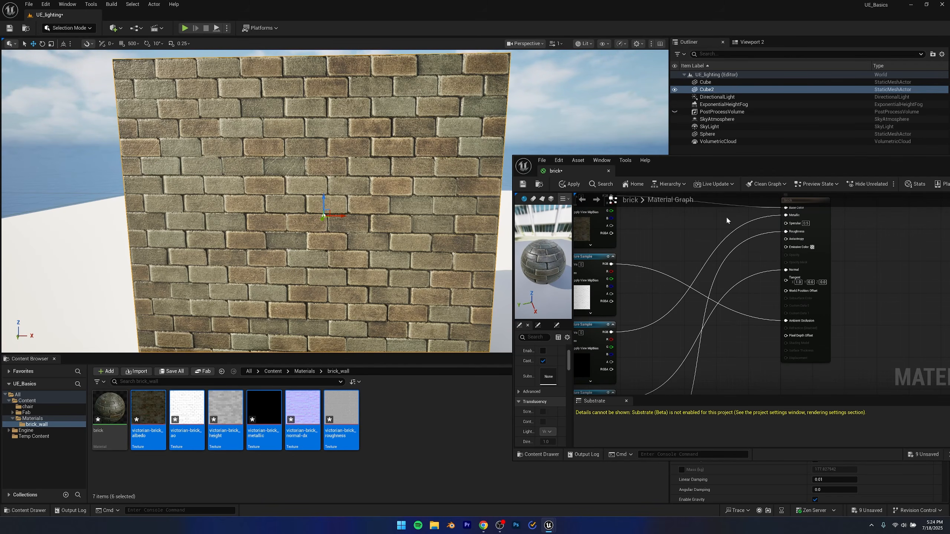
# Step: Apply the roughness change to the brick material and inspect Cube2 up close and from around its corner
pyautogui.click(568, 183)
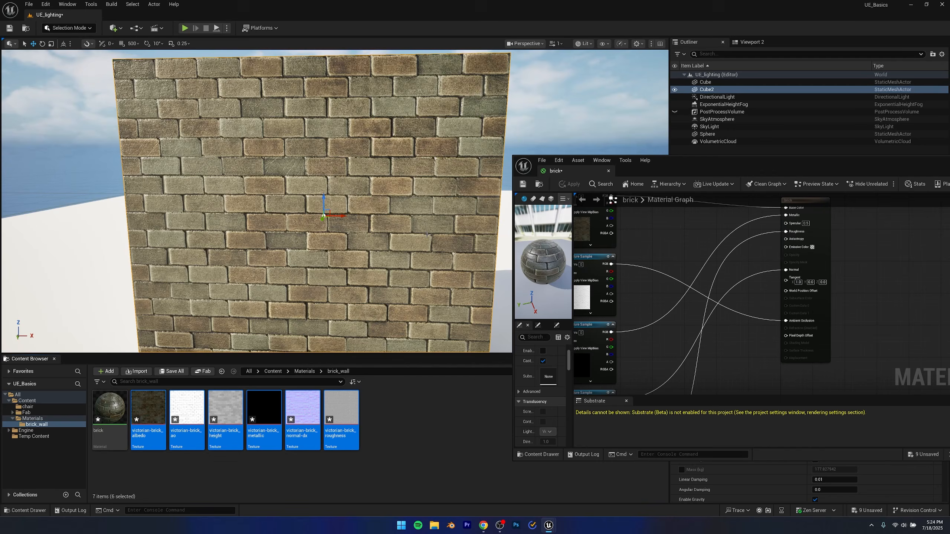
pyautogui.moveTo(336, 210); pyautogui.dragTo(250, 146, button='right')
pyautogui.press('w')
pyautogui.press('w')
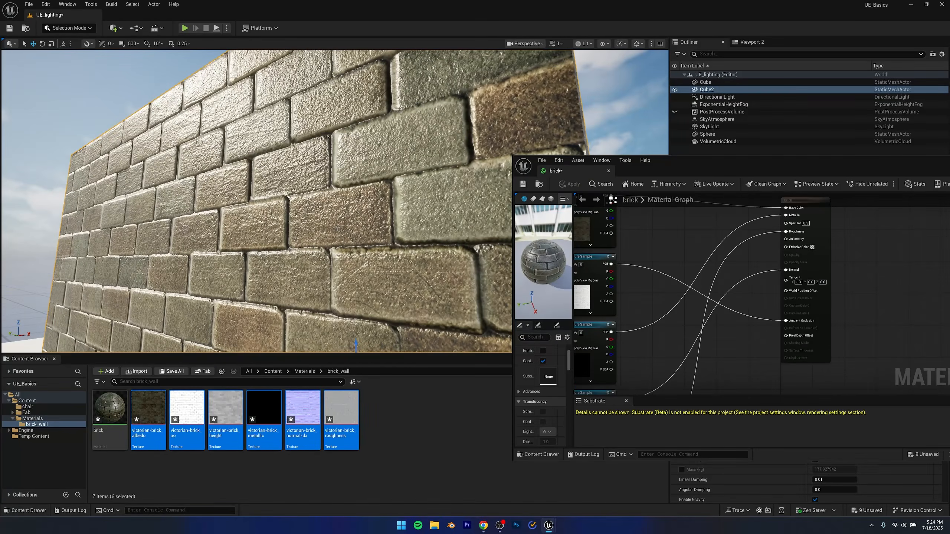
pyautogui.moveTo(357, 245); pyautogui.dragTo(419, 258, button='right')
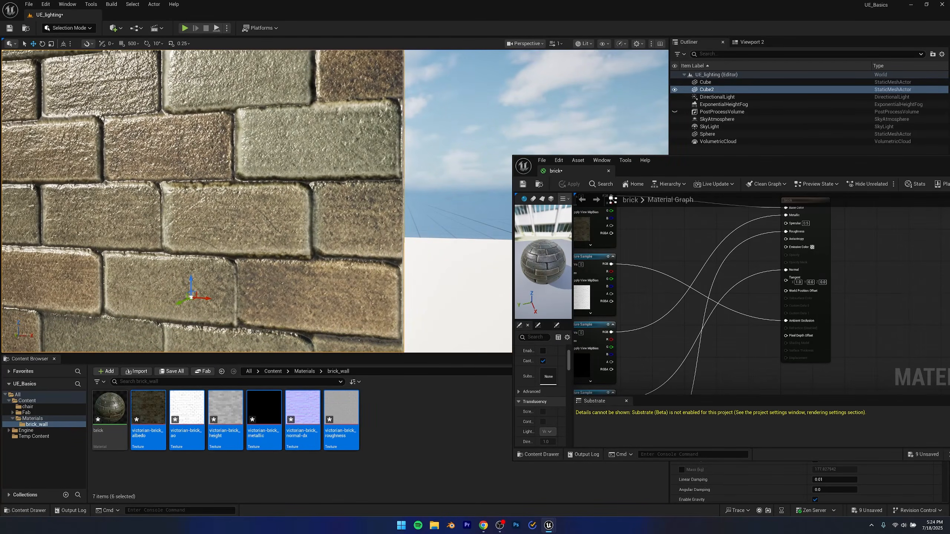
pyautogui.press('f')
pyautogui.press('w')
pyautogui.moveTo(357, 245); pyautogui.dragTo(329, 235, button='right')
pyautogui.press('a')
pyautogui.press('d')
pyautogui.press('w')
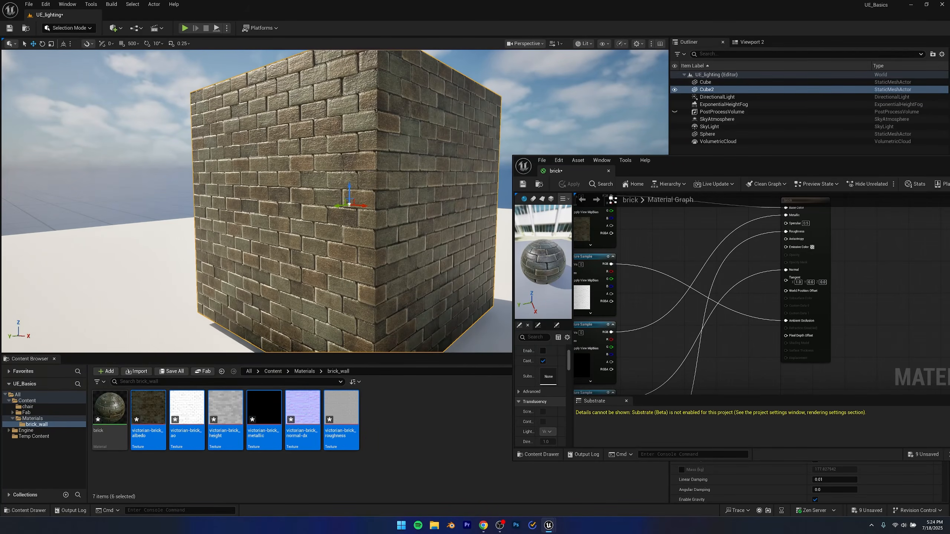
# Step: Maximize the material graph and add a Multiply node fed by the roughness Texture Sample's RGB output
pyautogui.moveTo(723, 163); pyautogui.dragTo(598, 1)
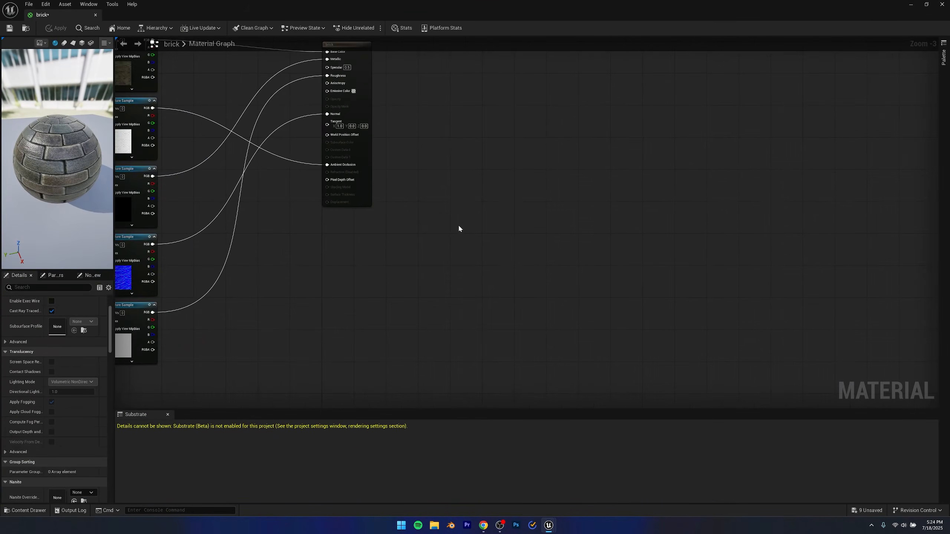
pyautogui.moveTo(236, 335); pyautogui.dragTo(313, 400)
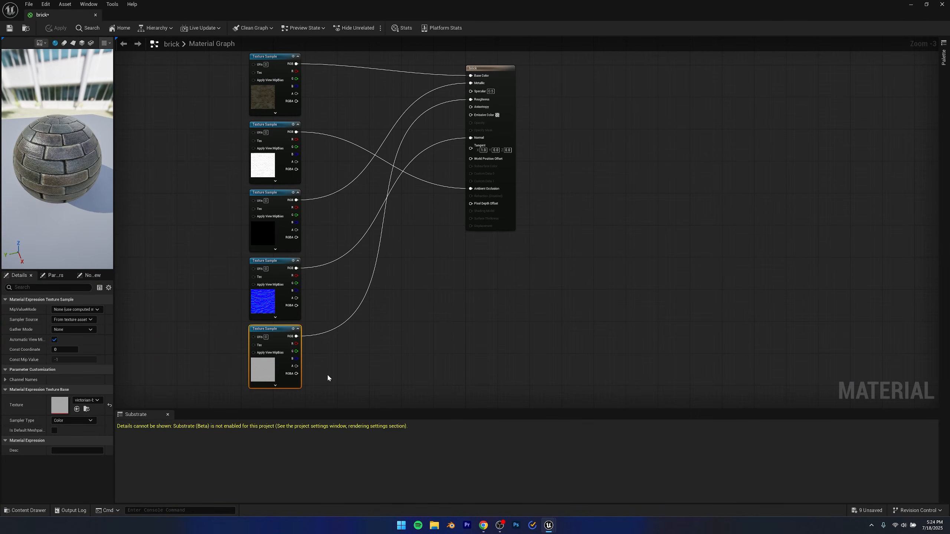
pyautogui.click(326, 373)
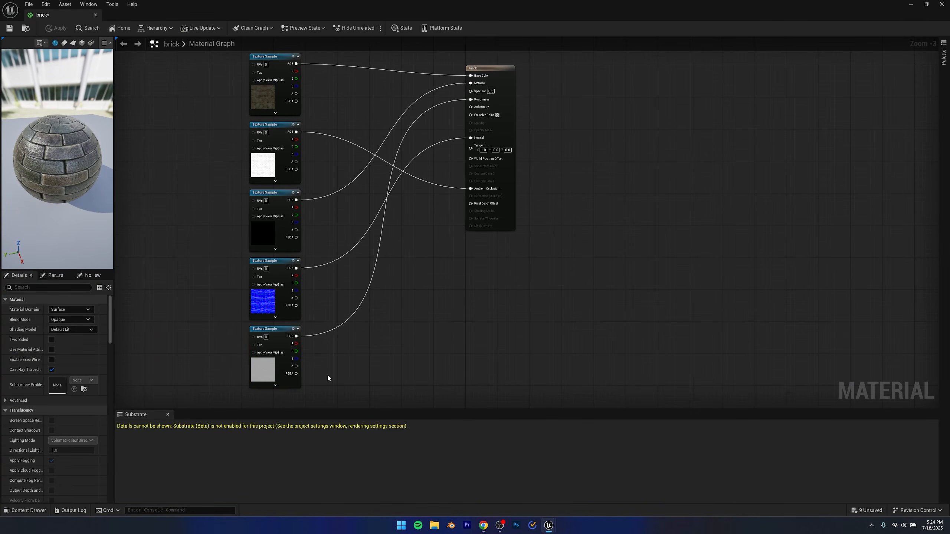
pyautogui.moveTo(296, 336); pyautogui.dragTo(394, 301)
pyautogui.write('jm')
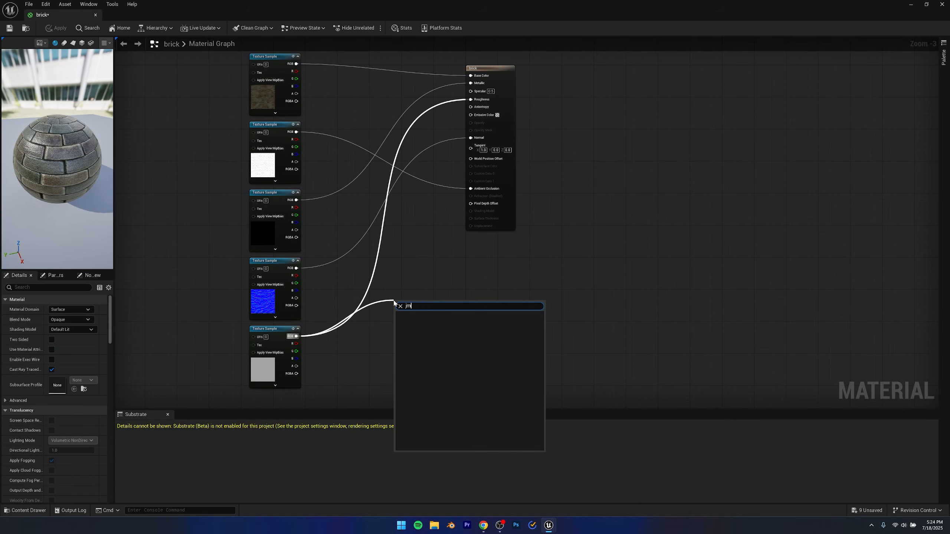
pyautogui.write('ult')
pyautogui.hotkey('ctrl', 'a')
pyautogui.write('multi')
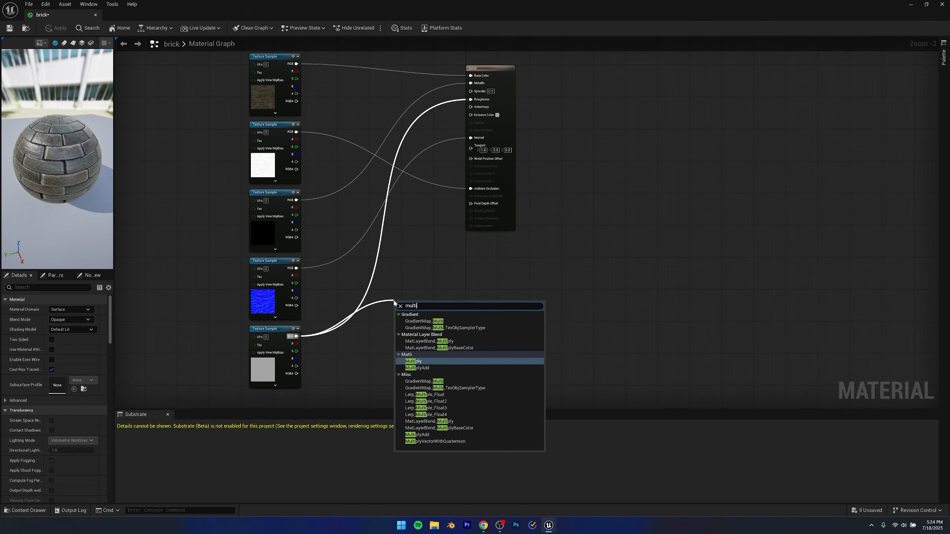
pyautogui.click(420, 362)
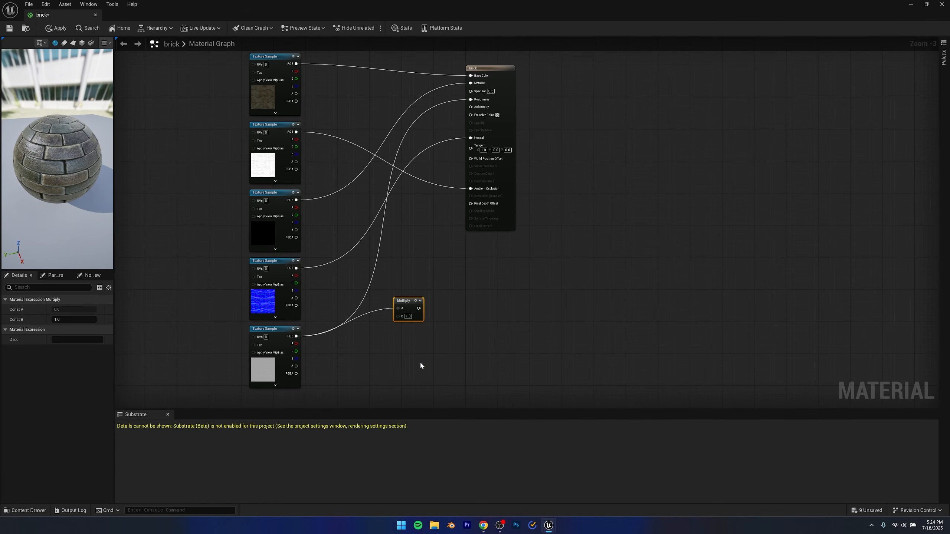
# Step: Set the Multiply node's B value to 2.0 and connect its output to Roughness
pyautogui.scroll(3, 408, 320)
pyautogui.click(410, 314)
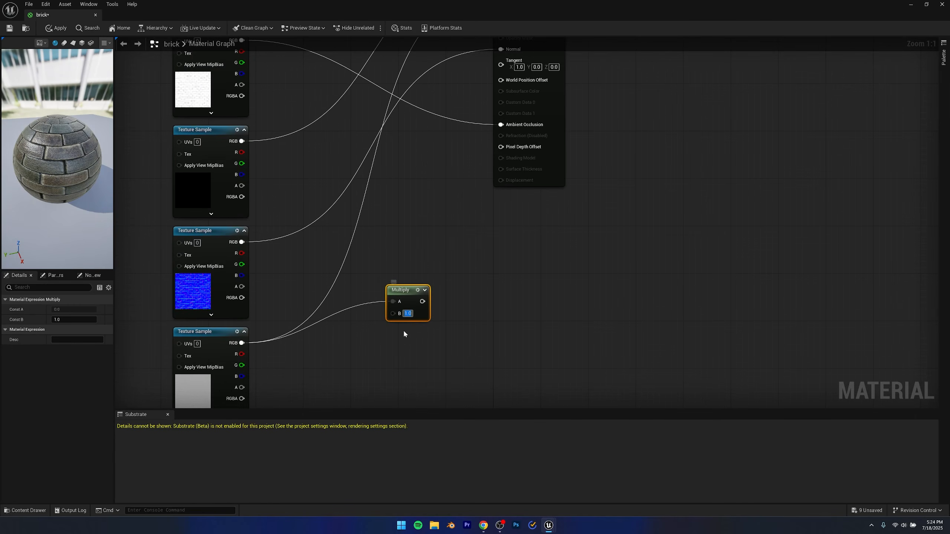
pyautogui.press('Return')
pyautogui.moveTo(409, 214); pyautogui.dragTo(412, 281, button='right')
pyautogui.moveTo(405, 359); pyautogui.dragTo(502, 83)
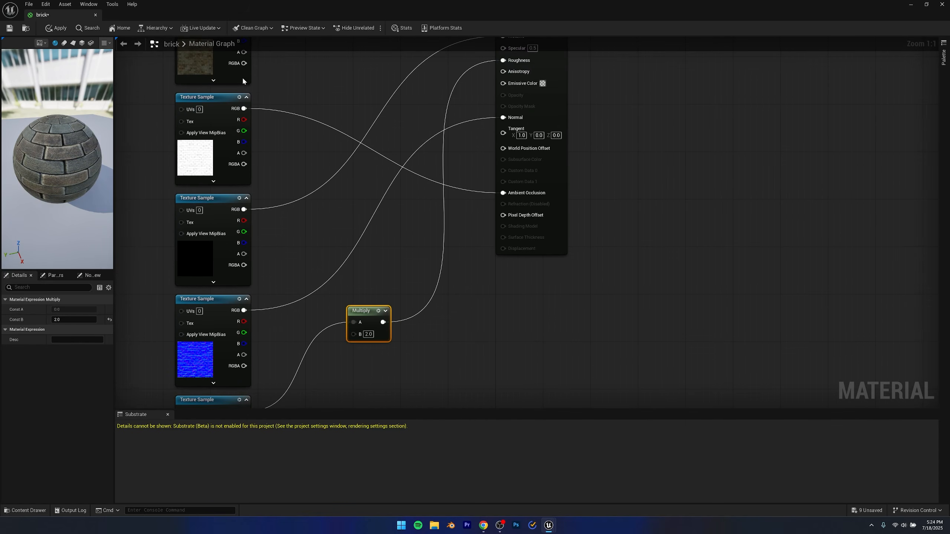
# Step: Apply the multiplied roughness to the brick material and inspect Cube2 in the level from several angles
pyautogui.moveTo(305, 9); pyautogui.dragTo(684, 221)
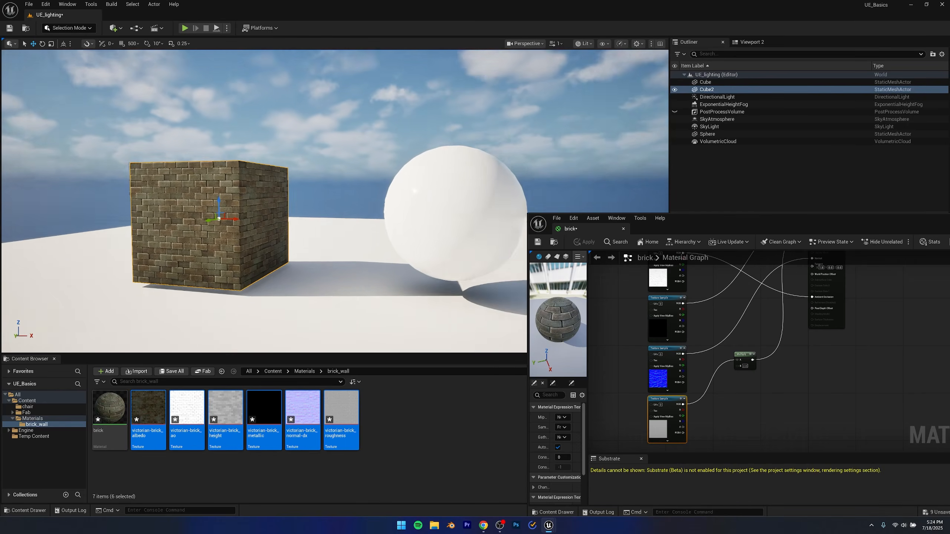
pyautogui.moveTo(336, 202); pyautogui.dragTo(377, 233, button='right')
pyautogui.press('w')
pyautogui.press('s')
pyautogui.press('a')
pyautogui.press('d')
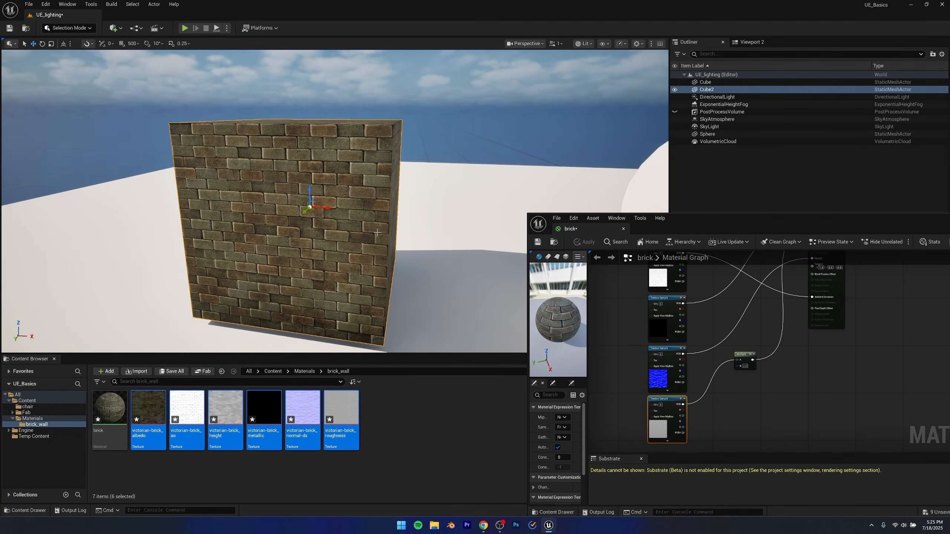
# Step: Close the brick material editor after reviewing the finished graph, and clear the texture selection in the brick_wall folder
pyautogui.scroll(-2, 707, 360)
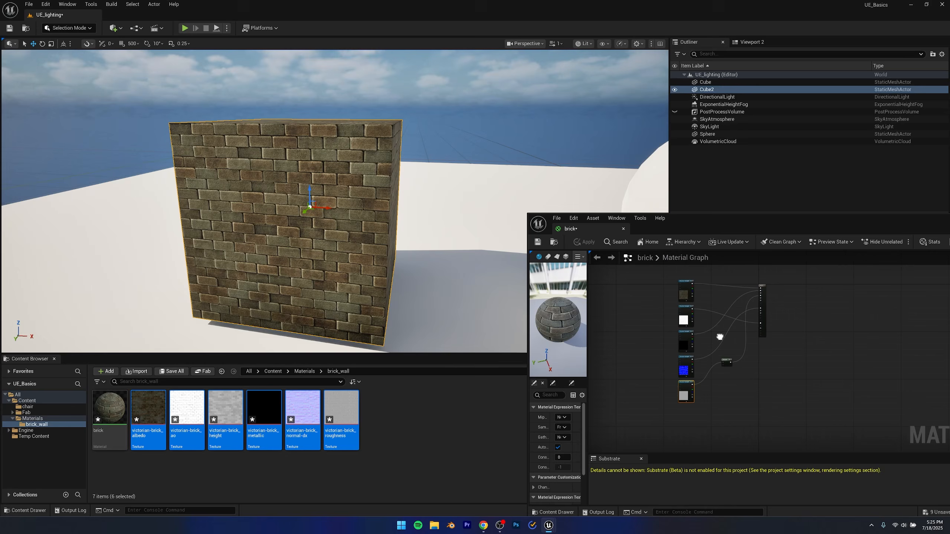
pyautogui.moveTo(718, 335); pyautogui.dragTo(713, 360, button='right')
pyautogui.scroll(1, 713, 360)
pyautogui.click(825, 394)
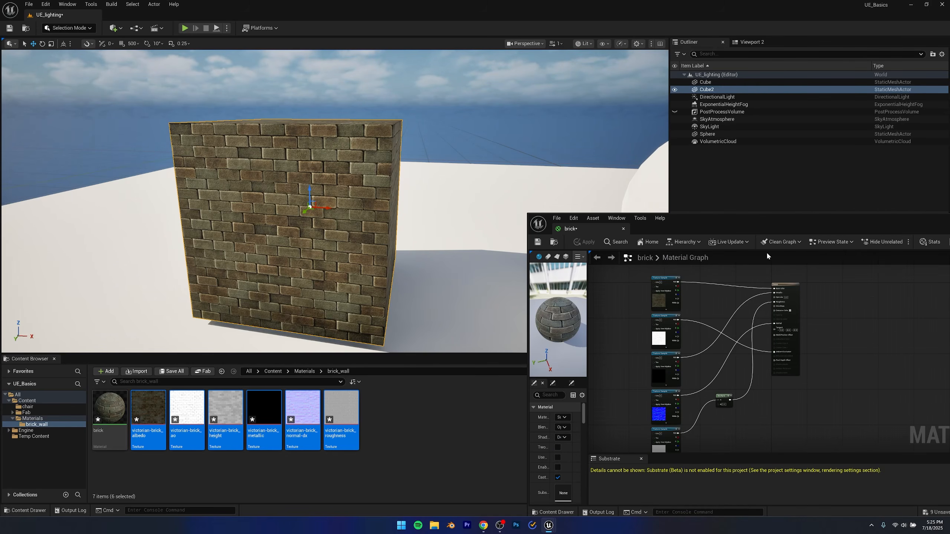
pyautogui.moveTo(764, 224); pyautogui.dragTo(591, 324)
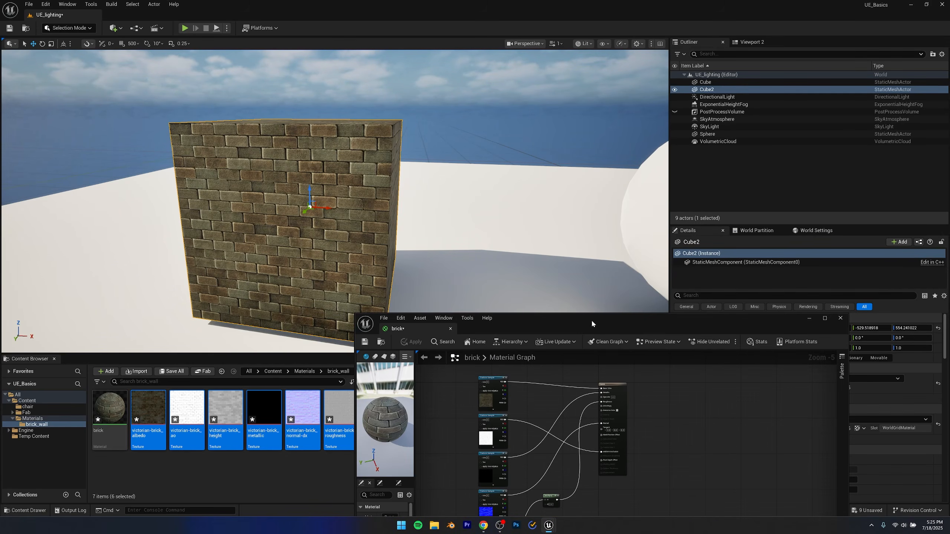
pyautogui.click(840, 319)
pyautogui.click(484, 460)
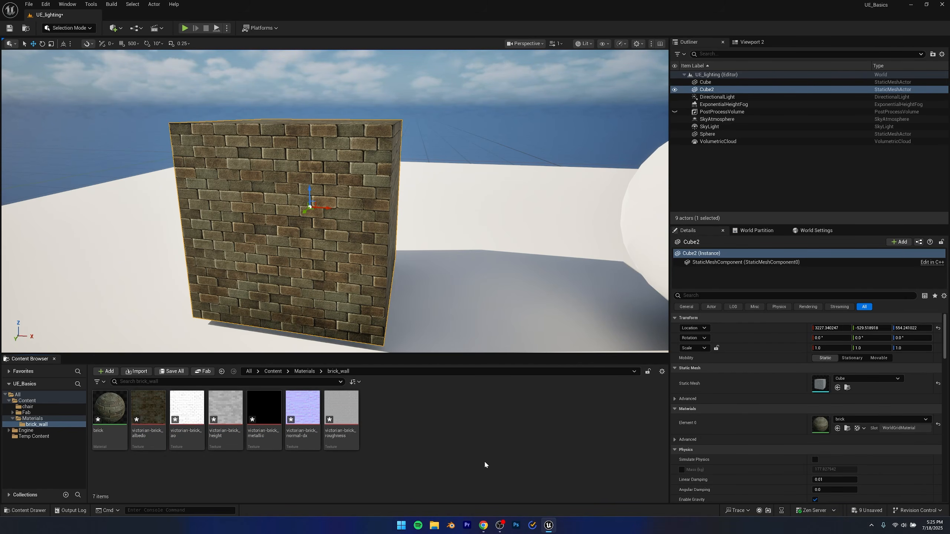
# Step: Open the Fab marketplace, search for "brick wall", and filter the results to free products only
pyautogui.click(205, 371)
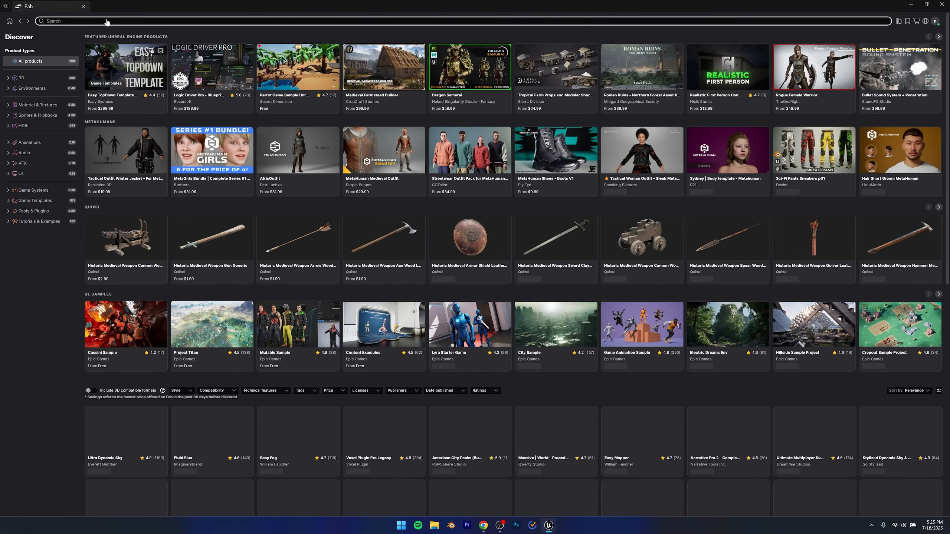
pyautogui.click(107, 20)
pyautogui.write('brick wall')
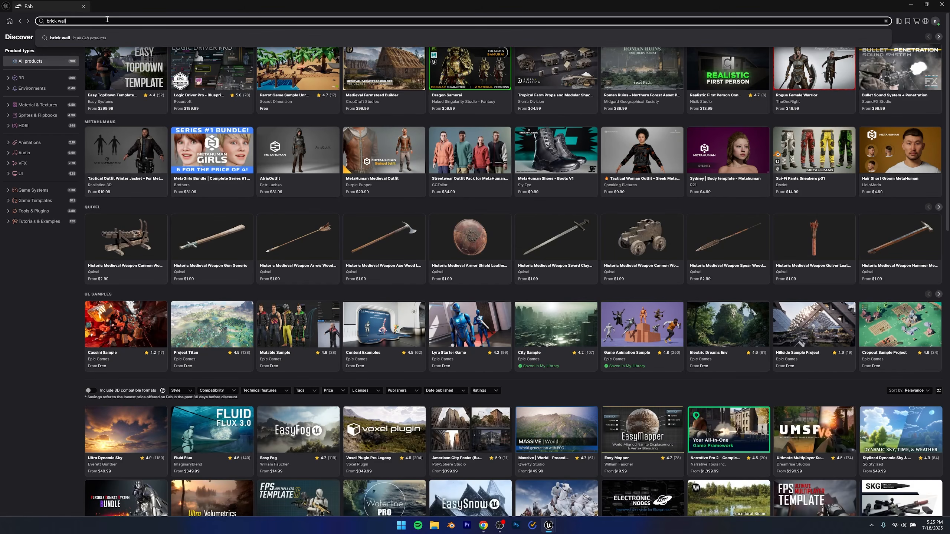
pyautogui.press('Return')
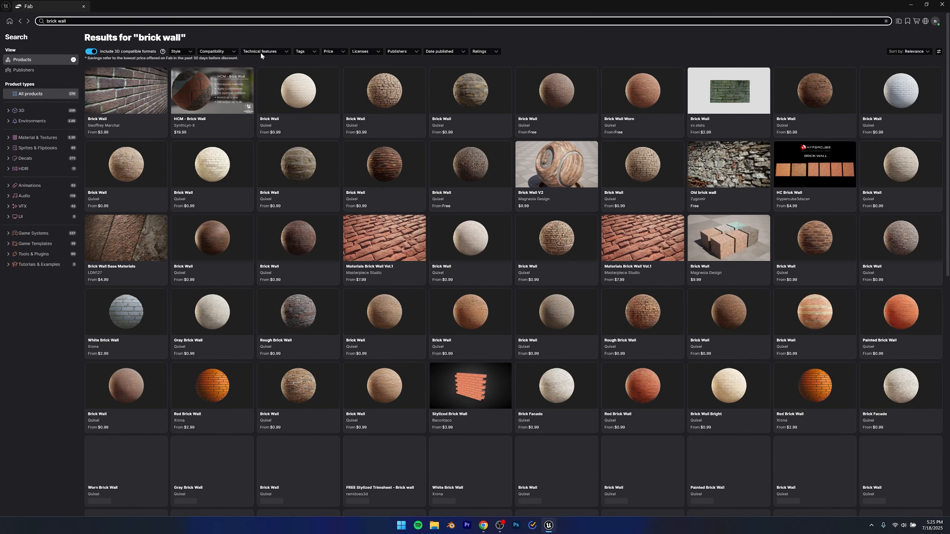
pyautogui.click(335, 52)
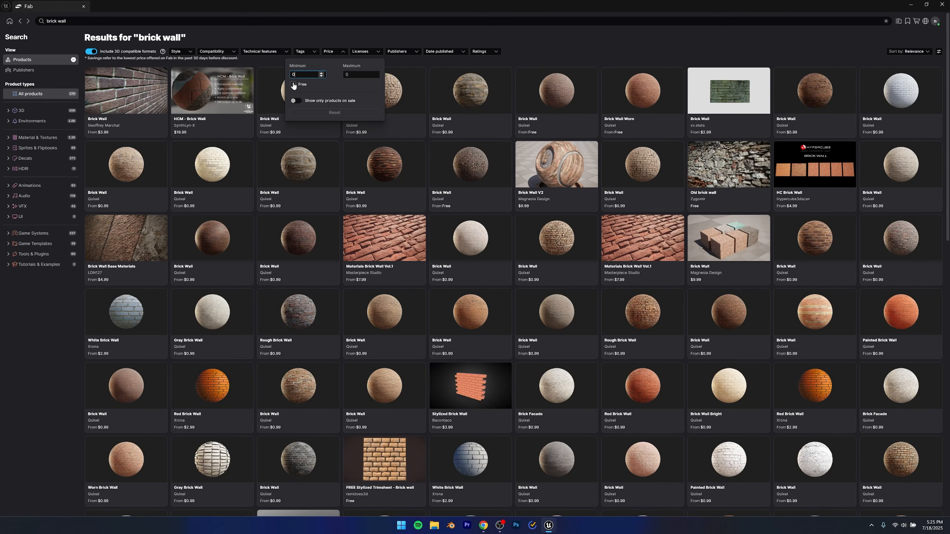
pyautogui.click(293, 85)
pyautogui.click(521, 49)
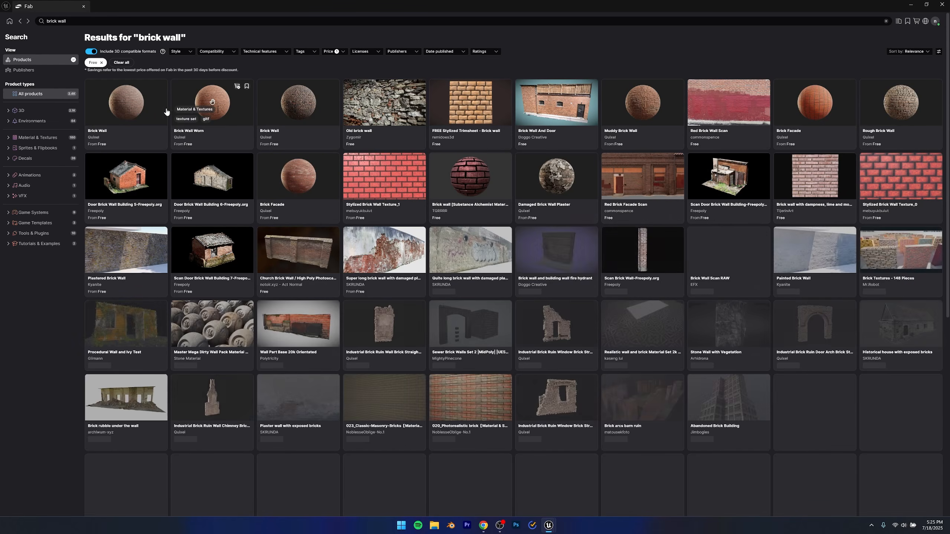
# Step: Preview the first two free Quixel materials named Brick Wall, returning to the search results after each
pyautogui.click(140, 100)
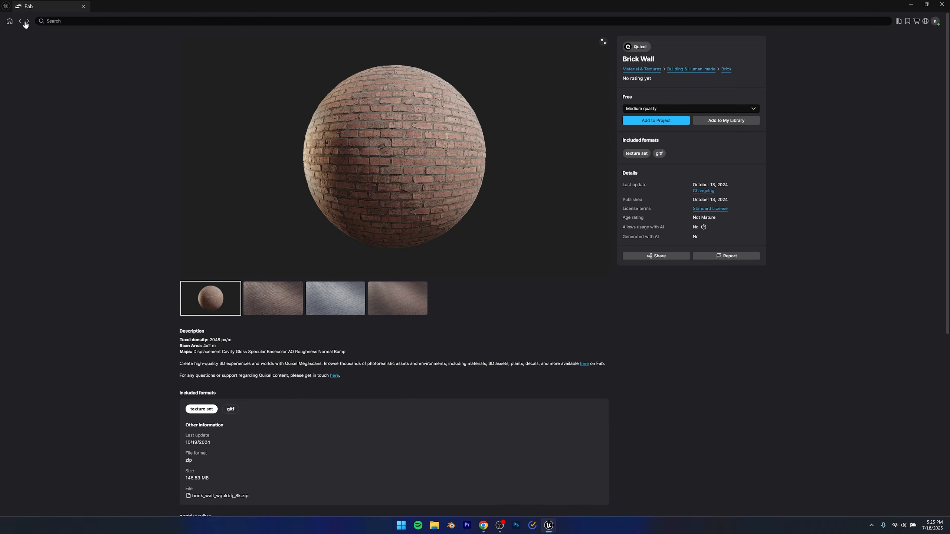
pyautogui.hotkey('alt', 'Left')
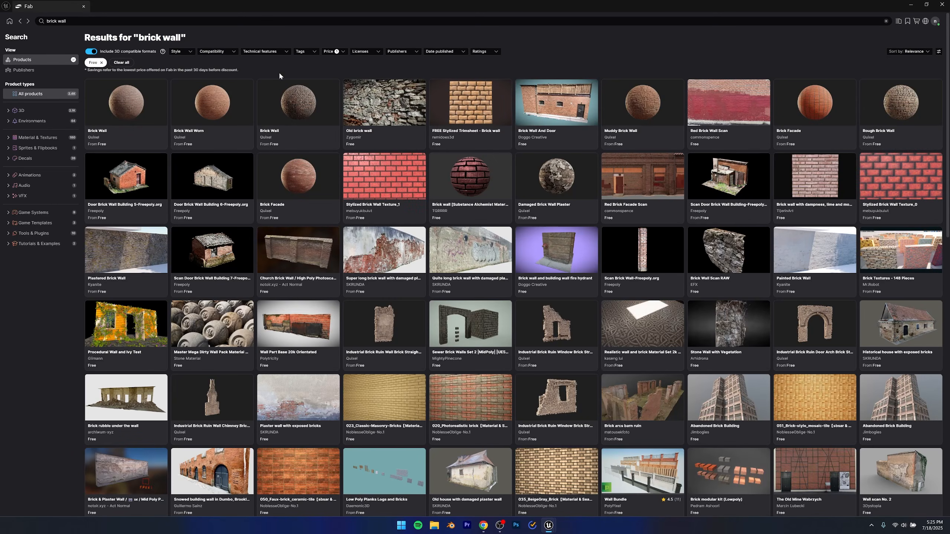
pyautogui.click(292, 91)
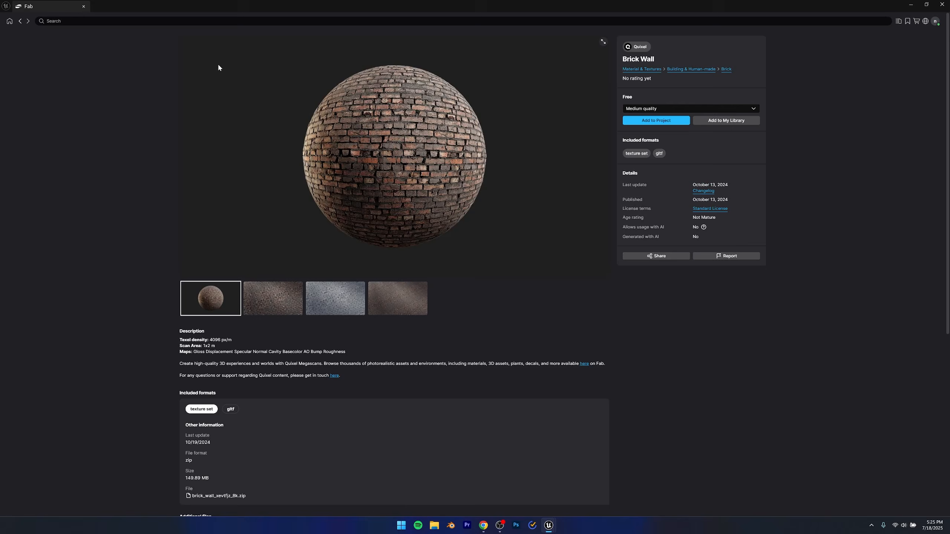
pyautogui.hotkey('alt', 'Left')
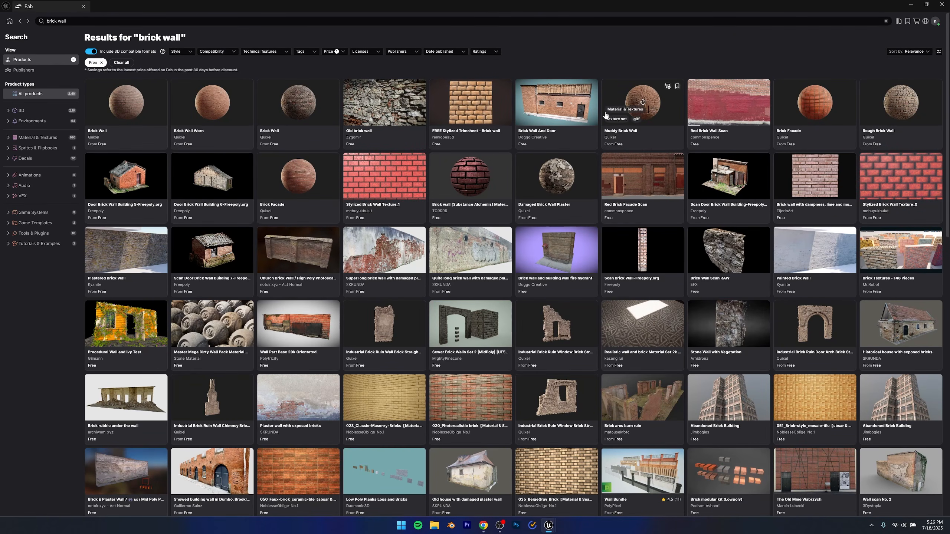
# Step: Open the free Quixel Brick Wall Worn material, choose High quality, and add it to the project
pyautogui.click(212, 99)
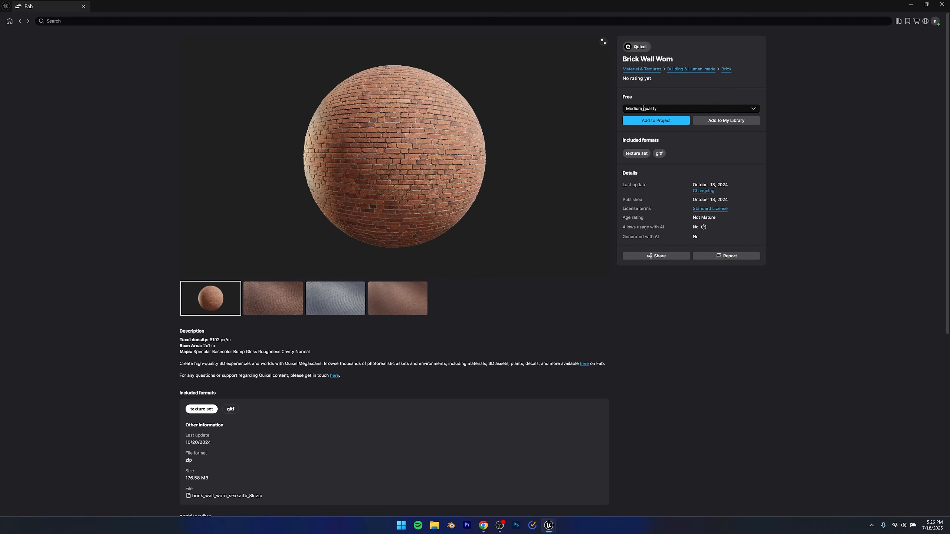
pyautogui.click(735, 111)
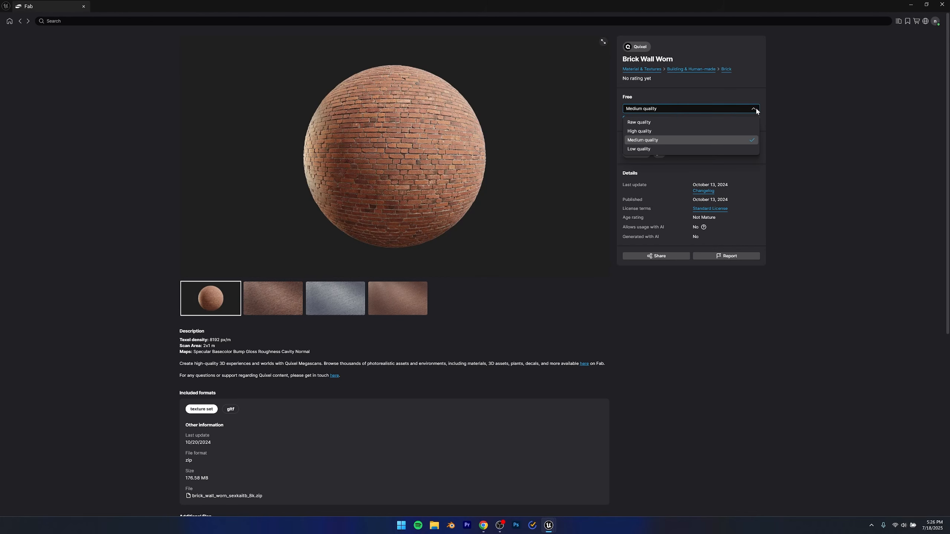
pyautogui.click(642, 130)
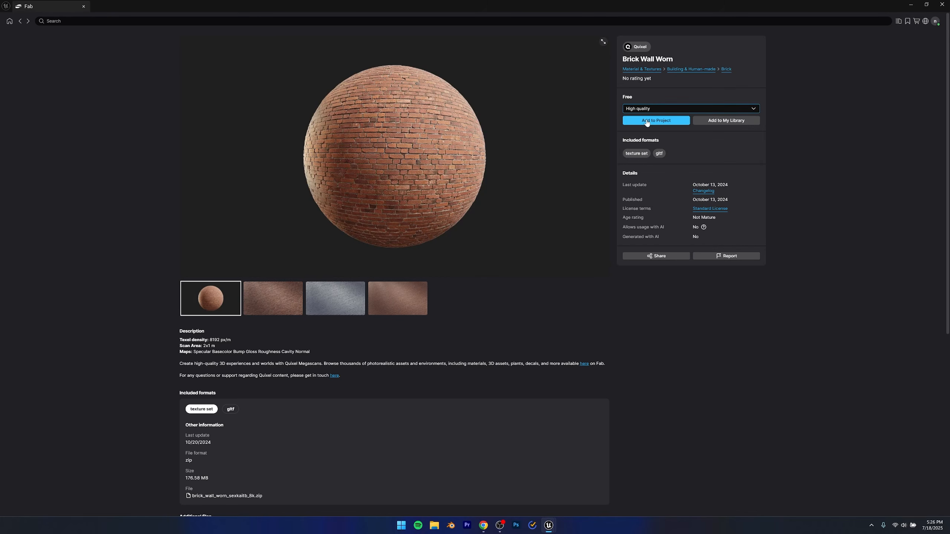
pyautogui.click(647, 121)
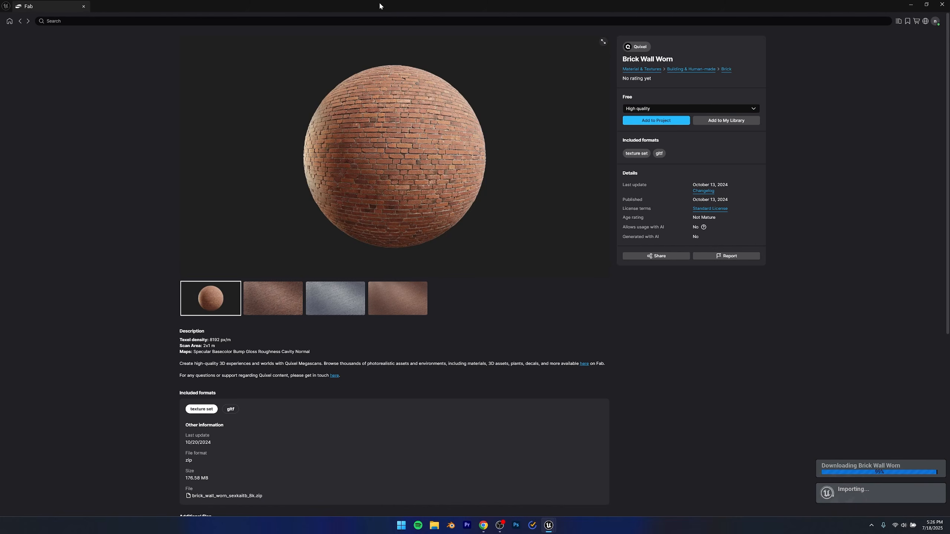
# Step: Move the Fab window aside, open the Materials folder inside sexkaitb_tier_1, and assign MI_sexkaitb to Cube2's Element 0 material slot
pyautogui.moveTo(430, 5); pyautogui.dragTo(422, 485)
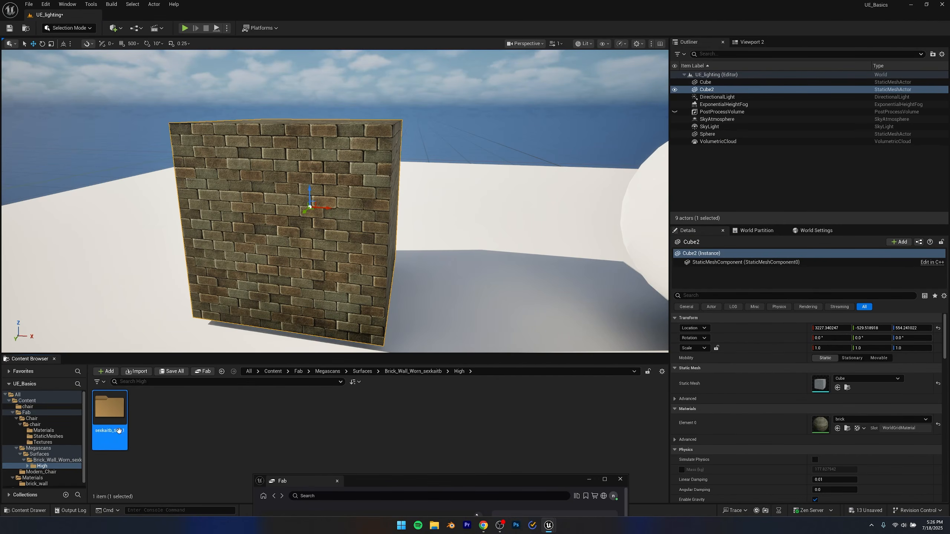
pyautogui.doubleClick(119, 415)
pyautogui.doubleClick(121, 417)
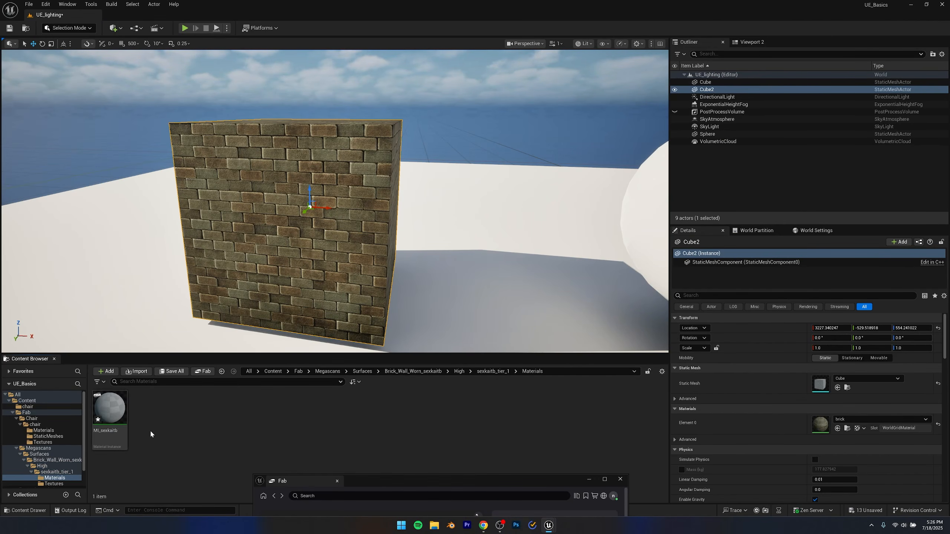
pyautogui.click(113, 408)
pyautogui.moveTo(112, 408); pyautogui.dragTo(821, 427)
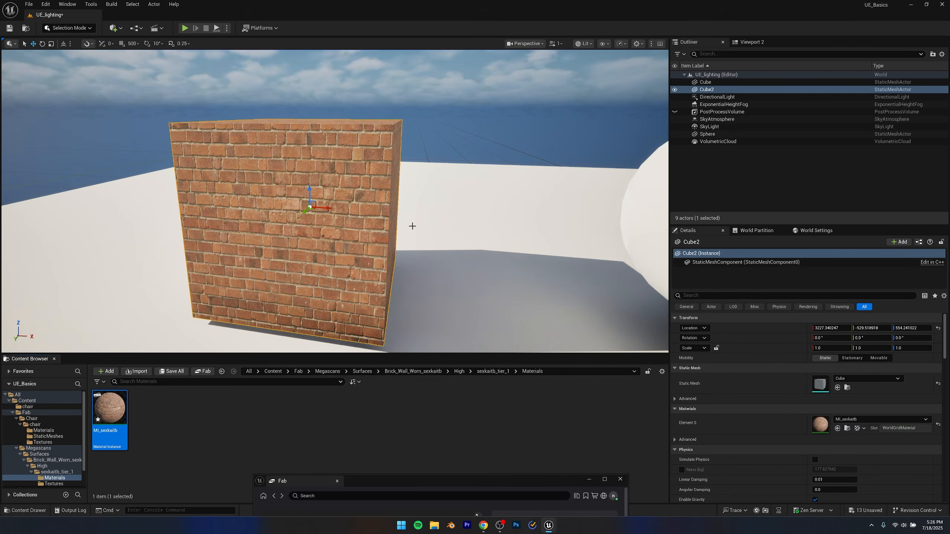
# Step: Inspect the brick surface of Cube2 up close, and view the cube beside the sphere from farther away
pyautogui.moveTo(413, 226)
pyautogui.mouseDown(button='right')
pyautogui.moveTo(400, 224)
pyautogui.moveTo(445, 222)
pyautogui.moveTo(441, 254)
pyautogui.moveTo(439, 217)
pyautogui.moveTo(447, 230)
pyautogui.moveTo(374, 224)
pyautogui.moveTo(426, 224)
pyautogui.mouseUp(button='right')
pyautogui.press('w')
pyautogui.press('s')
pyautogui.press('w')
pyautogui.press('d')
pyautogui.press('a')
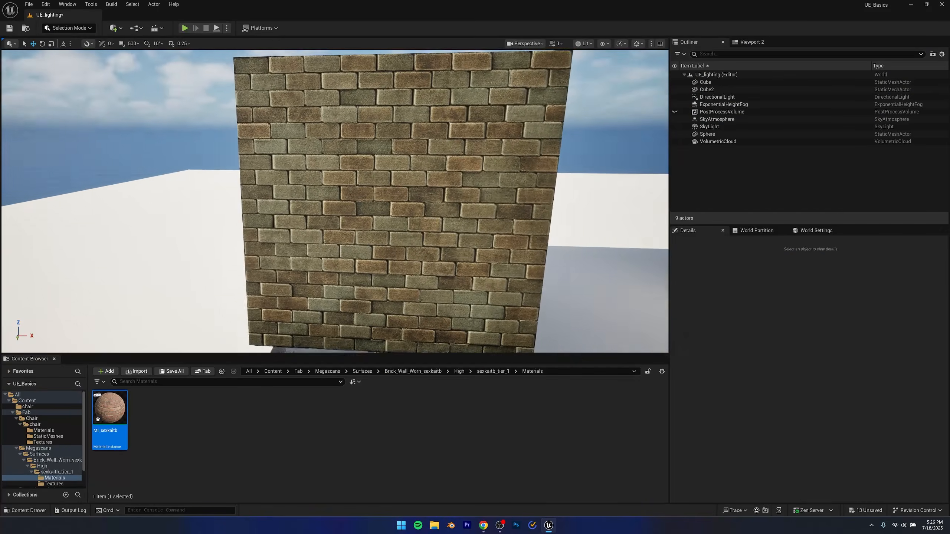
pyautogui.press('d')
pyautogui.moveTo(374, 210); pyautogui.dragTo(454, 226, button='right')
pyautogui.press('s')
pyautogui.press('a')
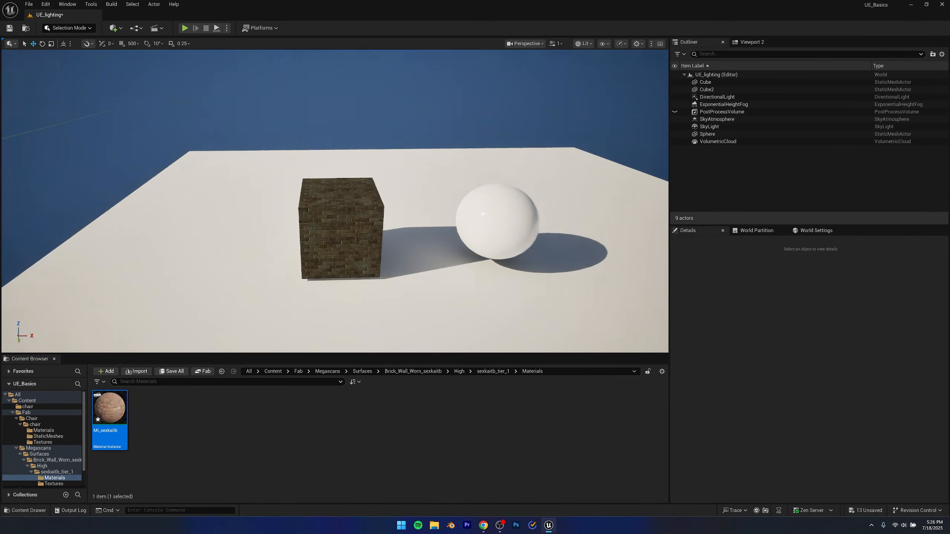